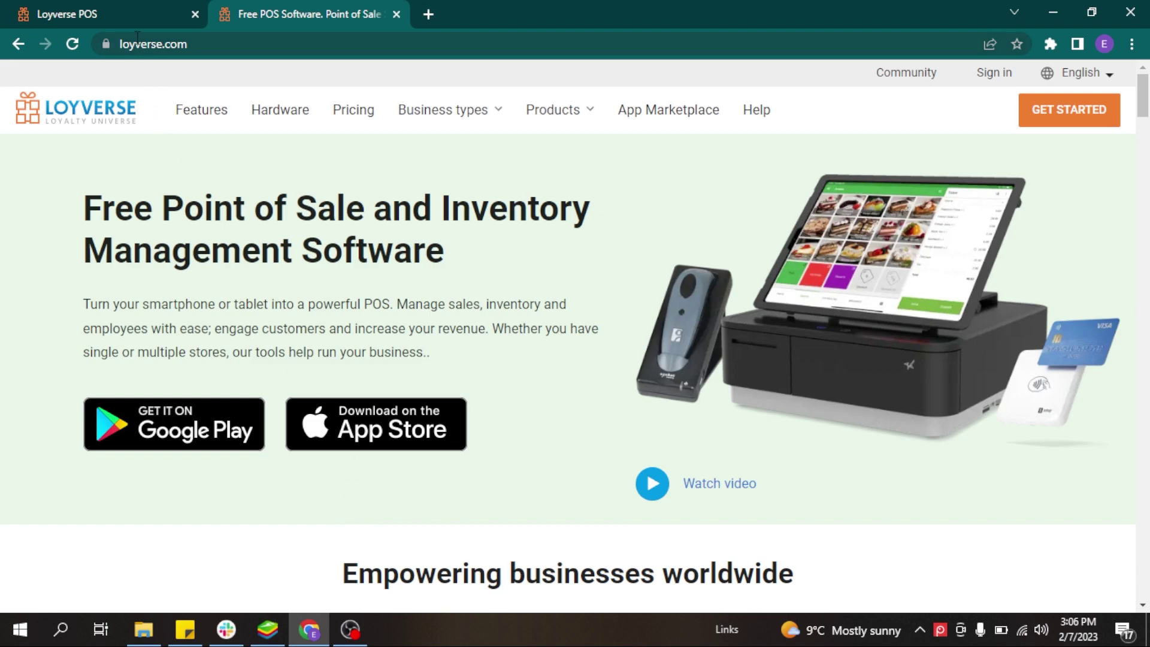
Step: Add a new pink item category named Category 4 in the Loyverse back office and save it
click(119, 6)
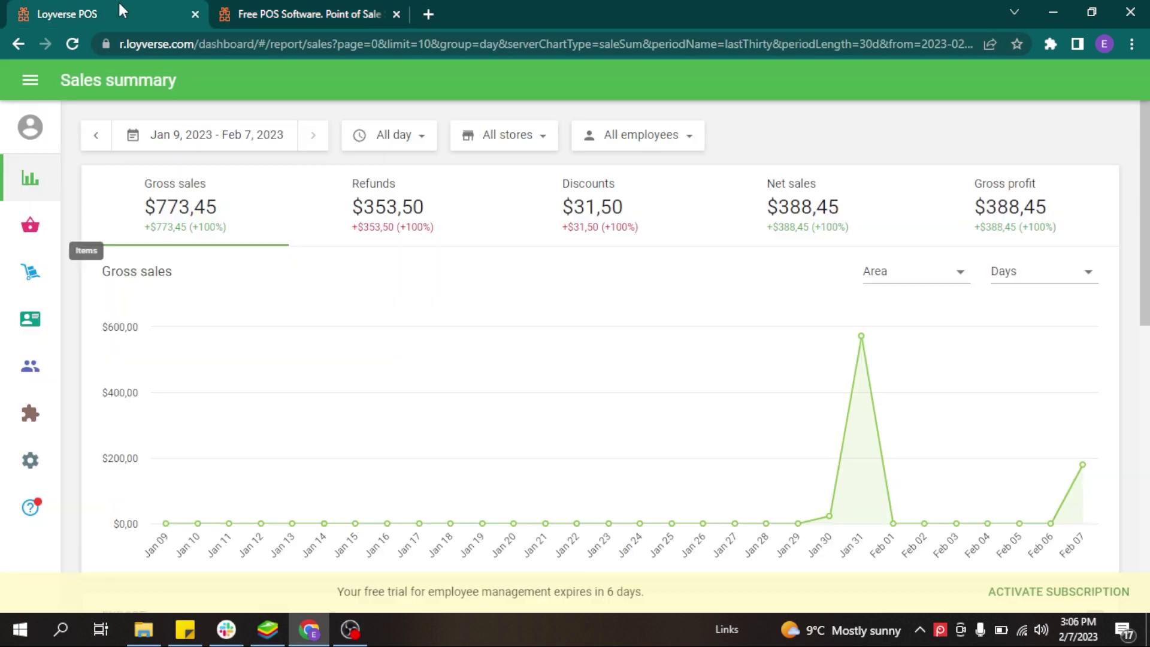
click(25, 228)
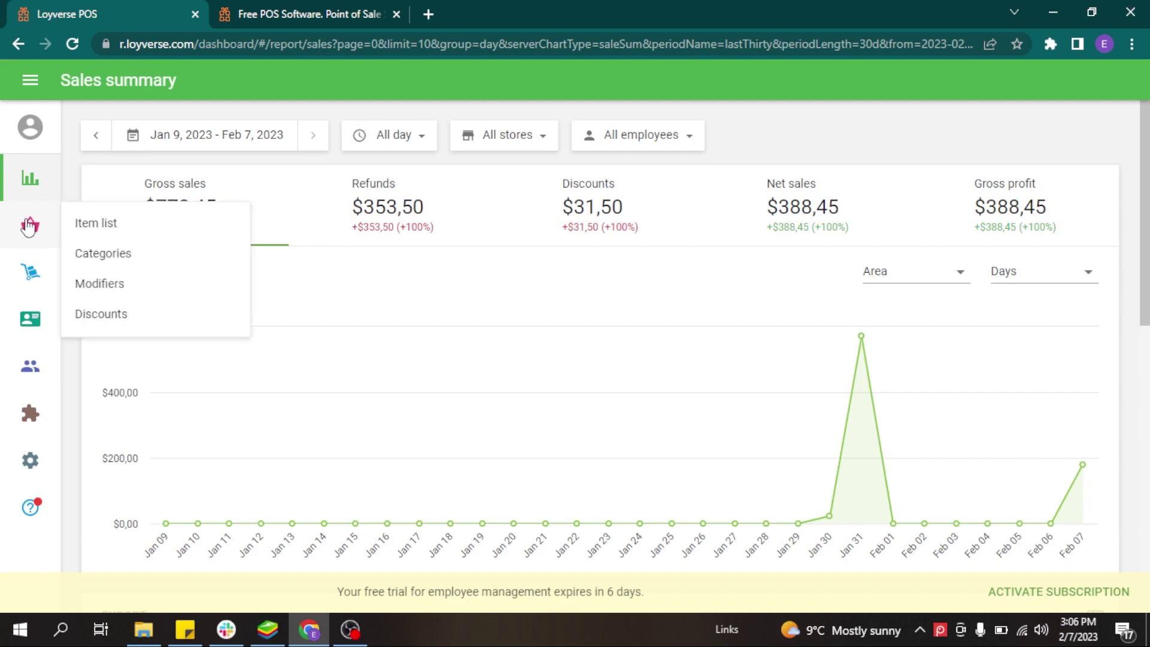
click(95, 254)
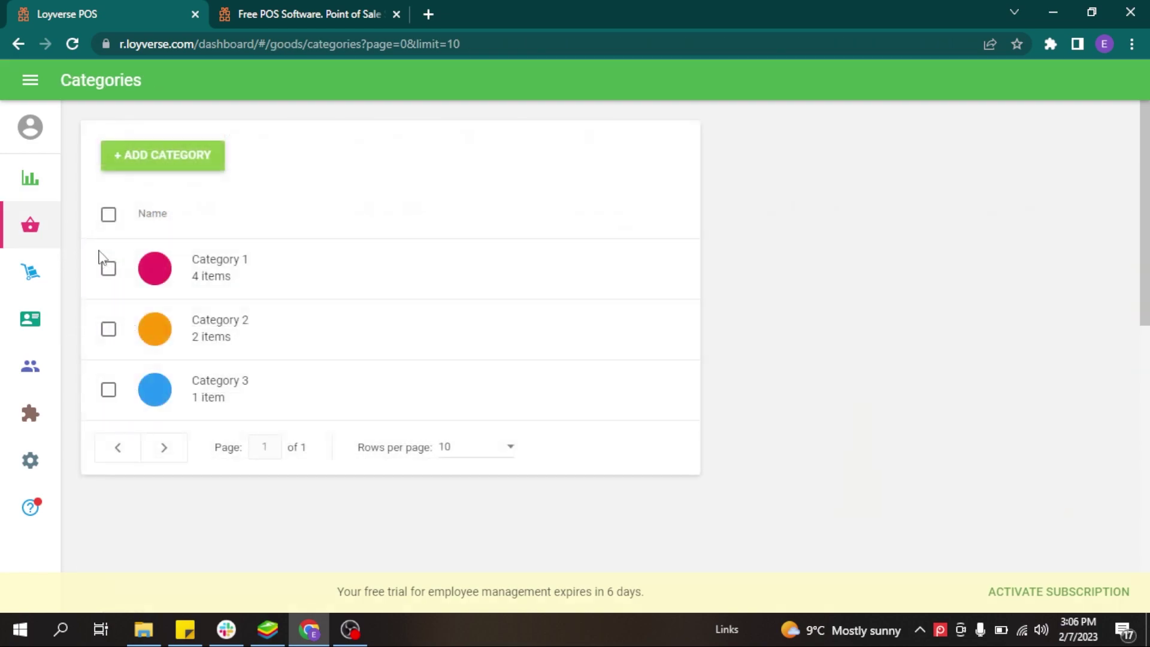
click(161, 166)
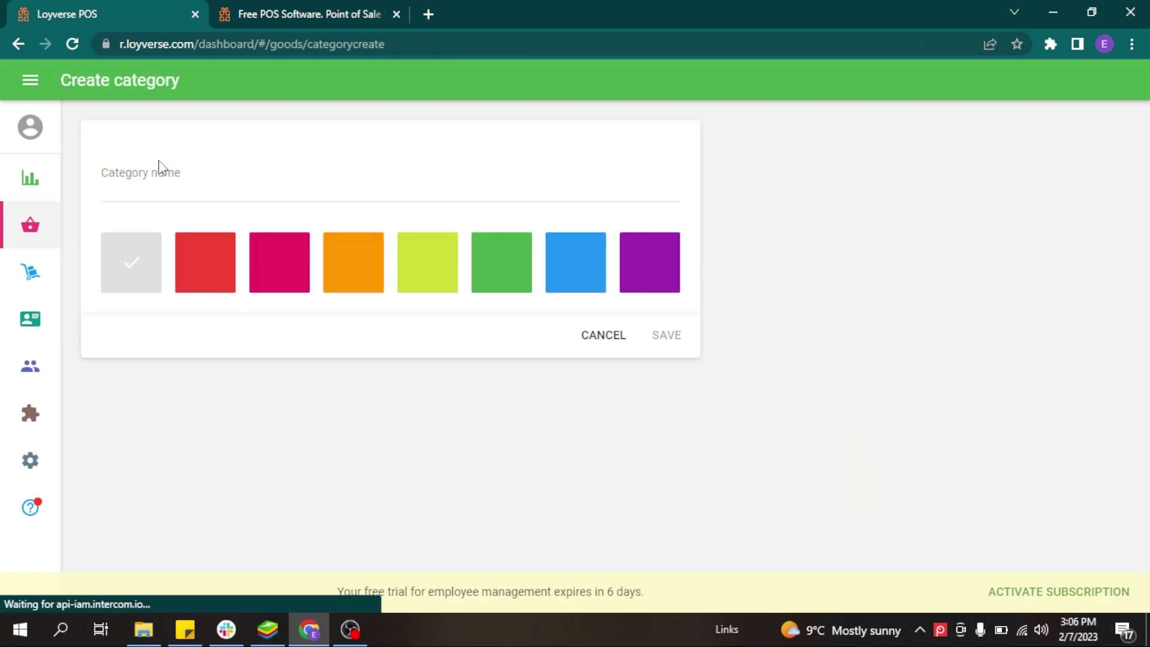
click(165, 196)
text(C)
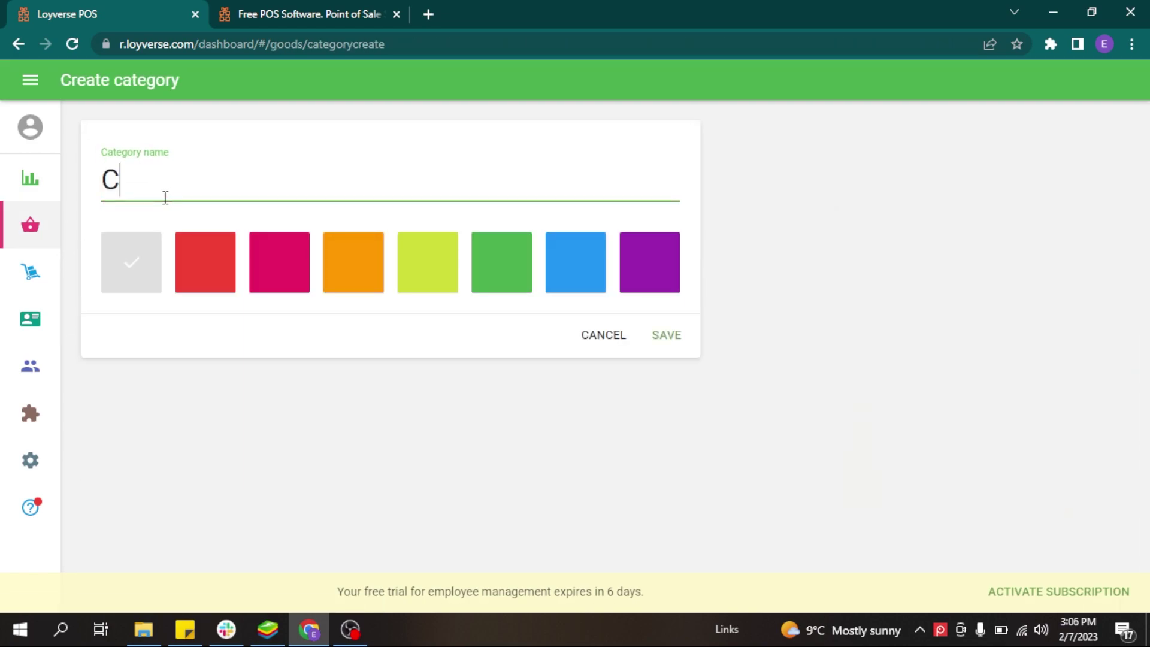
text(ategory 4)
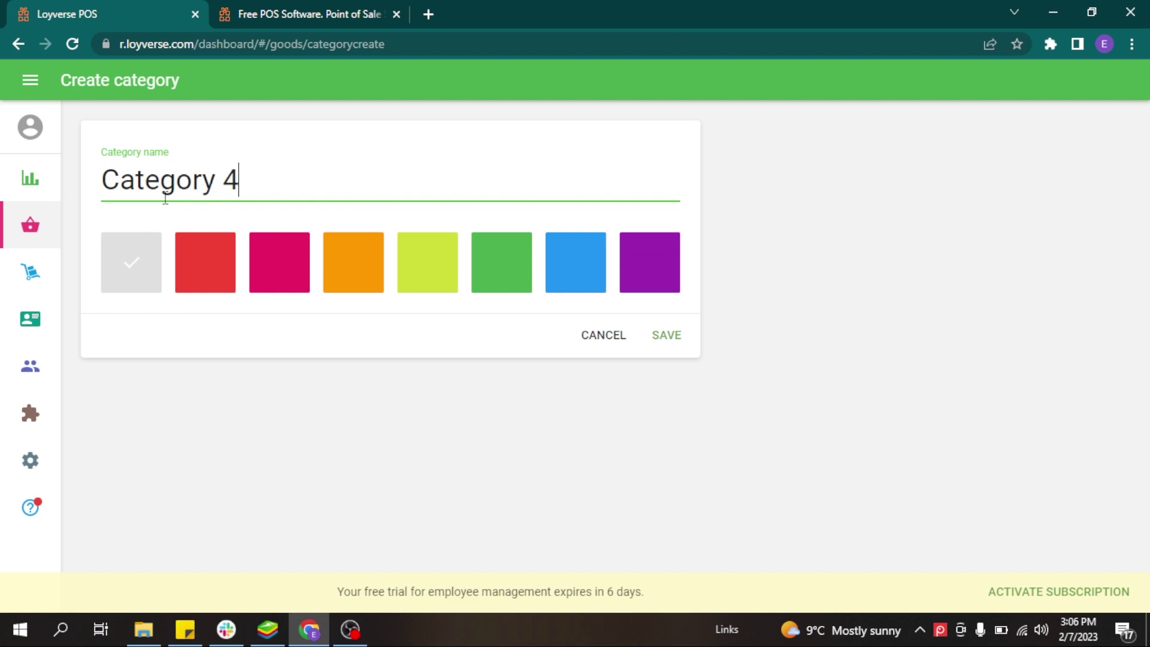
click(281, 263)
click(666, 336)
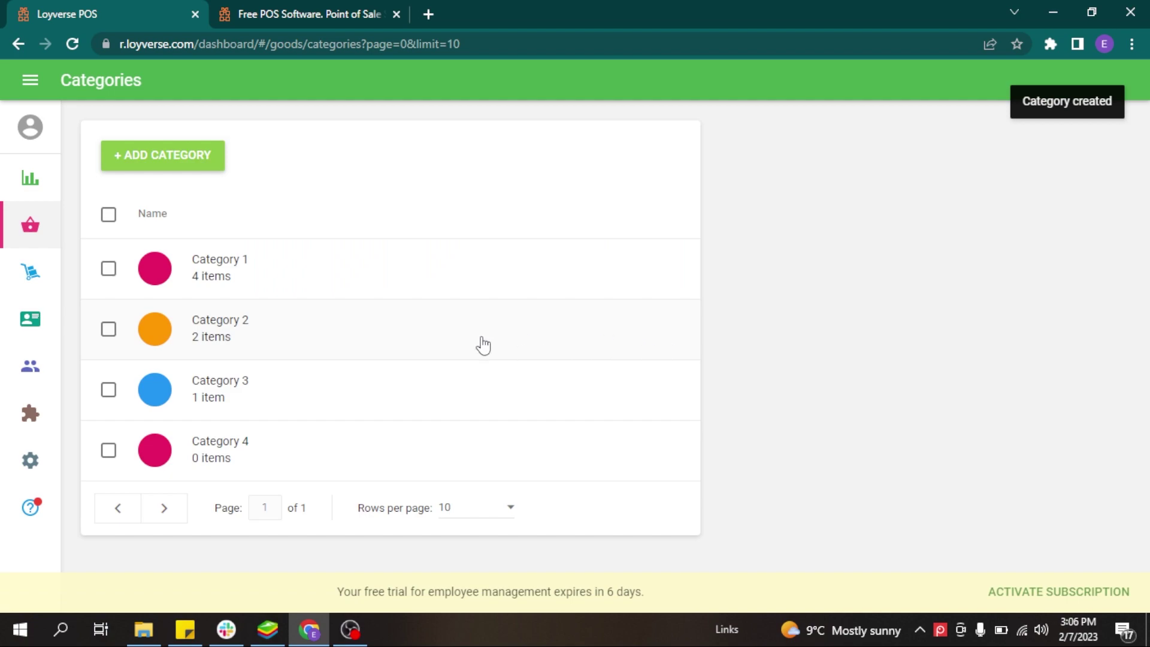
Step: Start a new item in the item list, naming it Ticket with a price of $4
mouse_move(33, 226)
click(71, 224)
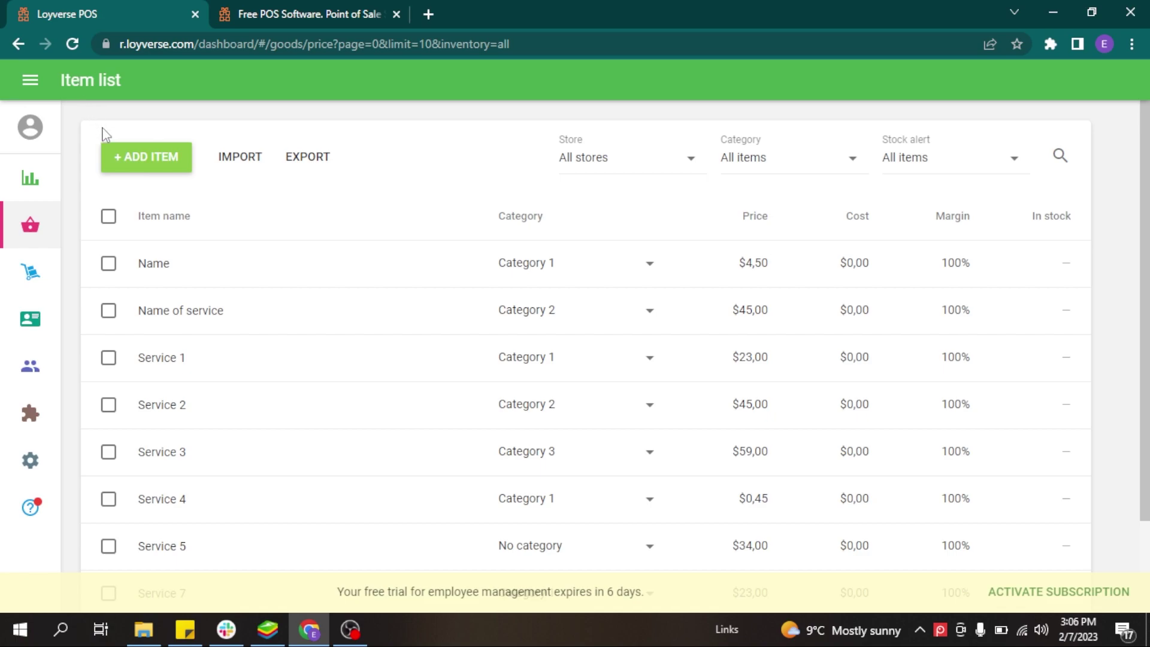
click(143, 165)
click(160, 185)
text(Tci)
key(BackSpace)
key(BackSpace)
text(cike)
key(BackSpace)
key(BackSpace)
key(BackSpace)
key(BackSpace)
text(icket)
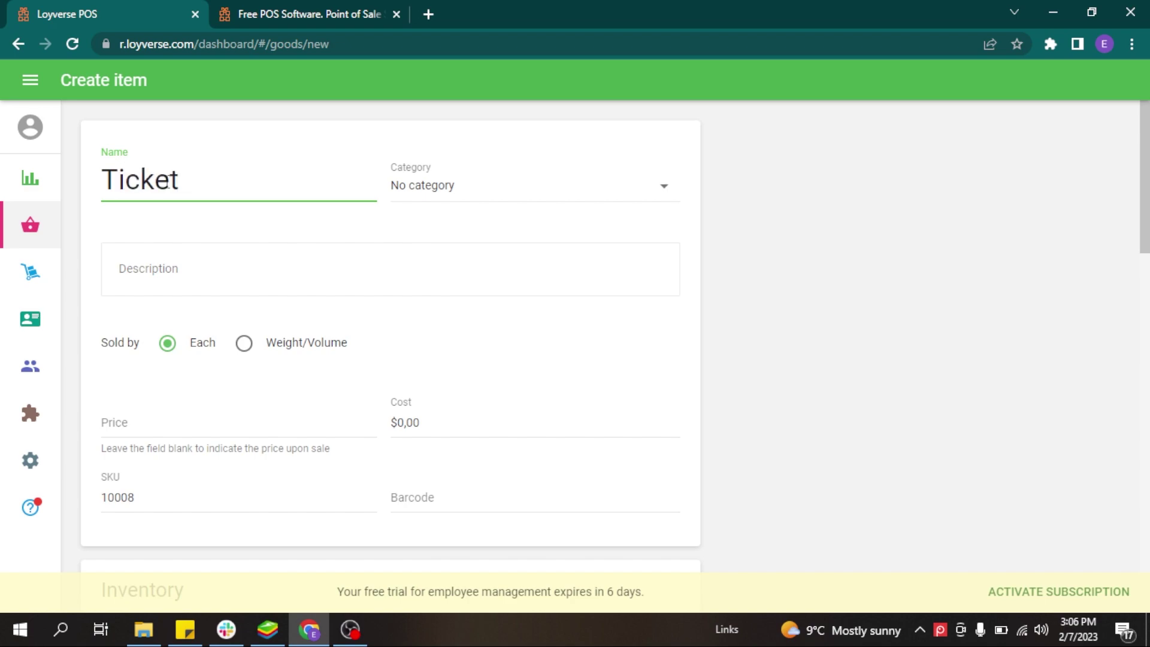
click(149, 418)
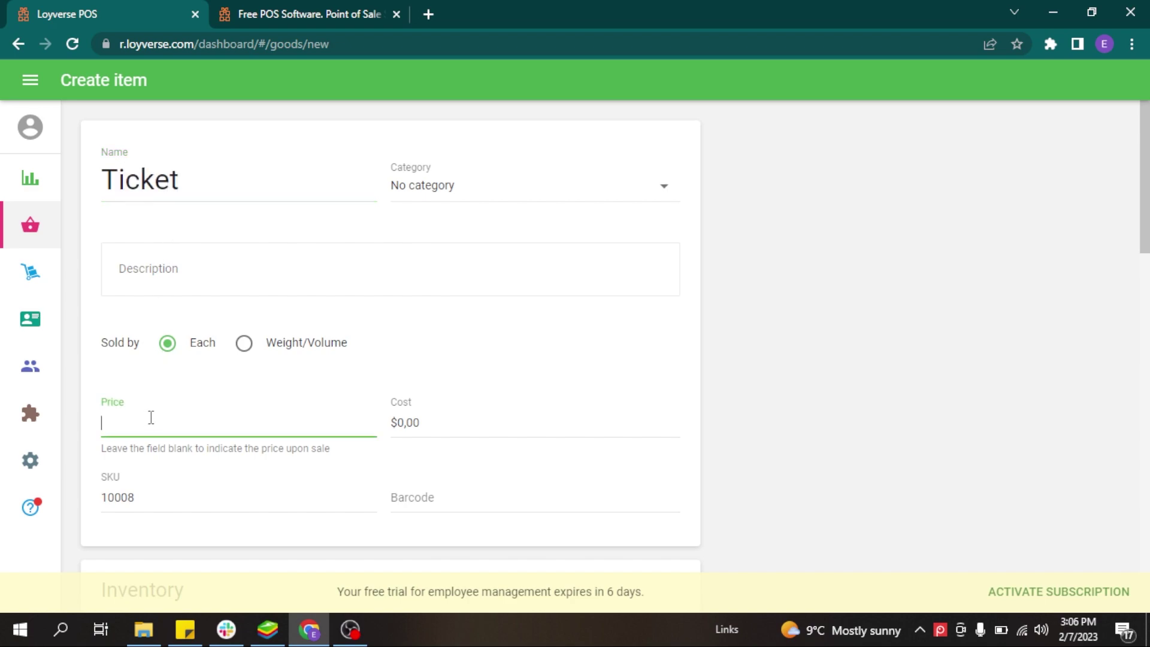
text(4)
Step: Enable stock tracking for the Ticket item and set the Ohana store's in-stock quantity to 50
scroll(699, 265, down, 3)
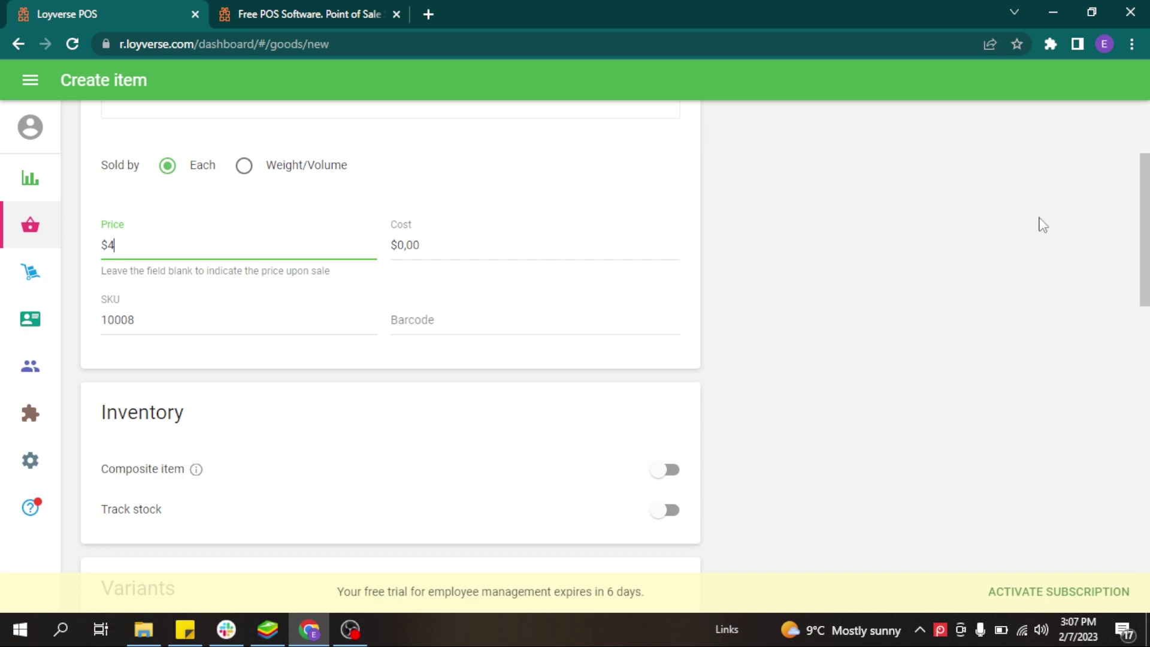
drag(1146, 224, 1146, 286)
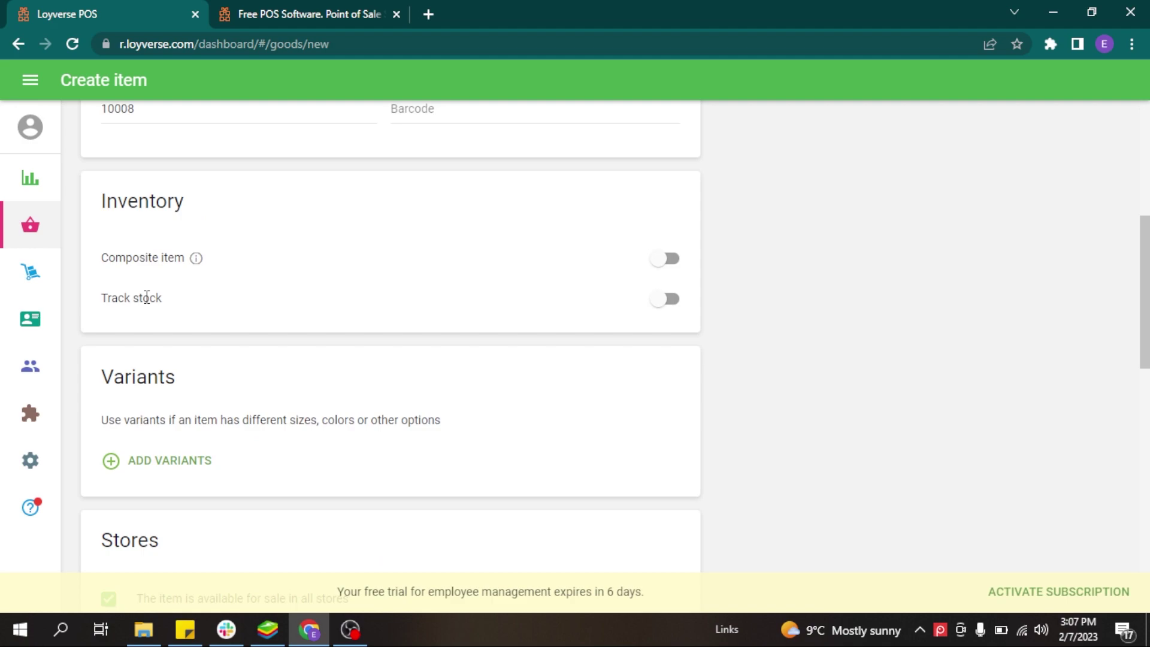
click(655, 299)
drag(1148, 276, 1147, 360)
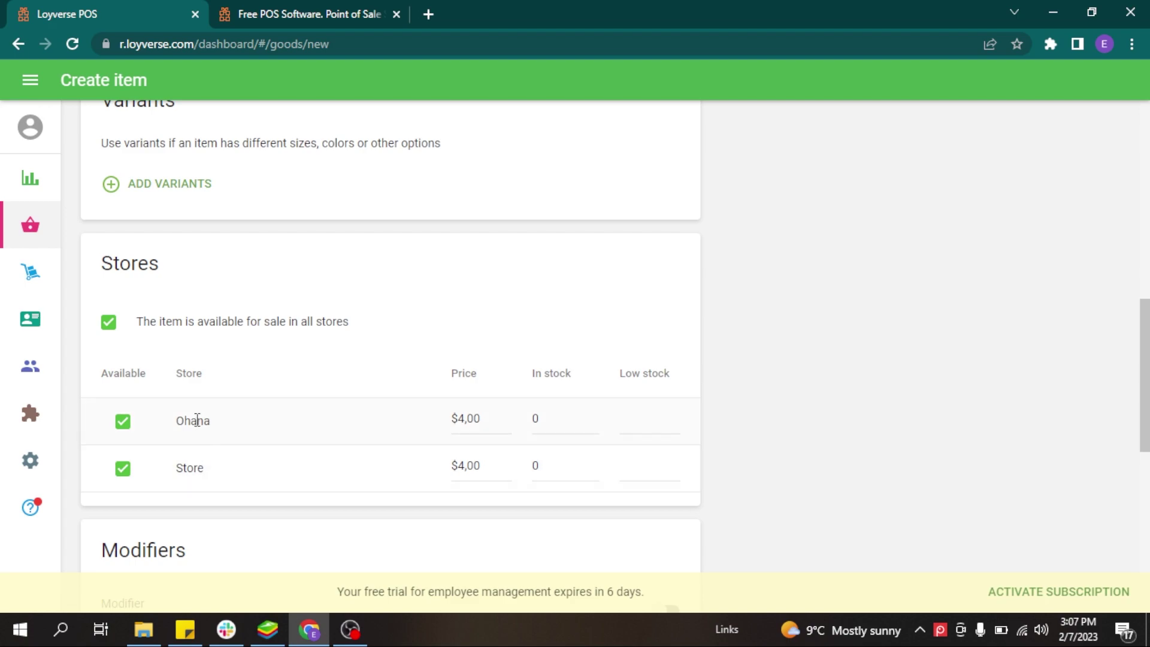
click(527, 421)
text(50)
click(672, 418)
Step: Choose blue as the Ticket item's color on the POS and save the item
drag(1148, 323, 1147, 455)
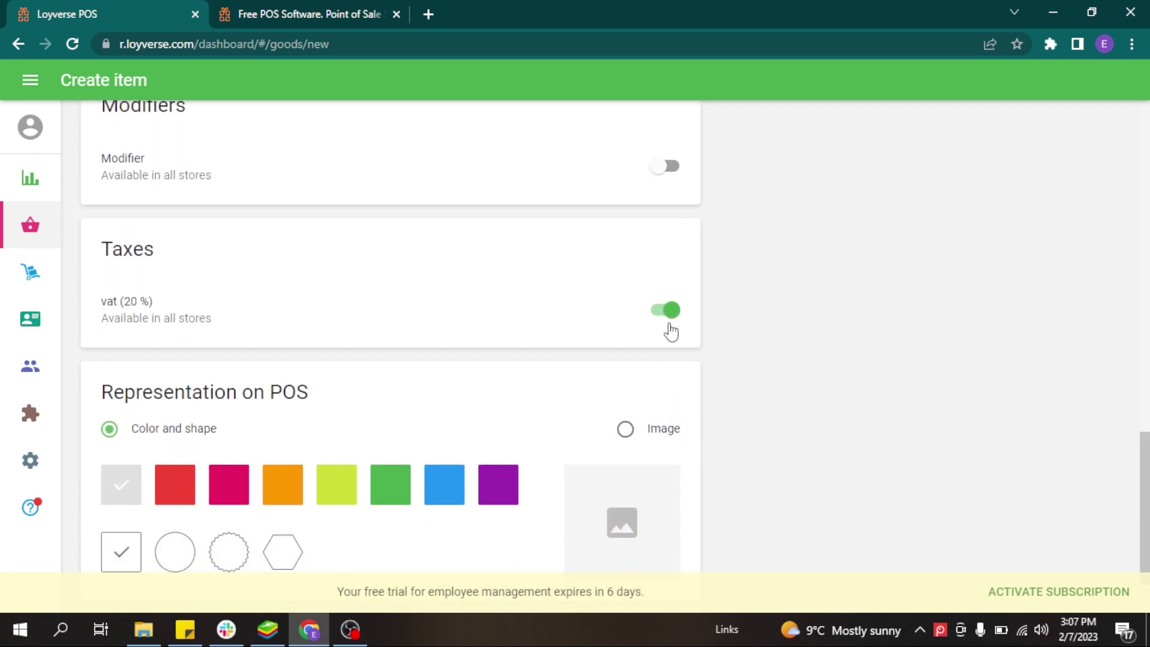
drag(1148, 443, 1147, 476)
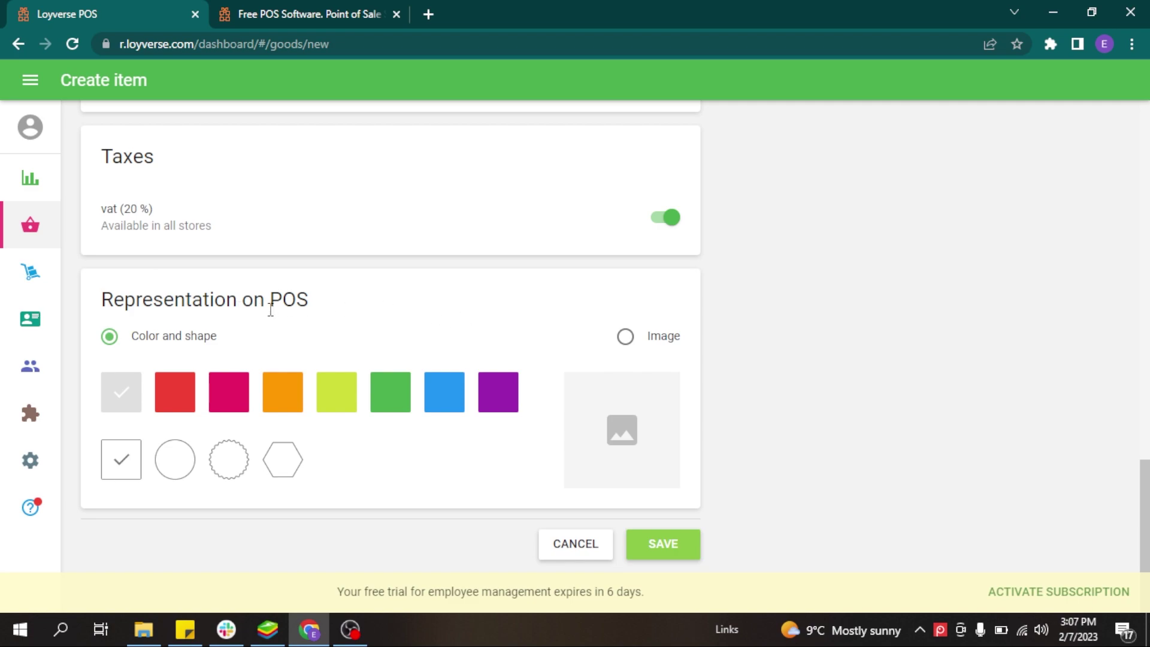
click(460, 387)
click(682, 540)
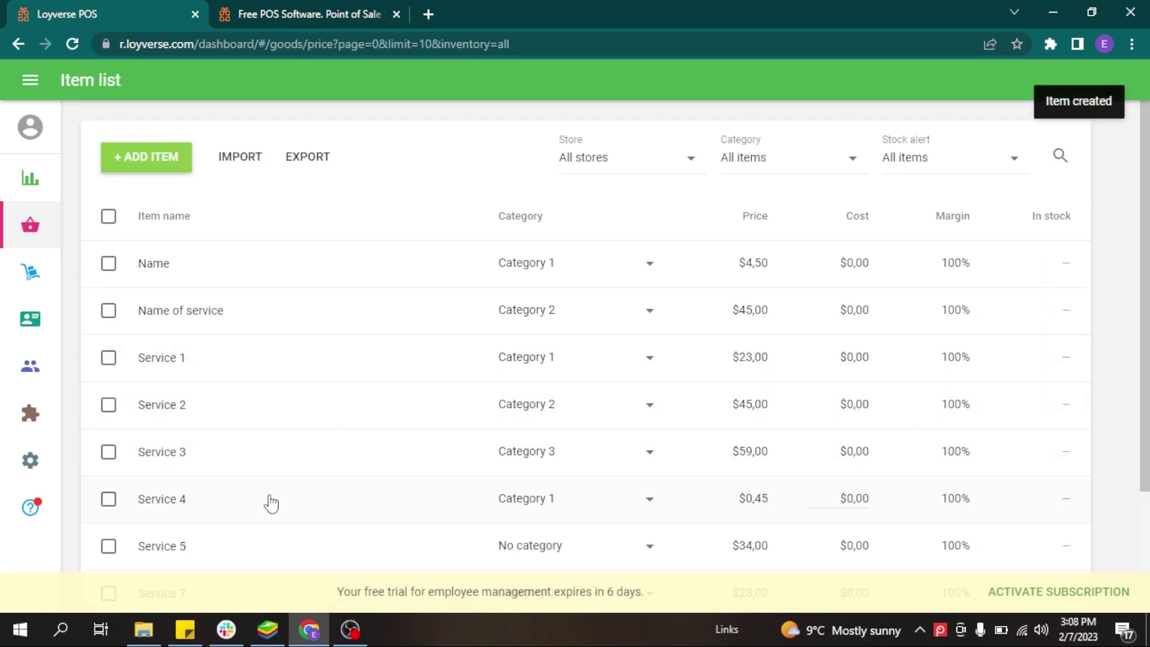
Step: Switch to the POS app in BlueStacks, search the items for "ti" and add Ticket to the sale
click(268, 626)
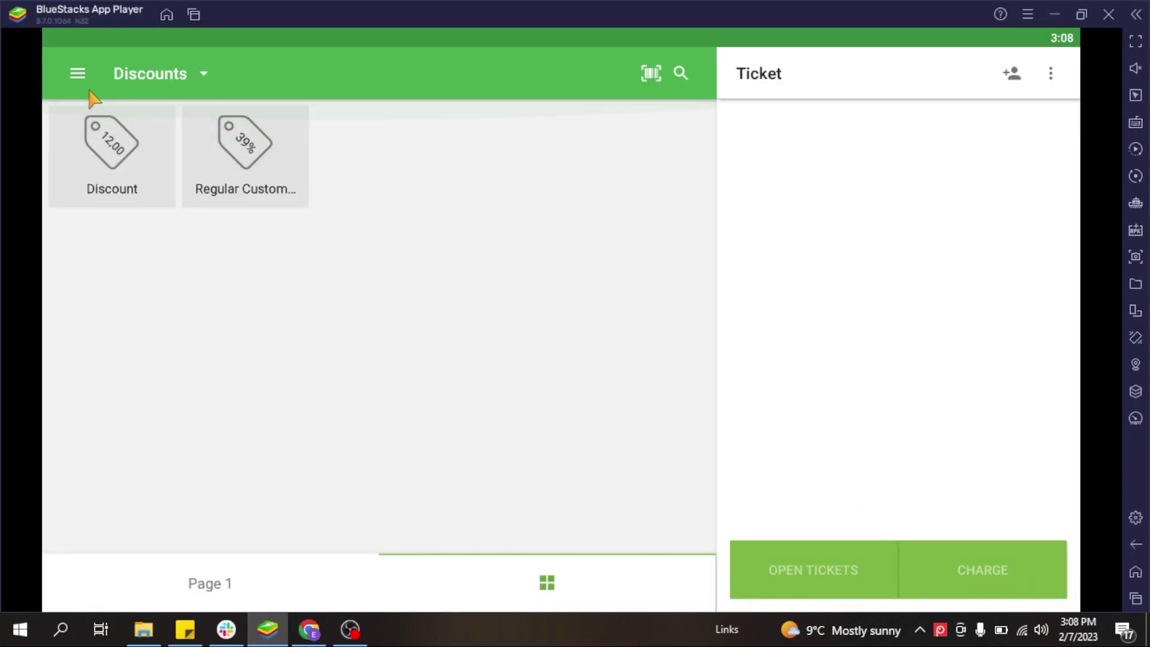
click(77, 74)
click(140, 173)
click(680, 75)
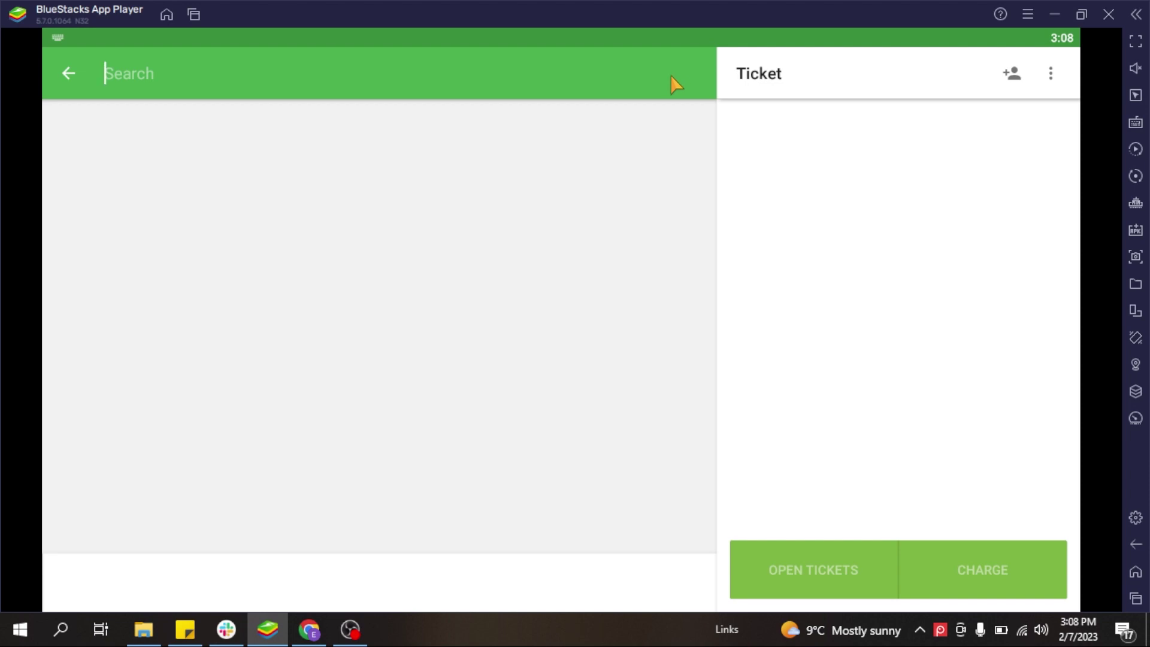
text(ti)
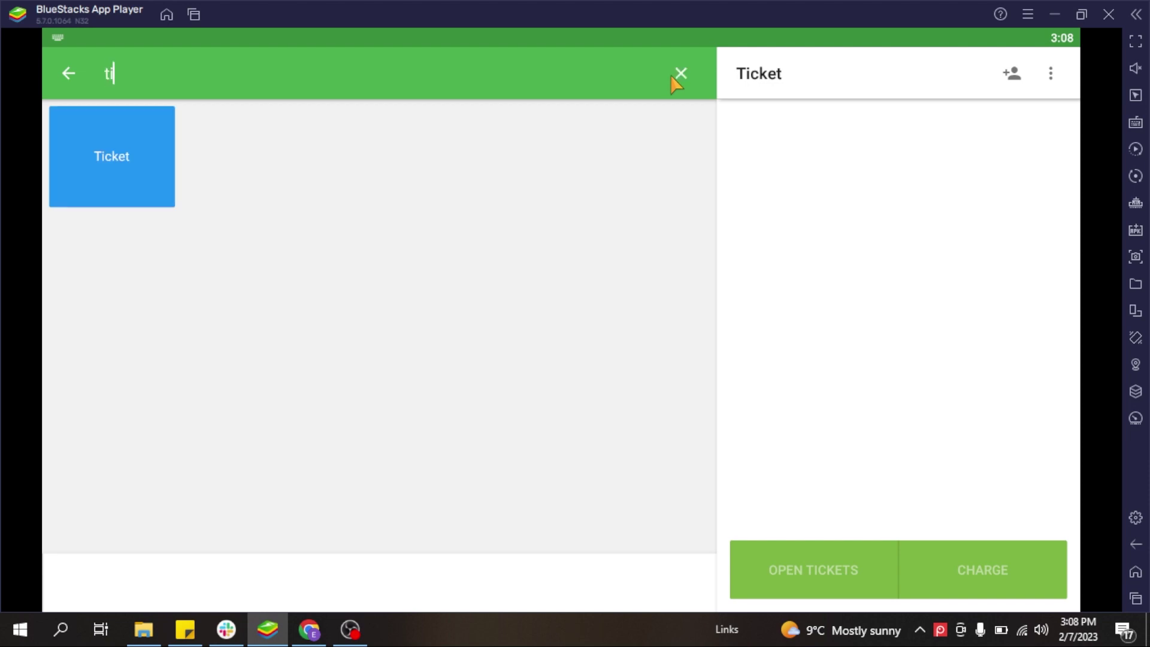
click(135, 159)
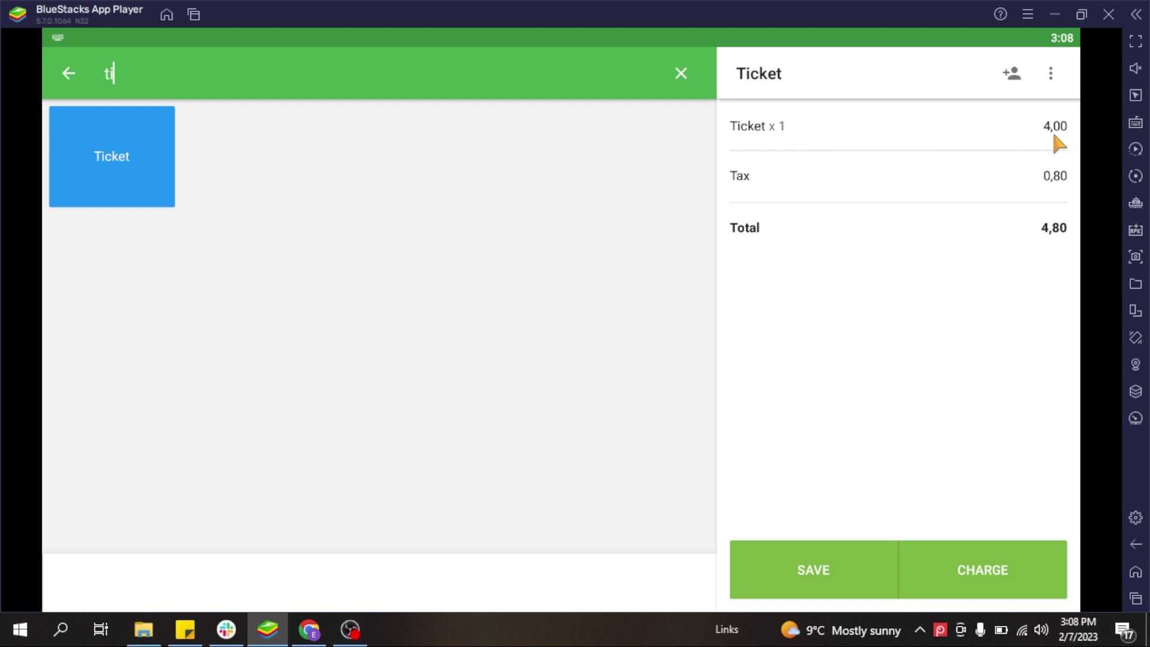
Step: Charge the sale with 20,00 in cash received and start a new sale
click(984, 575)
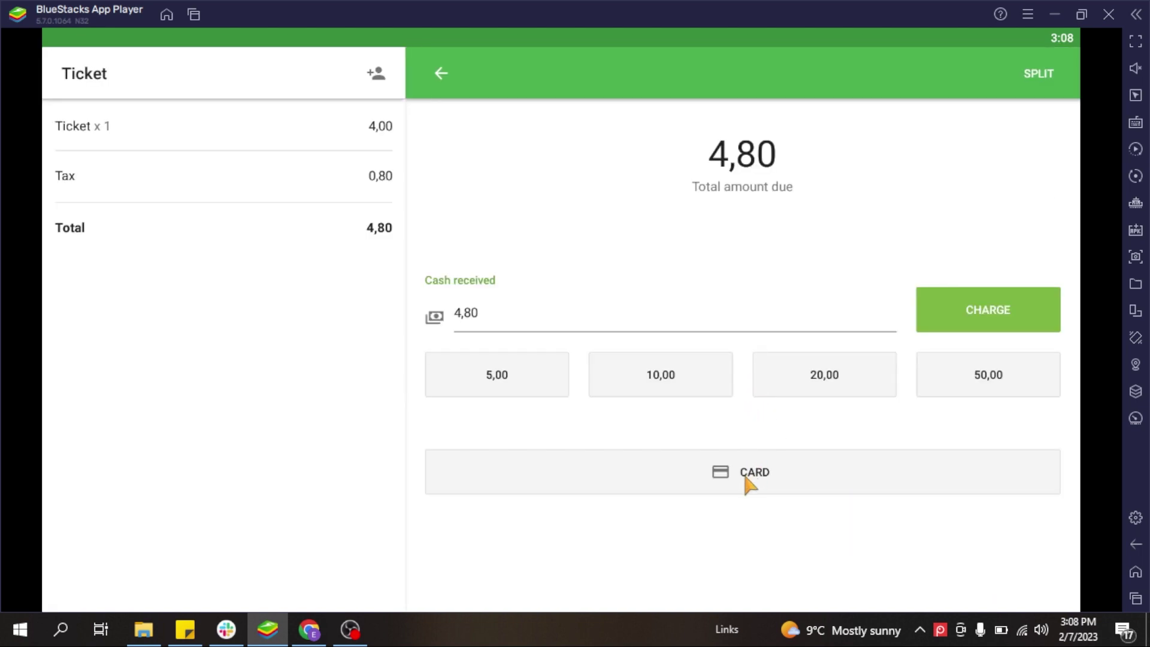
click(814, 374)
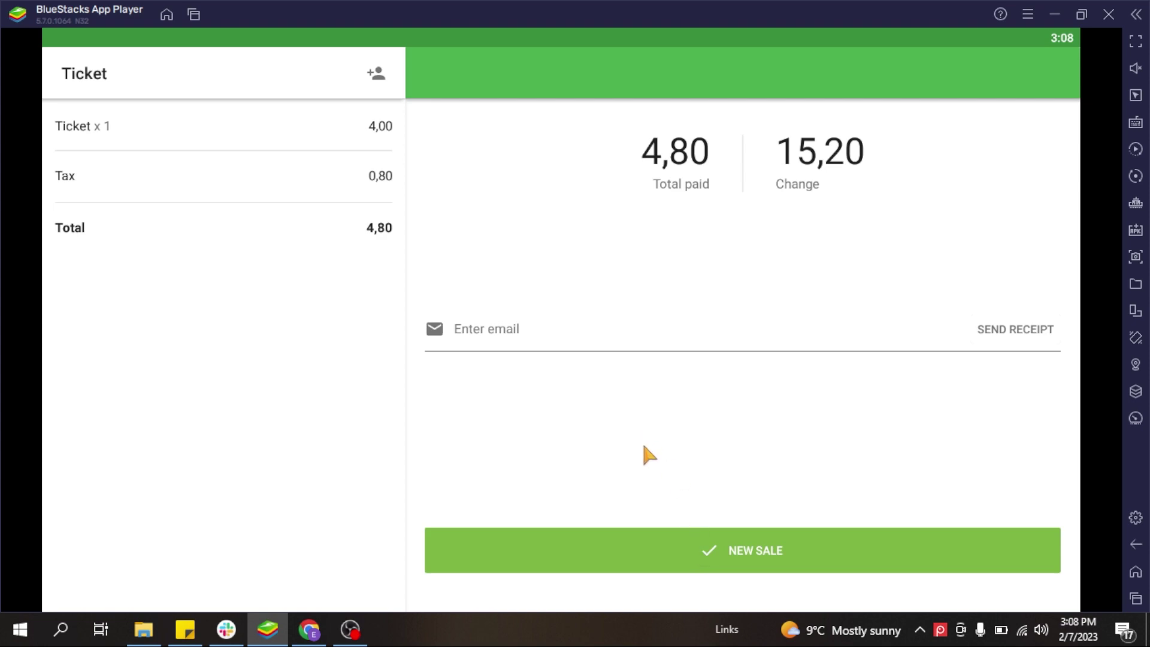
click(709, 550)
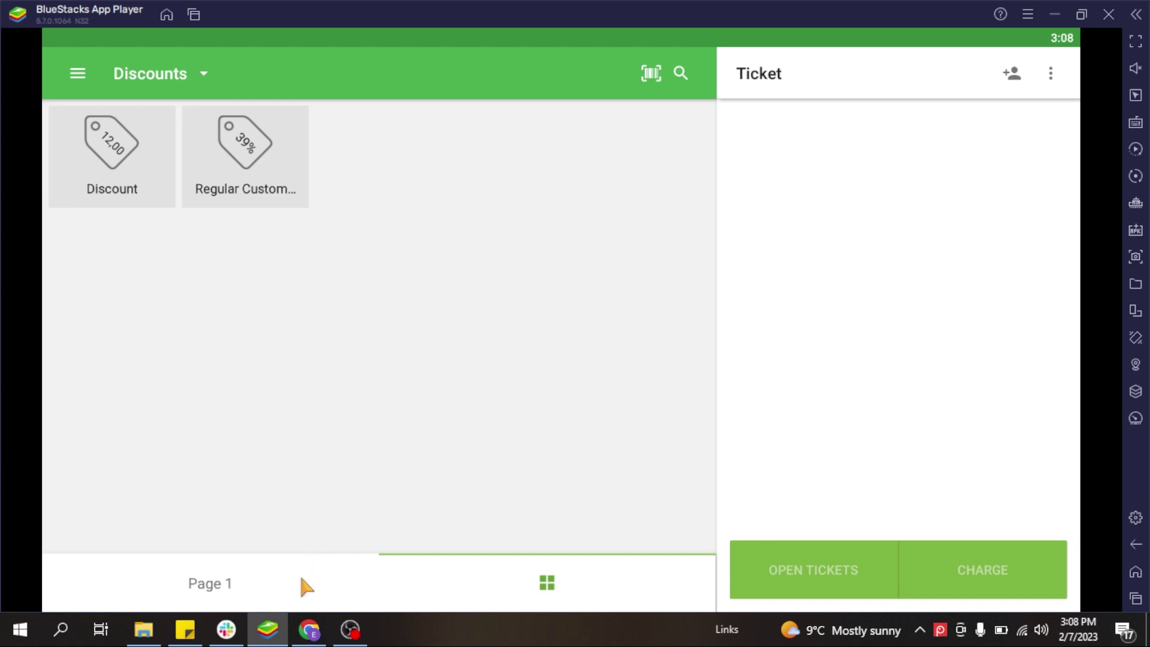
Step: Switch back to the back office in Chrome and start a new item named Car Wash in Category 1
click(309, 629)
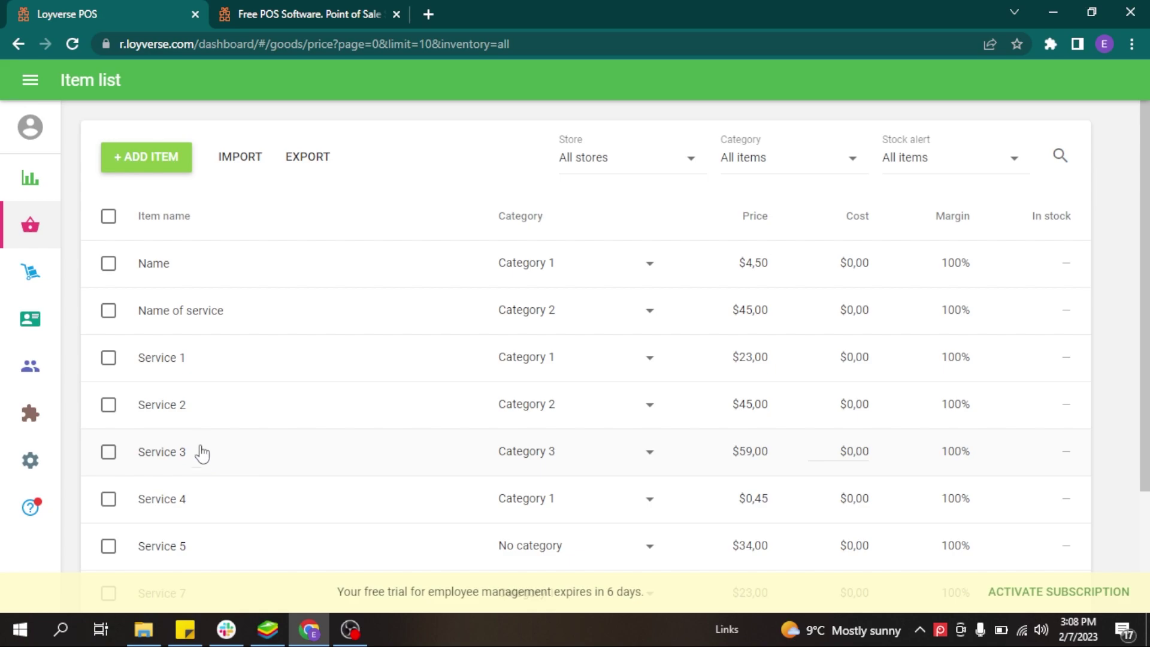
click(141, 168)
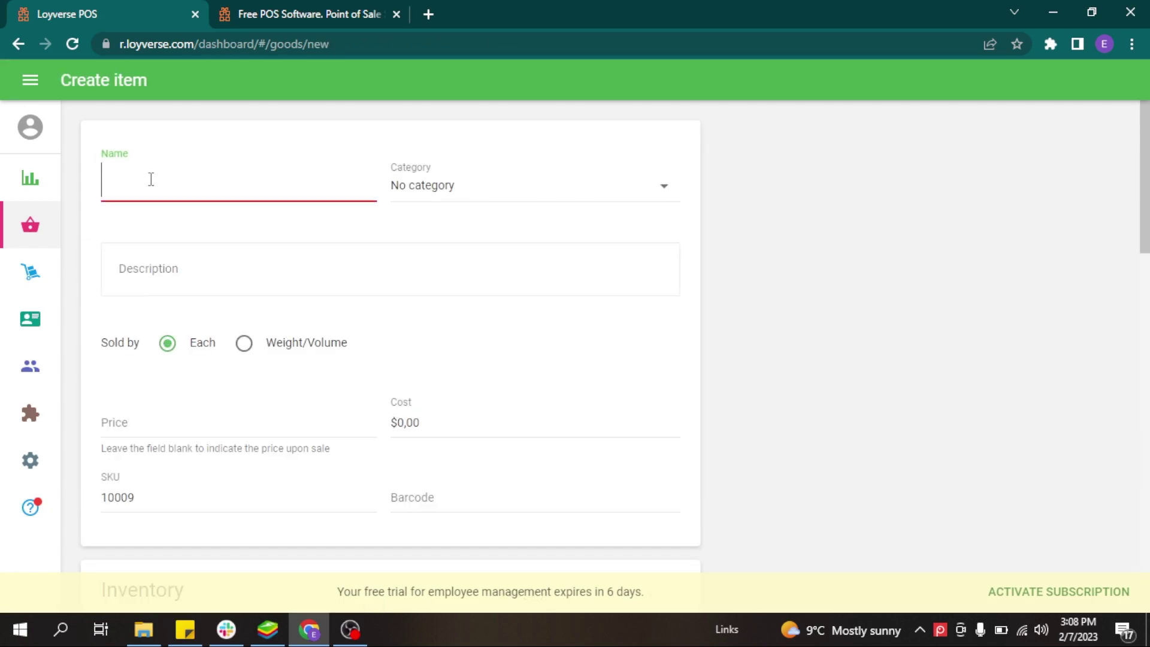
text(Car Wash)
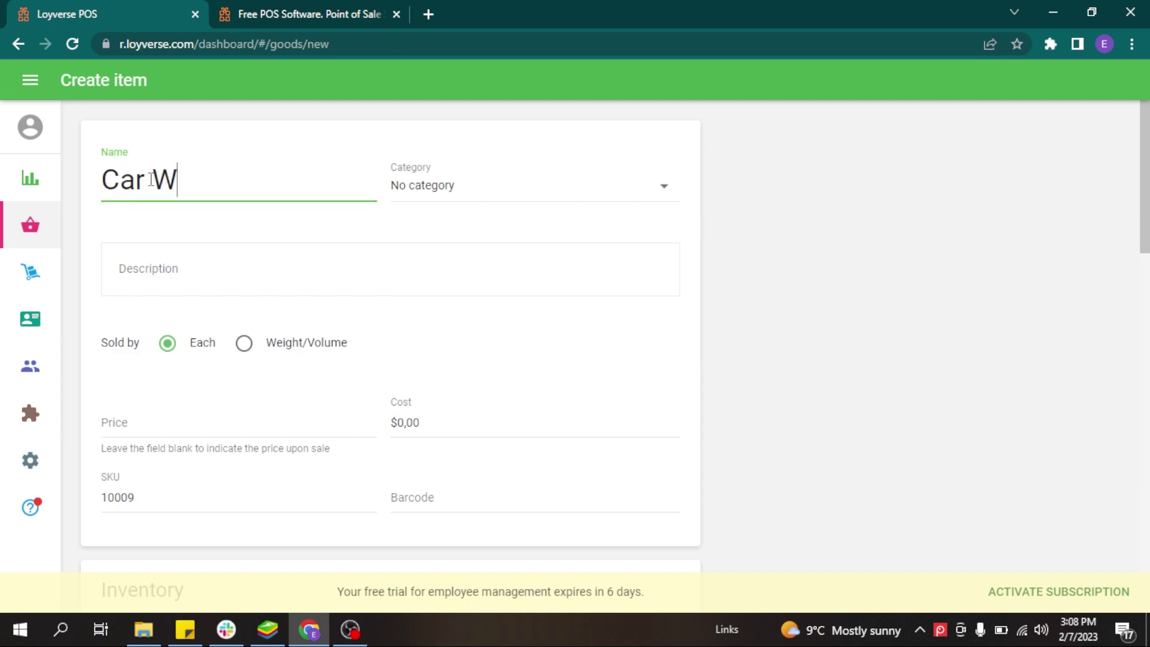
click(469, 187)
click(458, 243)
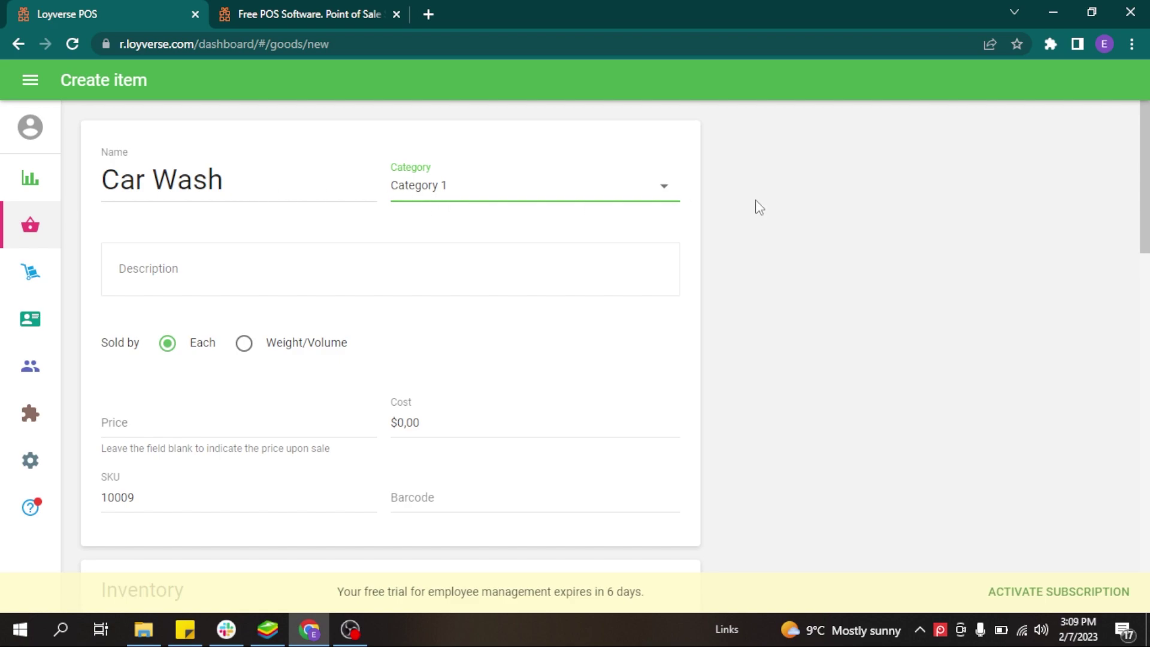
Step: Add a variant option named "size of car" to the Car Wash item
mouse_move(1147, 189)
mouse_down()
mouse_move(1147, 224)
mouse_move(1147, 203)
mouse_up()
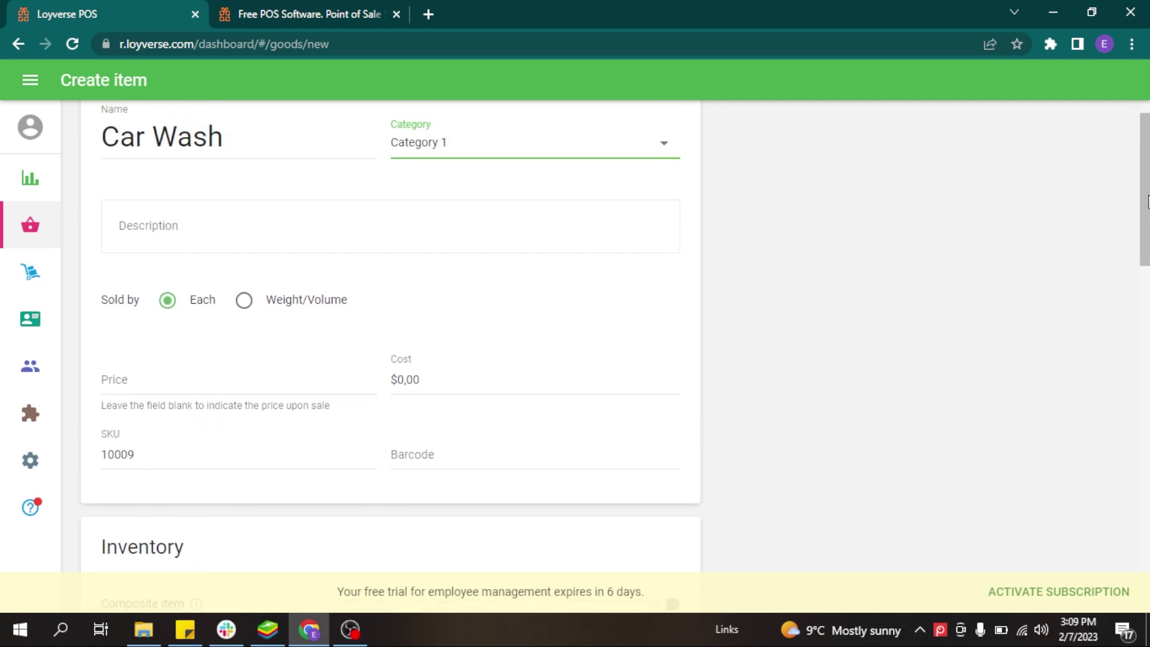
scroll(317, 376, down, 8)
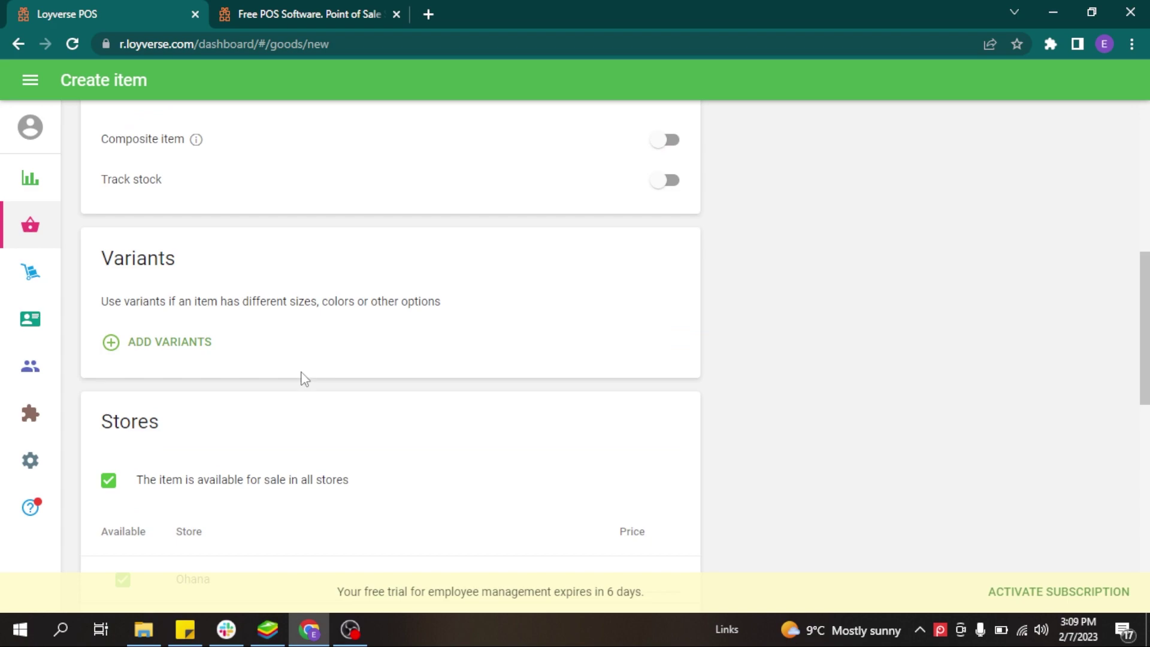
click(155, 341)
click(352, 309)
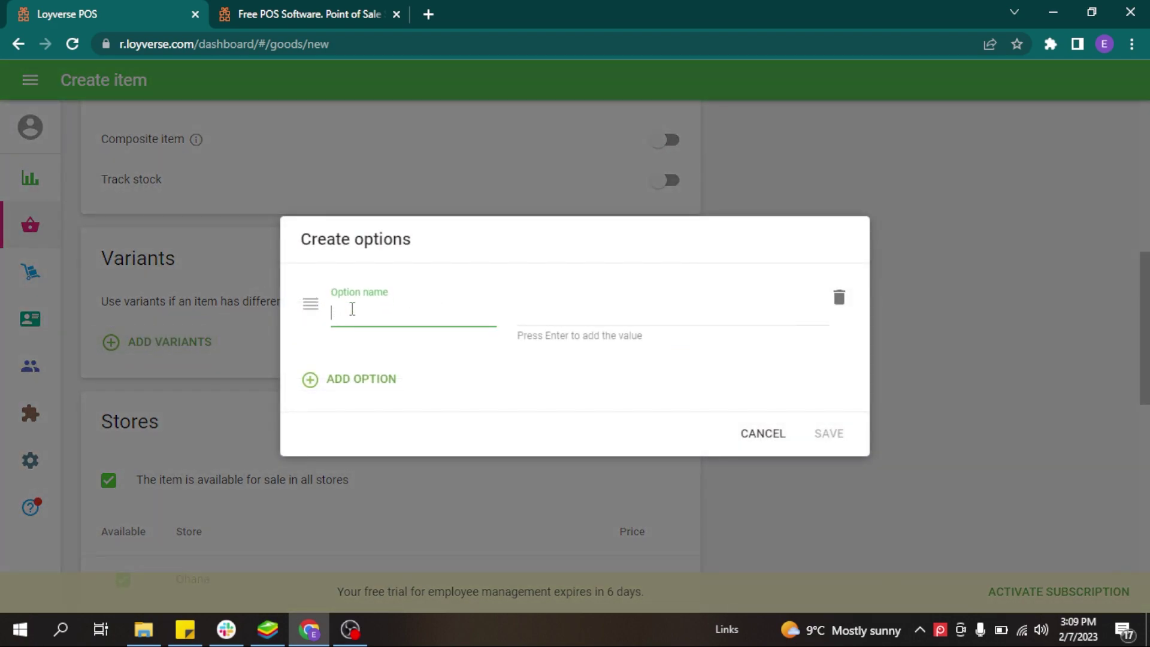
text(sIXE)
key(BackSpace)
key(BackSpace)
text(ze of car)
Step: Give the size of car option the values Regular sized, SUVS and Vans
click(572, 302)
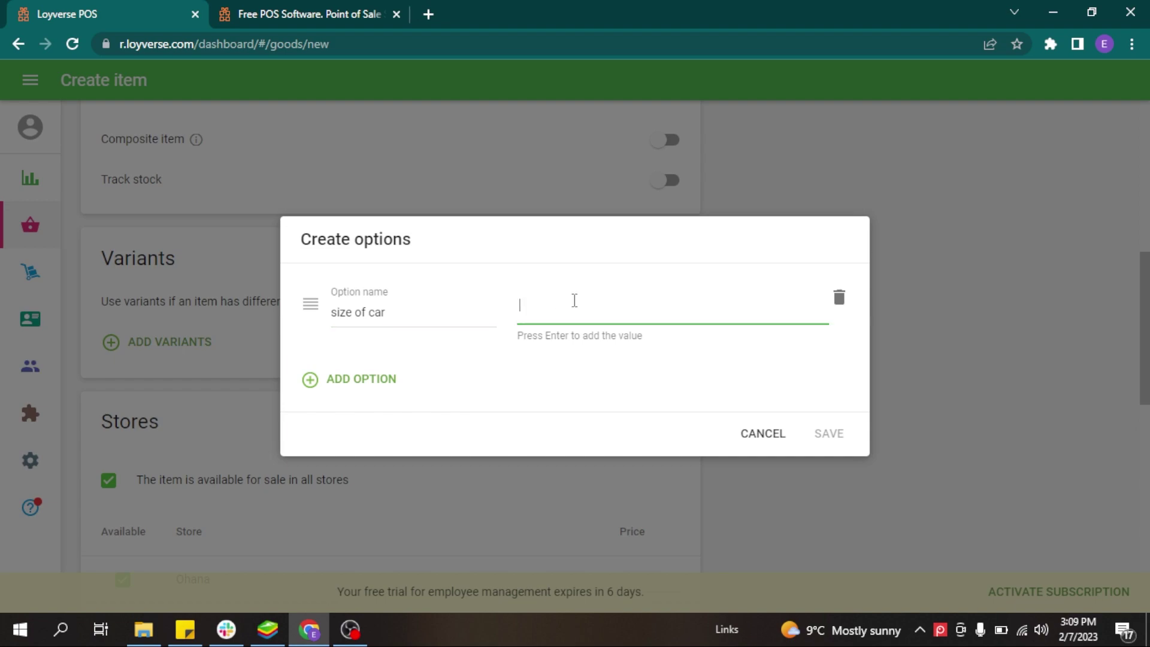
text(R)
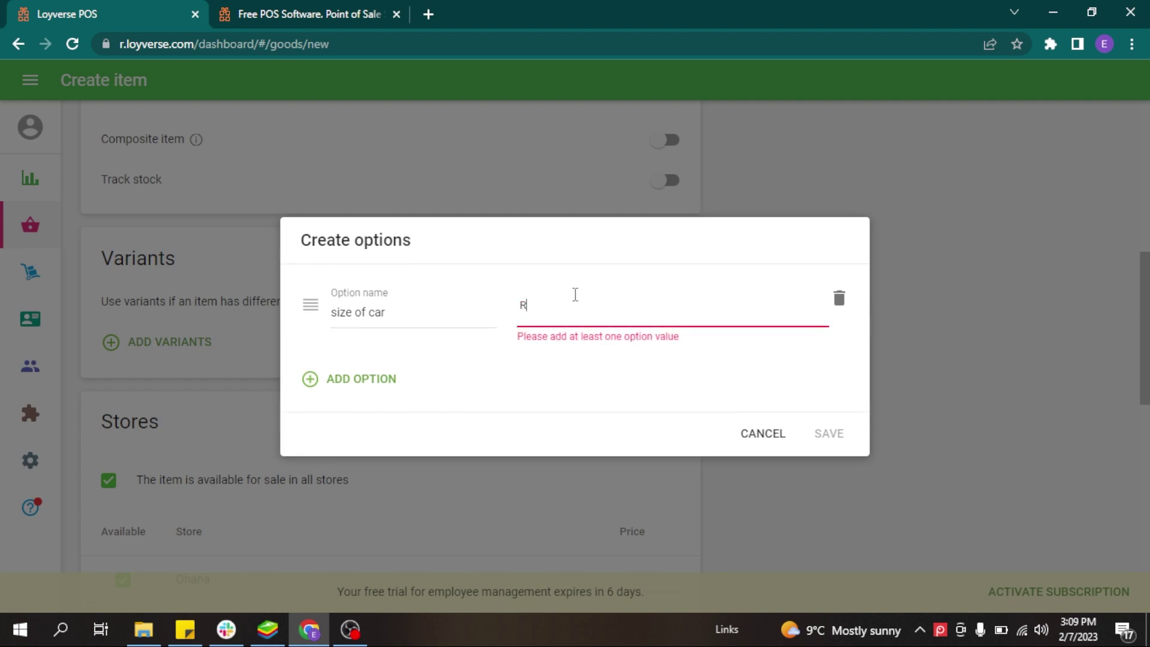
text(egulart)
text(sixe)
text(zed)
key(Return)
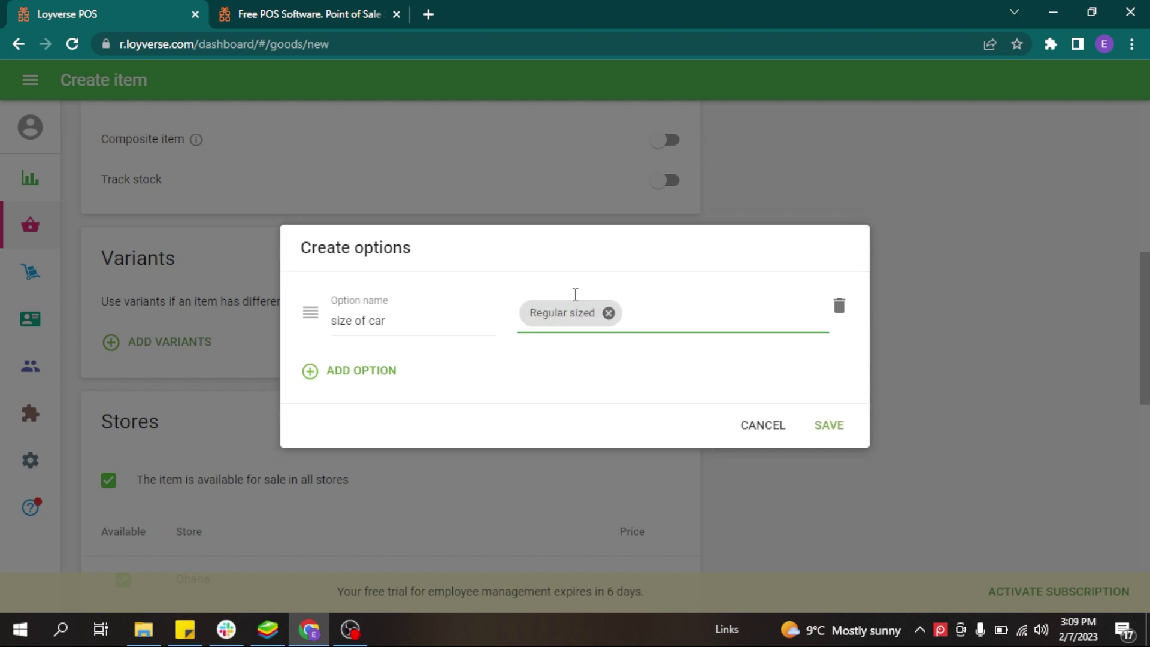
text(SUVS)
key(Return)
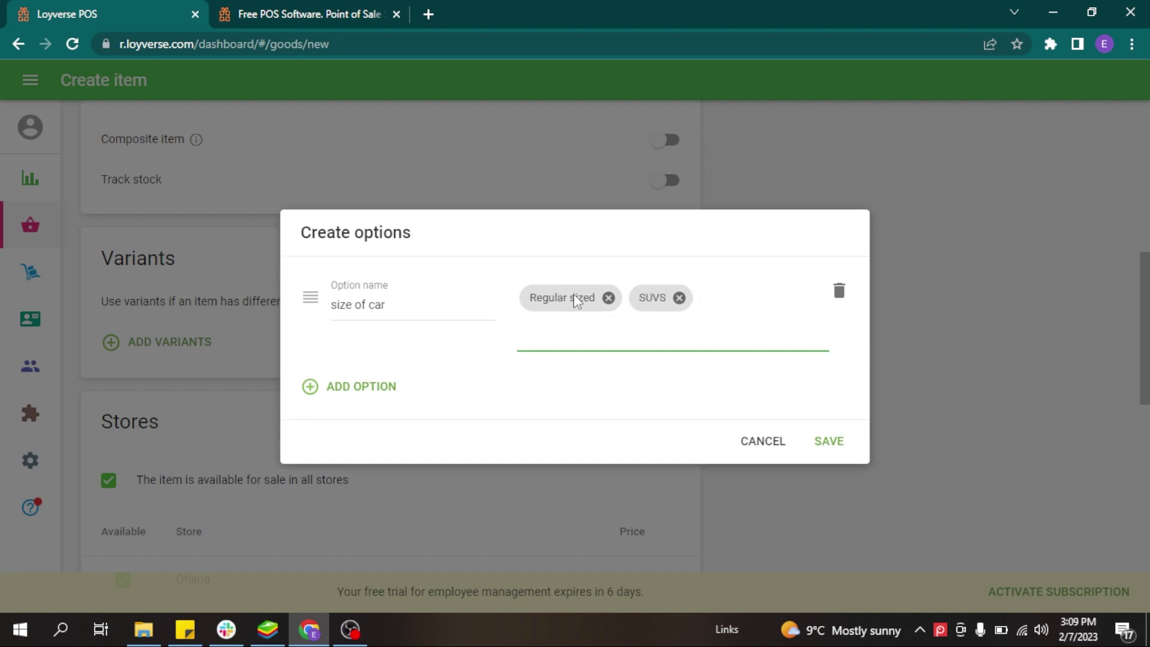
text(vans)
key(BackSpace)
key(BackSpace)
key(BackSpace)
key(BackSpace)
text(Van)
key(Return)
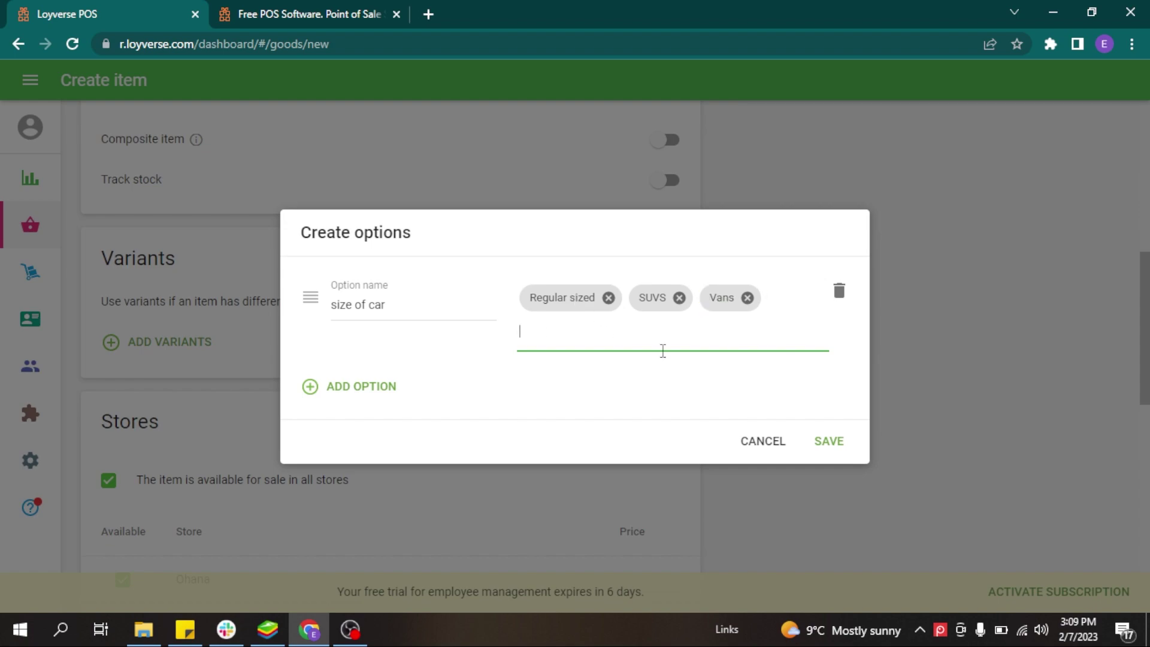
Step: Save the size of car option and price the variants at 23 for Regular sized, 25 for SUVS and 26 for Vans
click(837, 444)
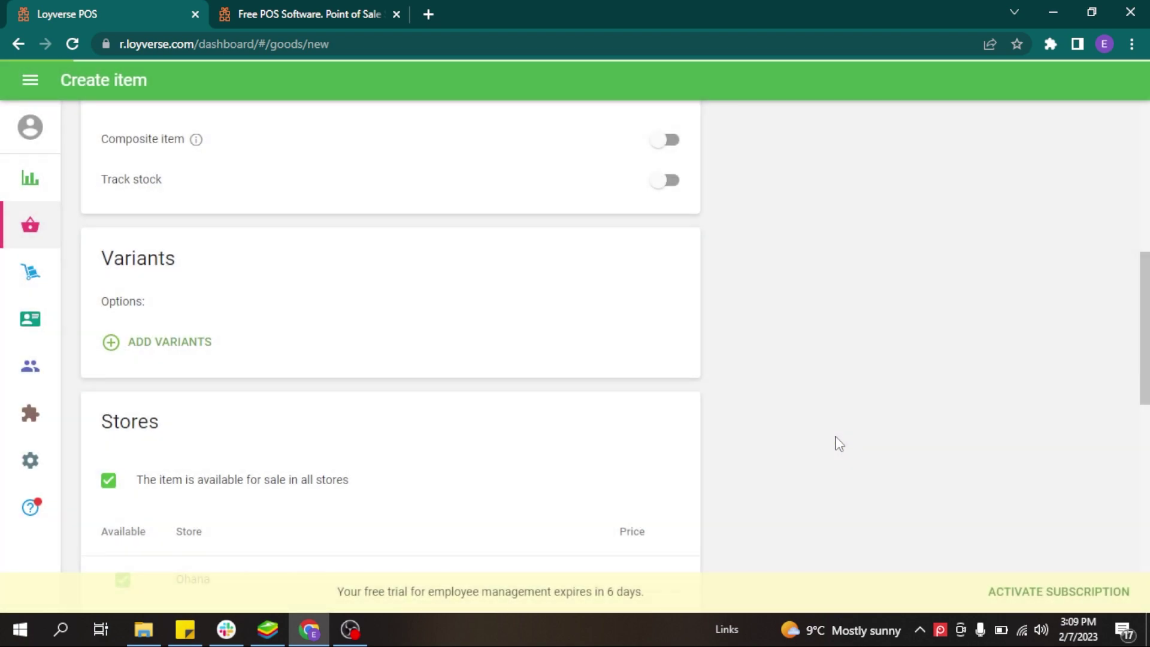
scroll(886, 361, down, 3)
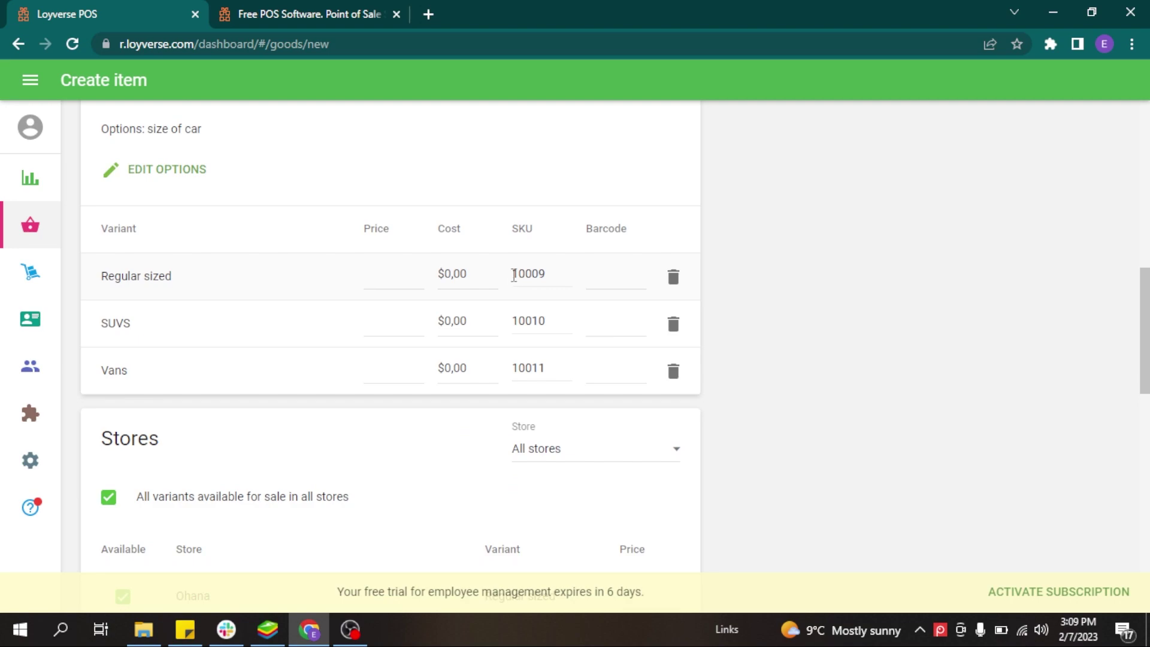
drag(514, 275, 559, 275)
click(523, 320)
click(398, 270)
text(23)
click(393, 313)
text(25)
click(386, 363)
text(26)
click(469, 277)
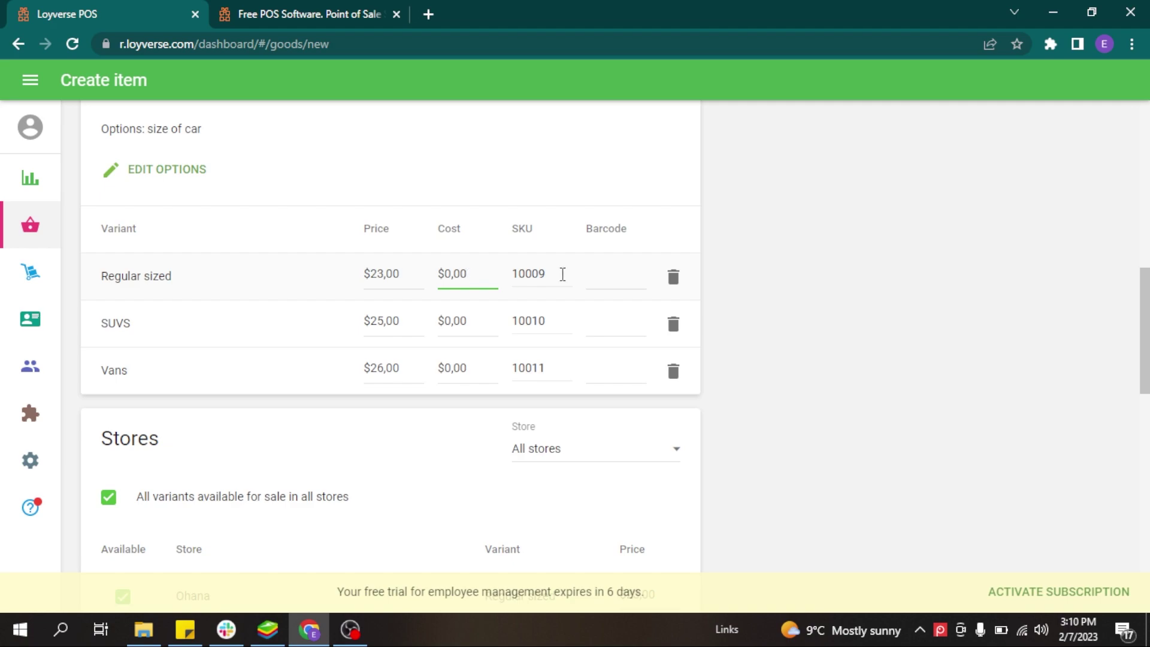
Step: Turn off availability of all variants in all stores and make the three variants available only in the Ohana store
scroll(1095, 287, down, 1)
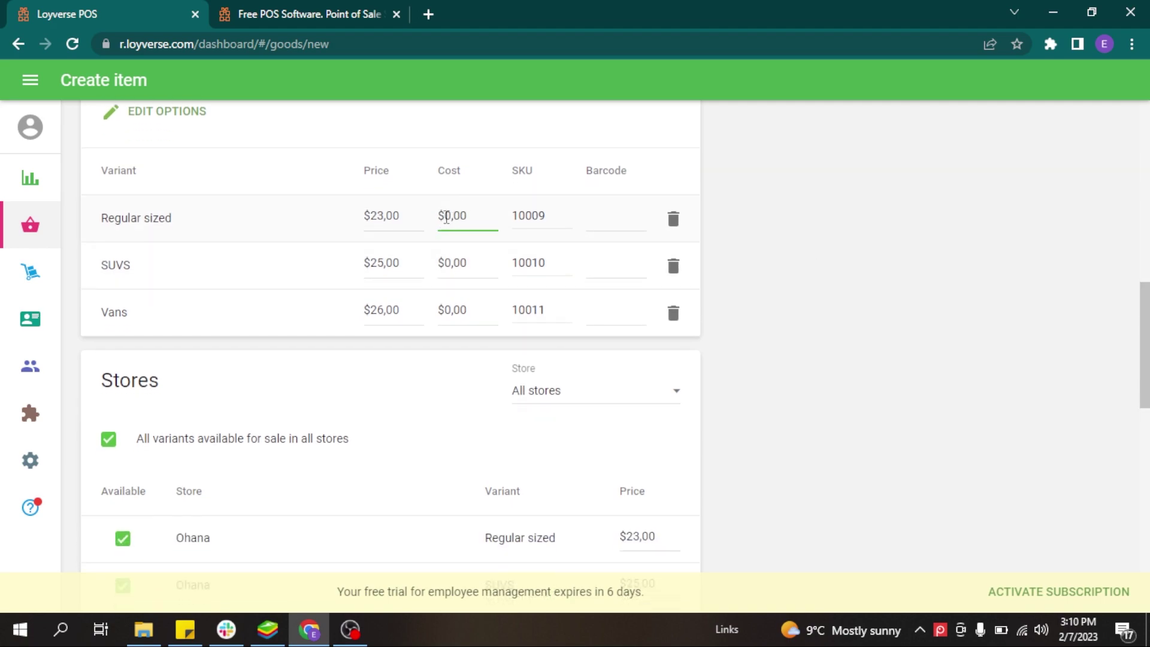
drag(1147, 308, 1147, 374)
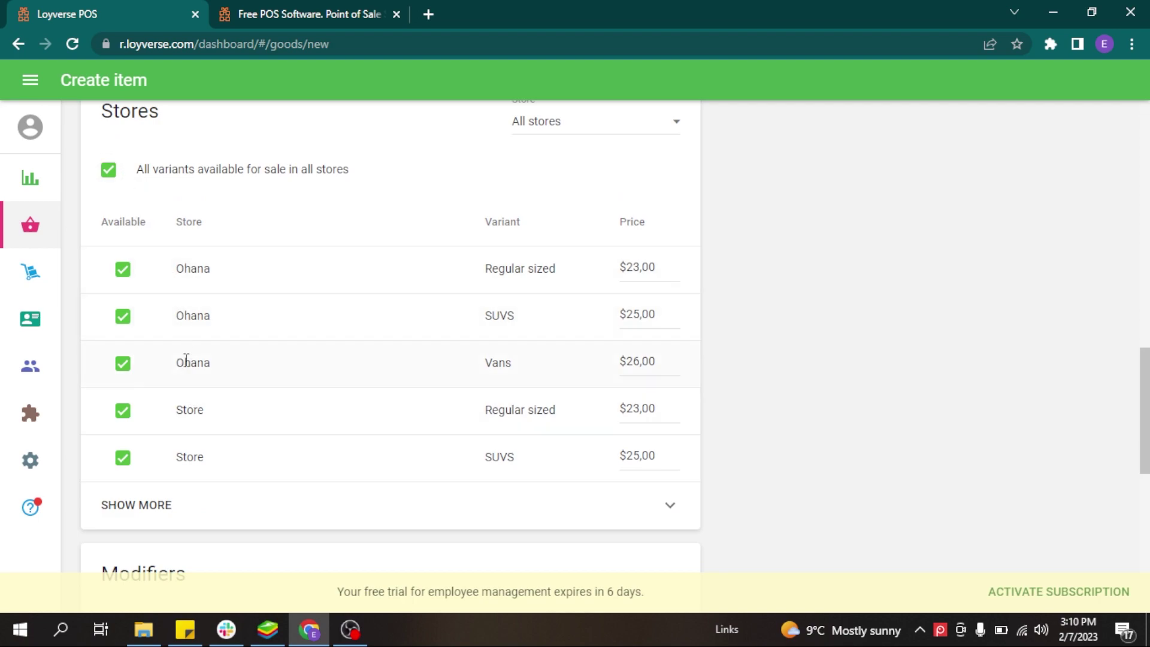
click(109, 171)
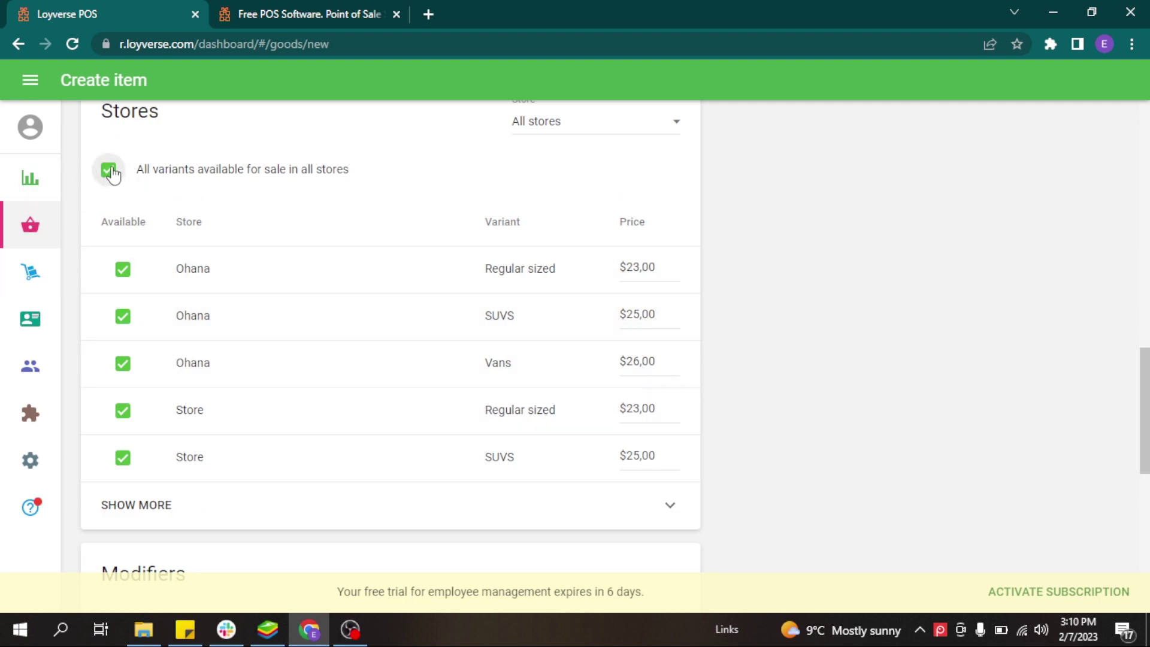
click(122, 268)
click(123, 316)
click(123, 365)
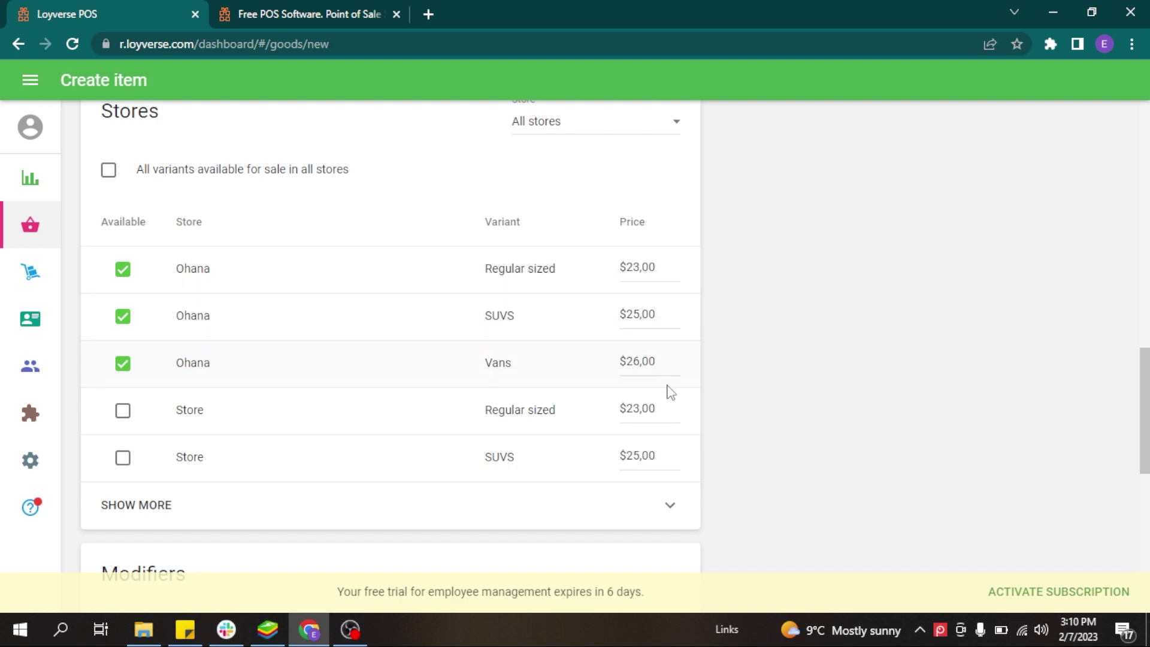
Step: Set the Regular sized variant's price in the store named Store to 26 and save the Car Wash item
drag(1145, 383, 1146, 299)
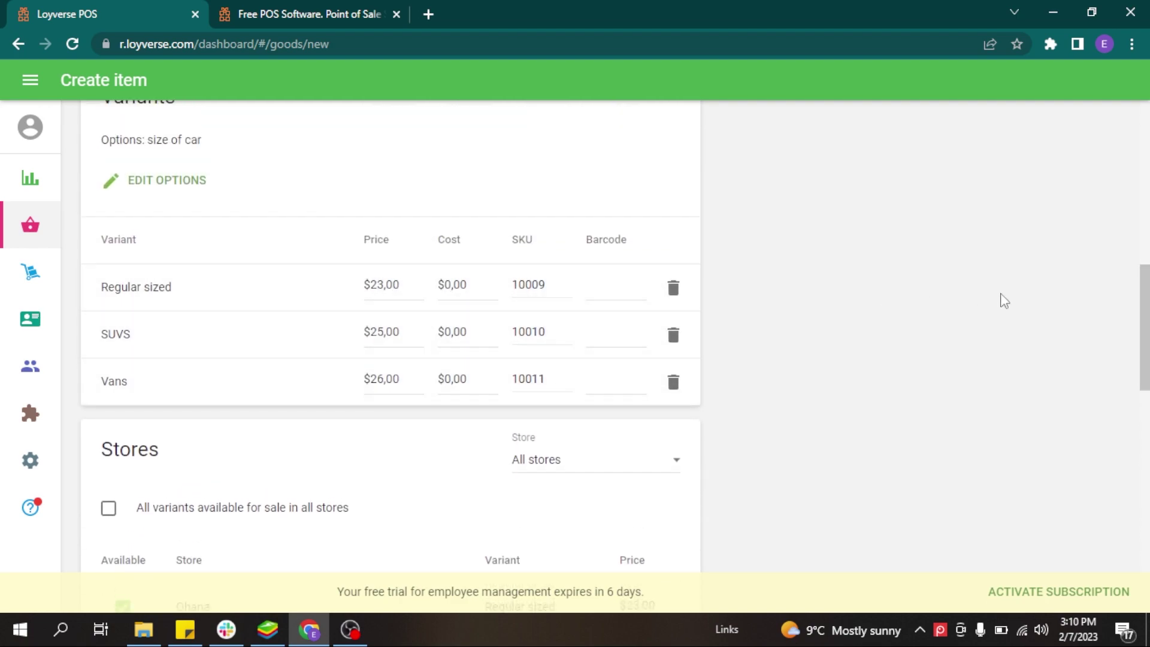
scroll(1144, 299, down, 6)
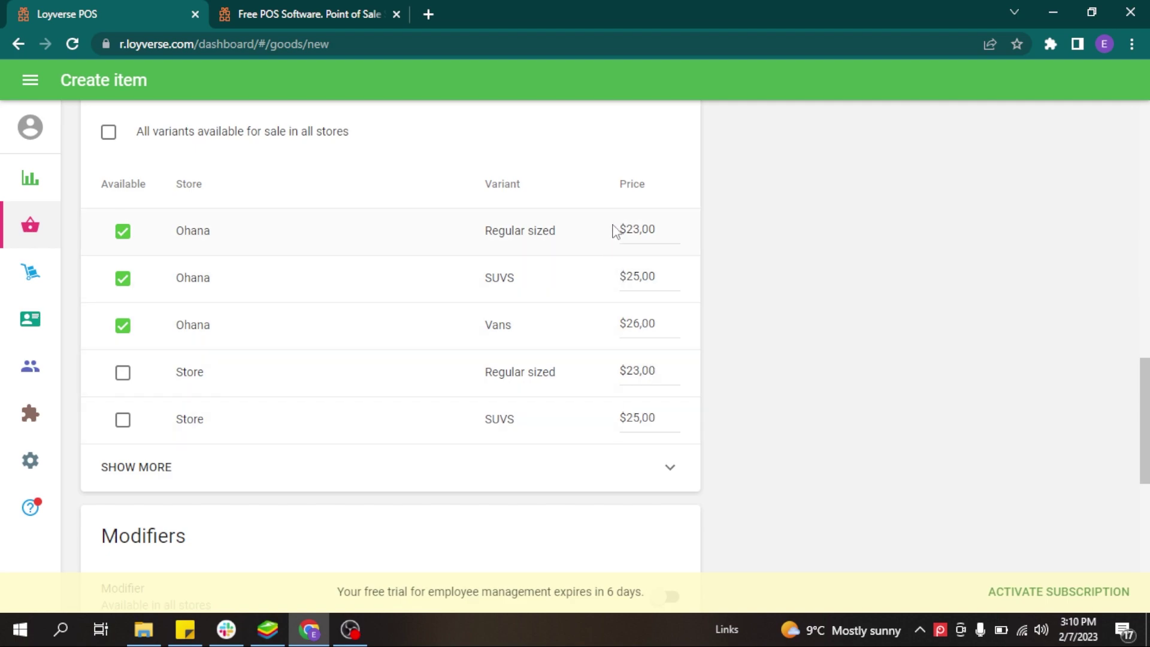
click(651, 229)
double_click(652, 229)
click(670, 462)
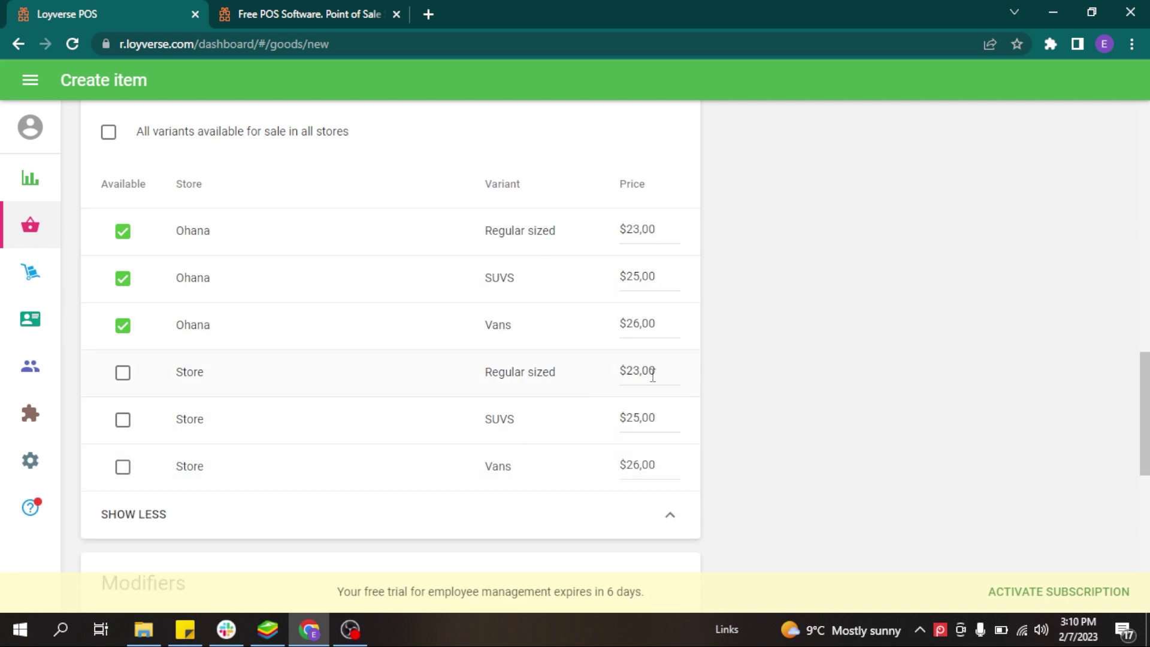
drag(627, 372, 662, 373)
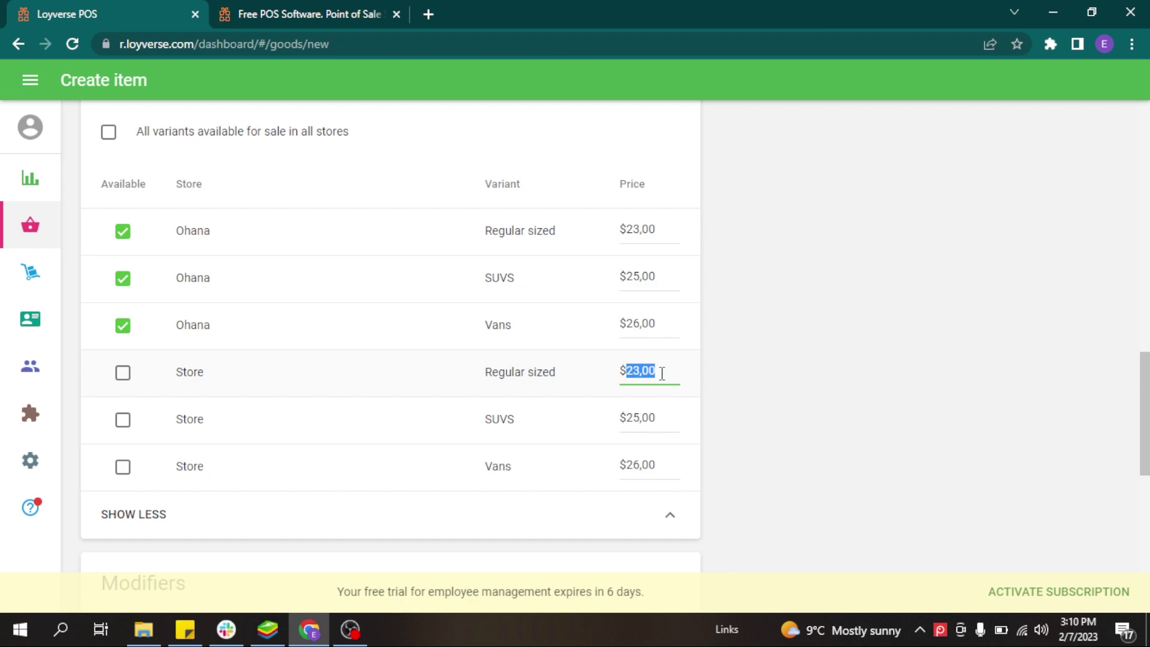
text(26)
drag(1147, 377, 1146, 523)
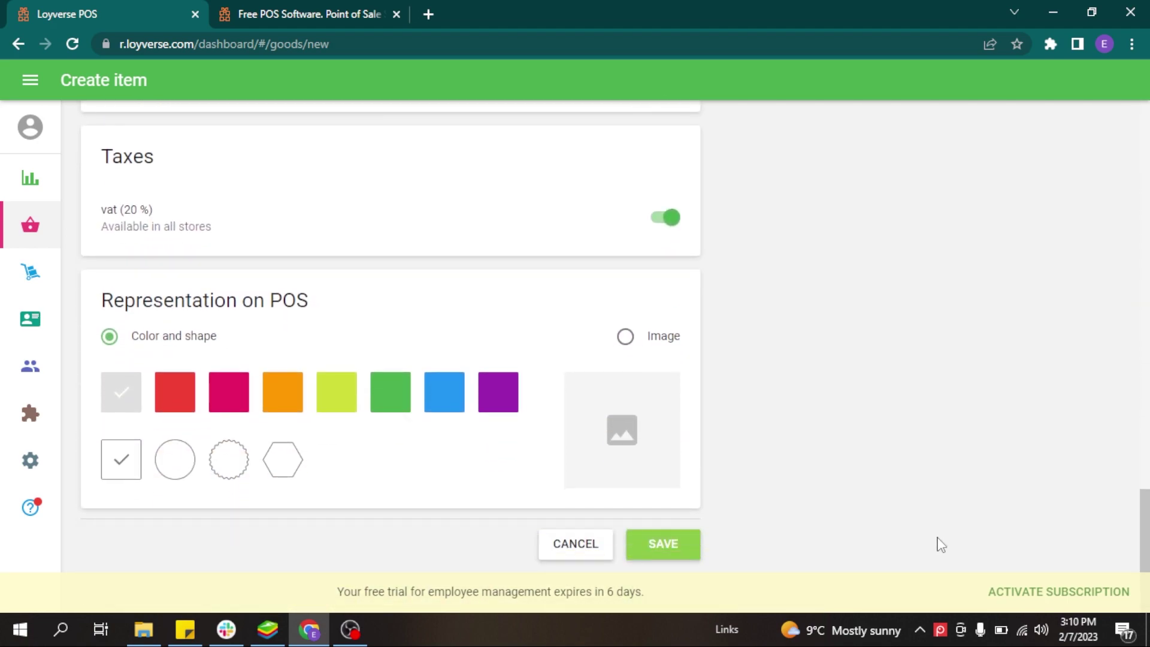
click(661, 546)
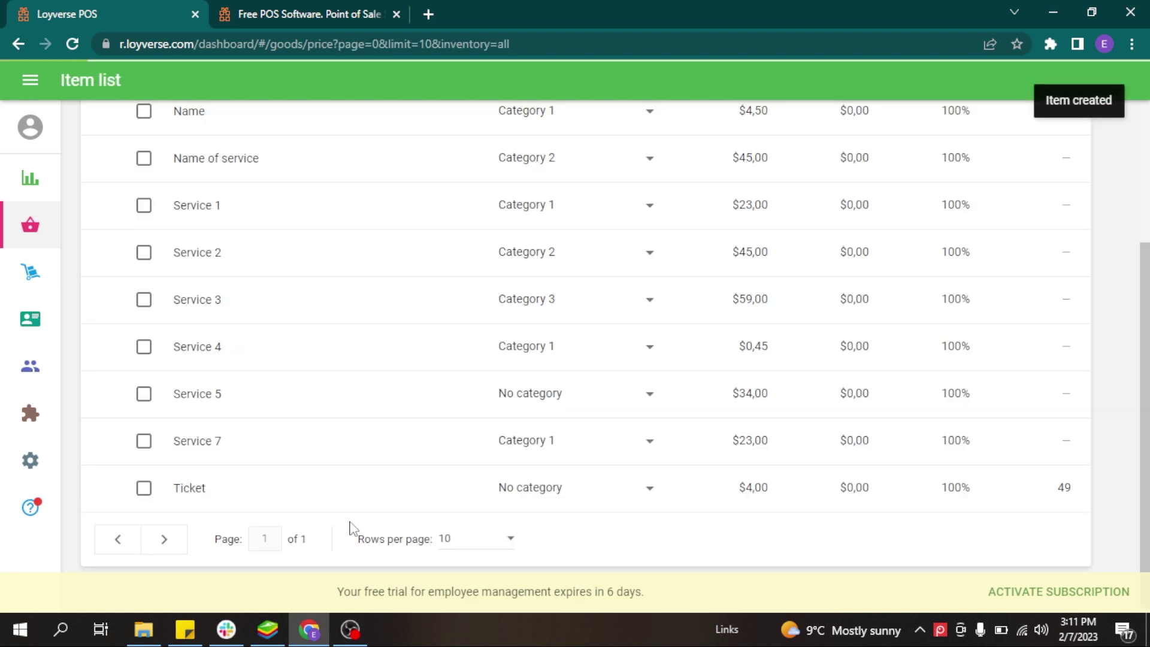
Step: Switch to the POS app in BlueStacks, search the items for "car" and open Car Wash
click(267, 629)
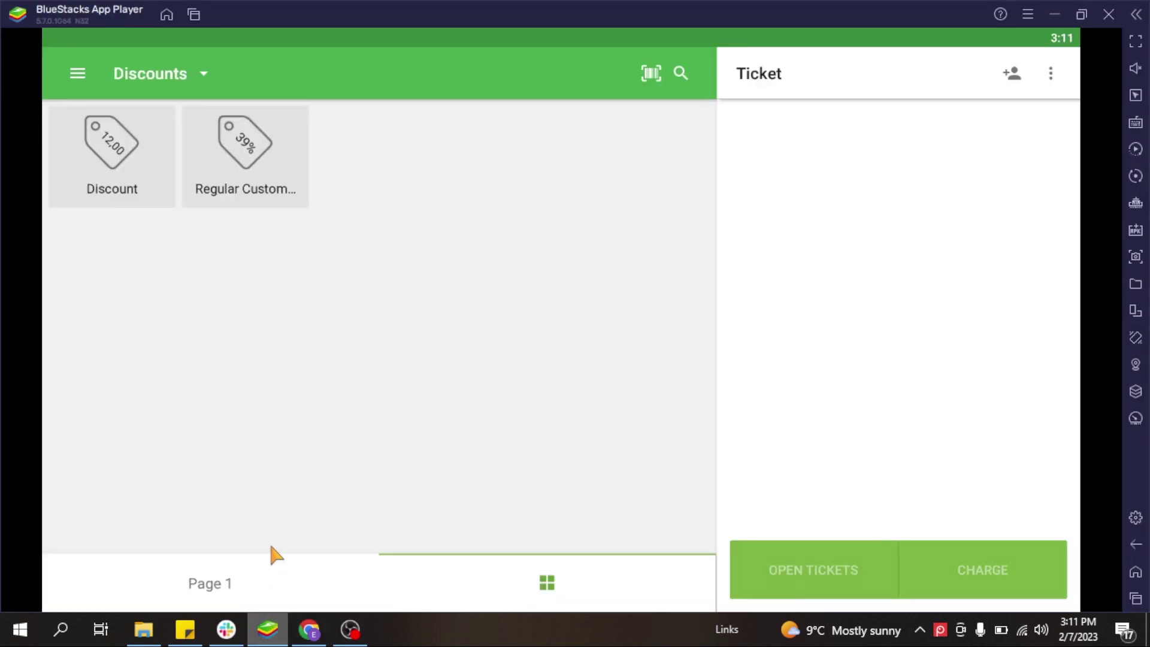
click(680, 73)
text(car)
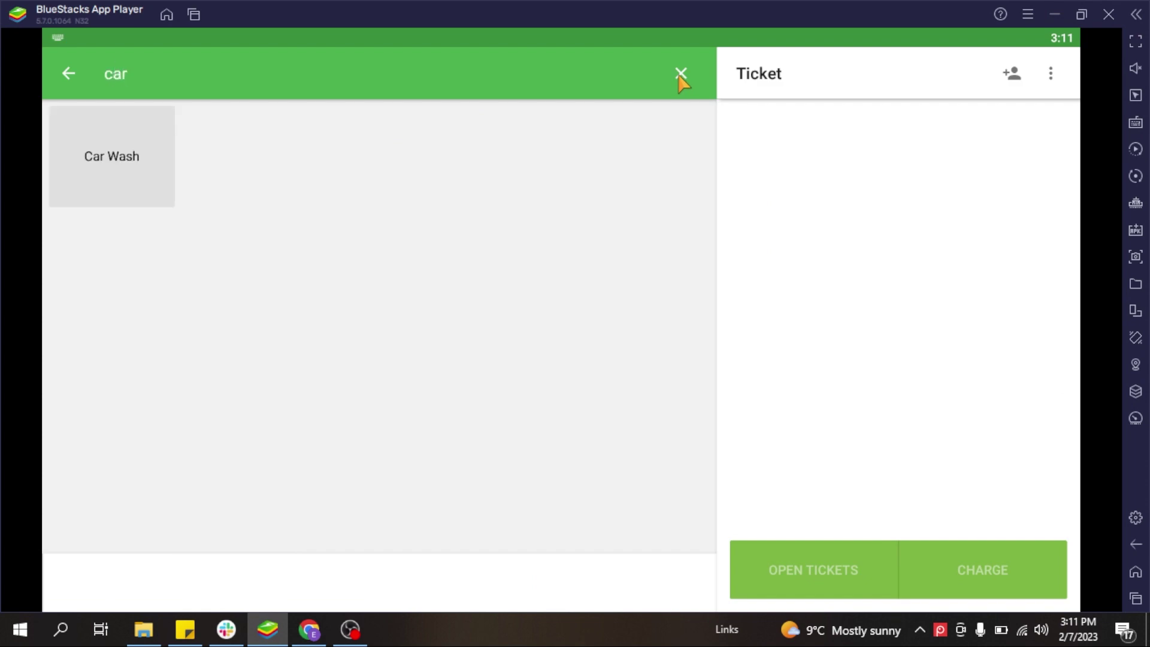
click(144, 159)
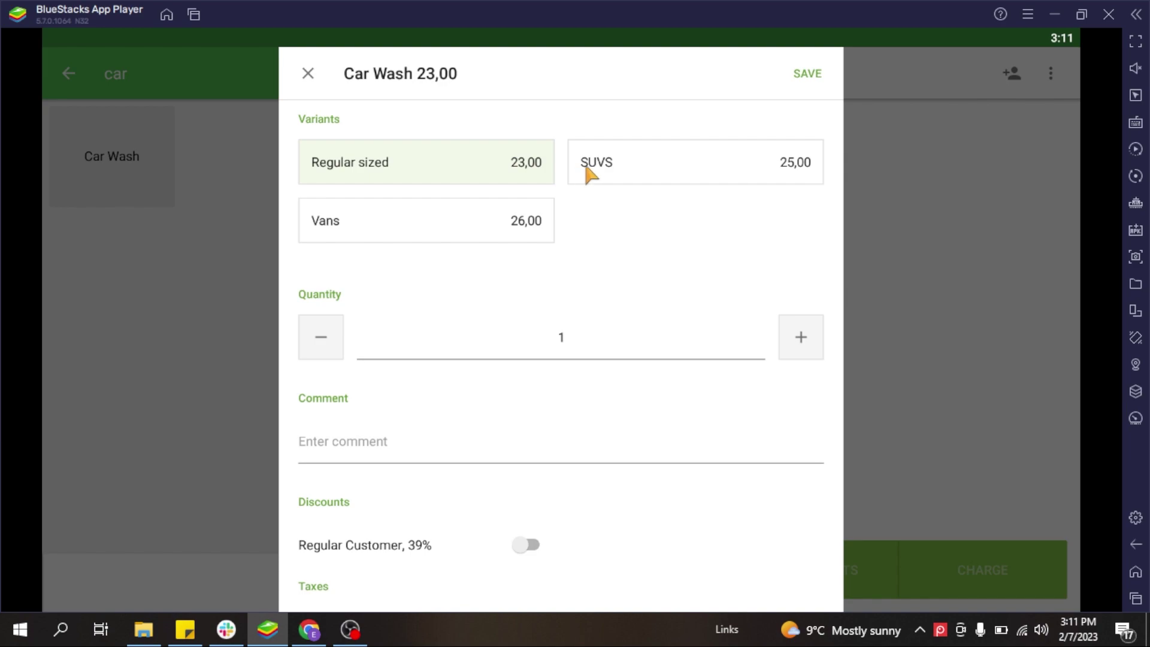
Step: Choose the Vans variant with the Regular Customer 39% discount and add the Car Wash to the ticket
click(483, 213)
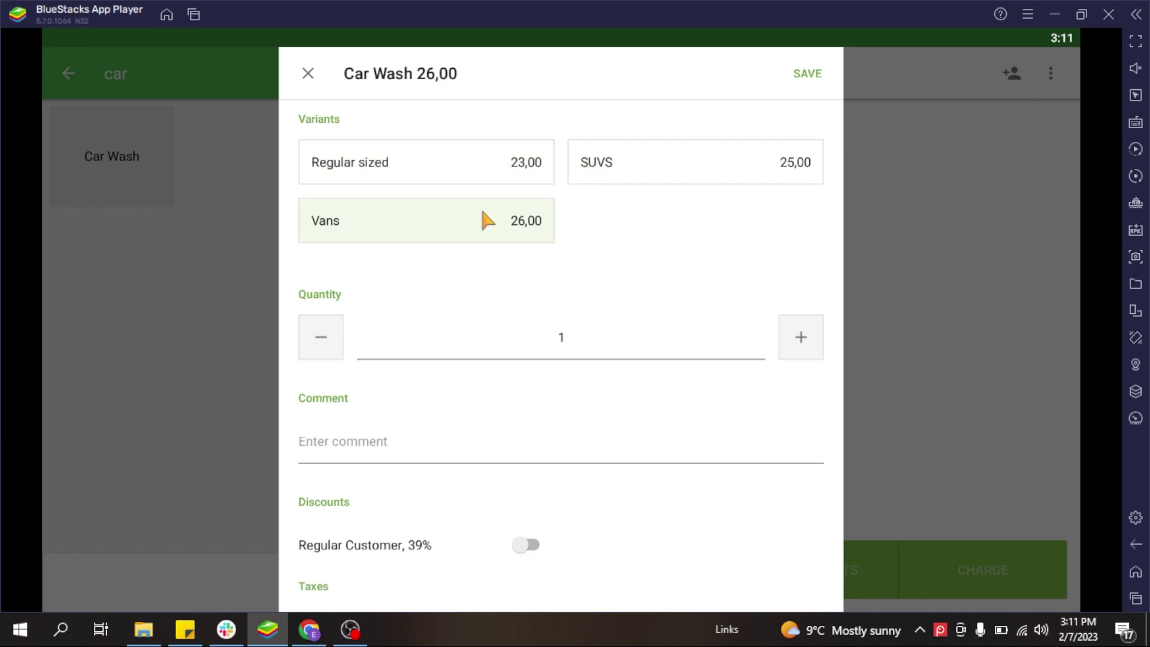
click(382, 452)
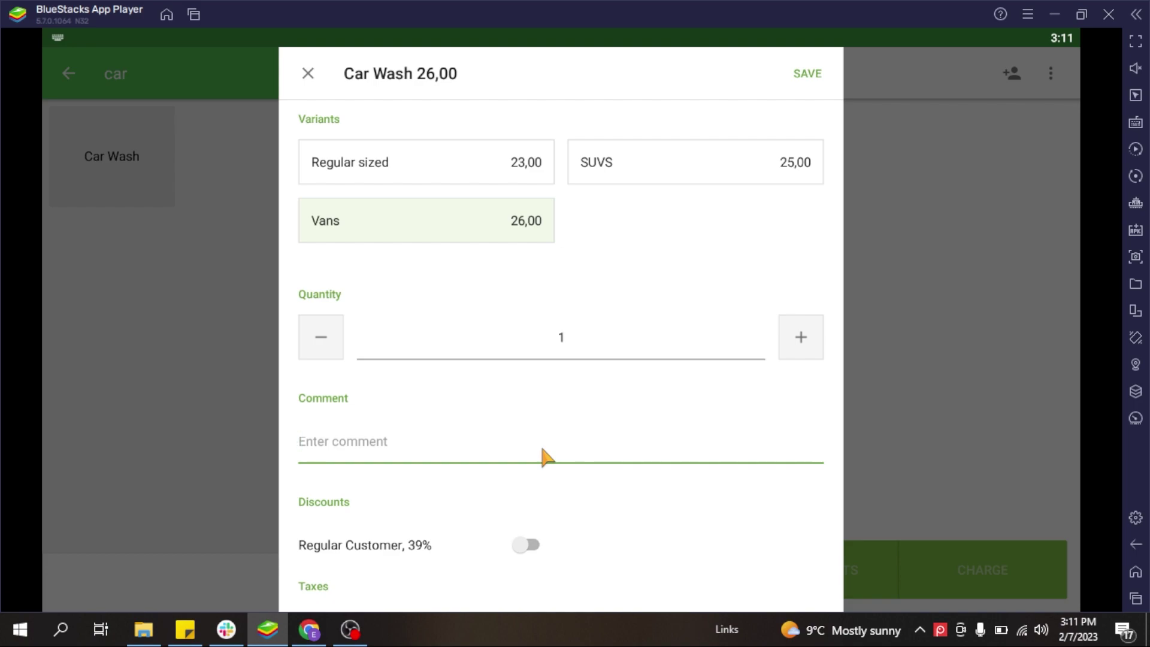
scroll(497, 505, down, 2)
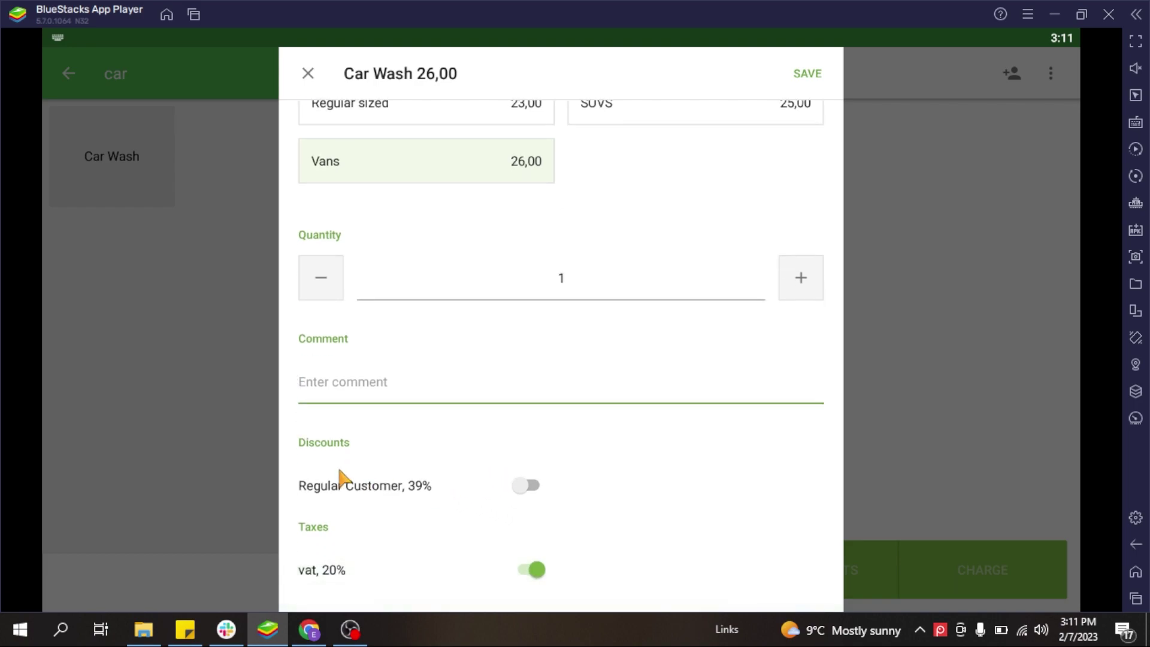
scroll(542, 526, up, 2)
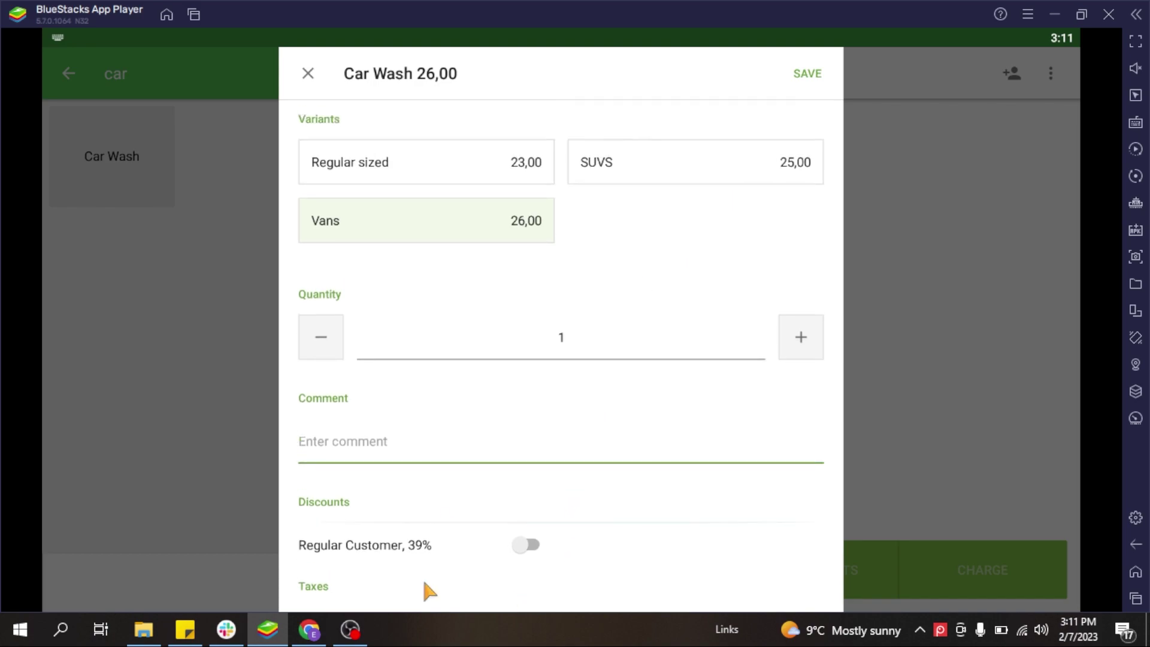
click(807, 73)
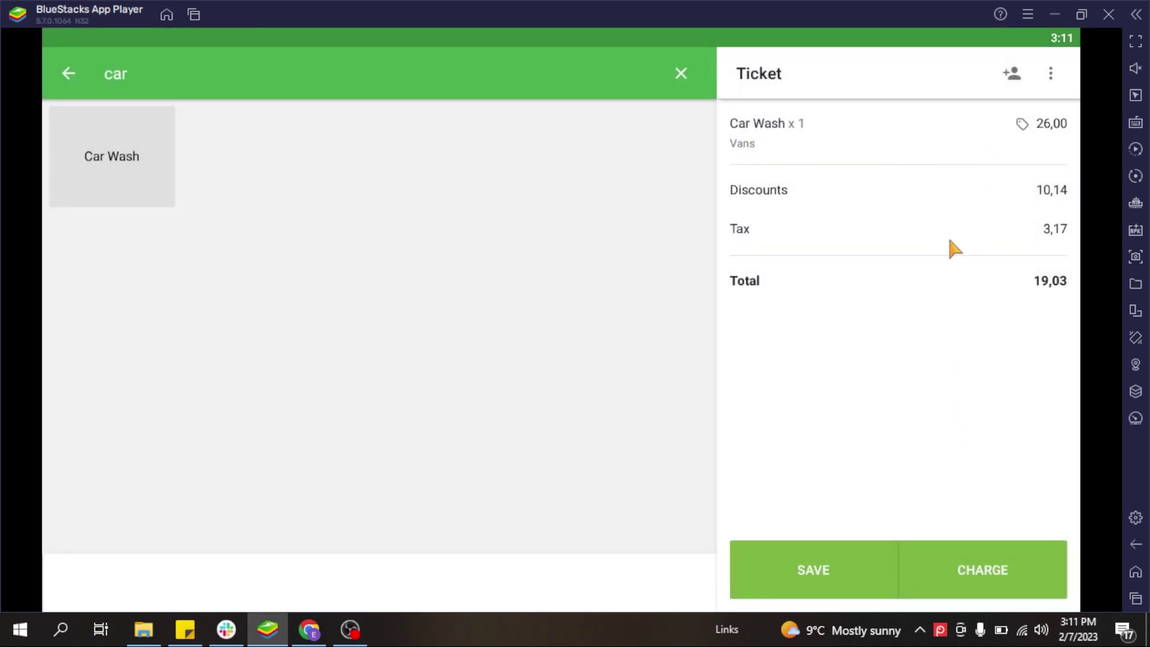
Step: Charge the Car Wash ticket by card and start a new sale
click(979, 589)
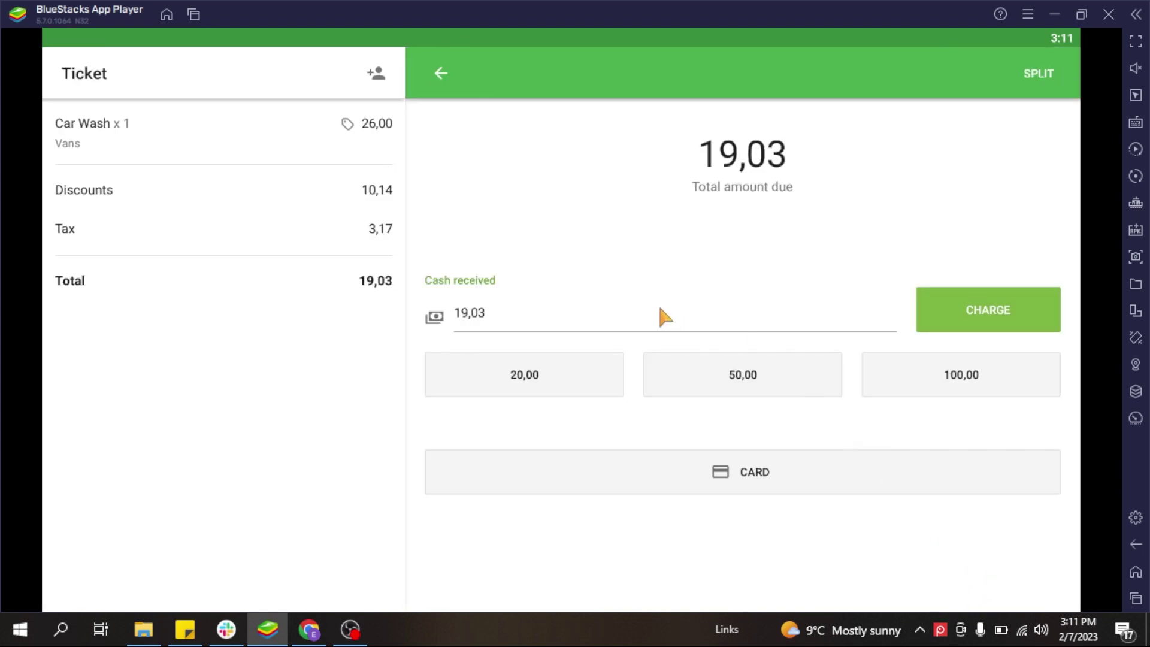
click(757, 473)
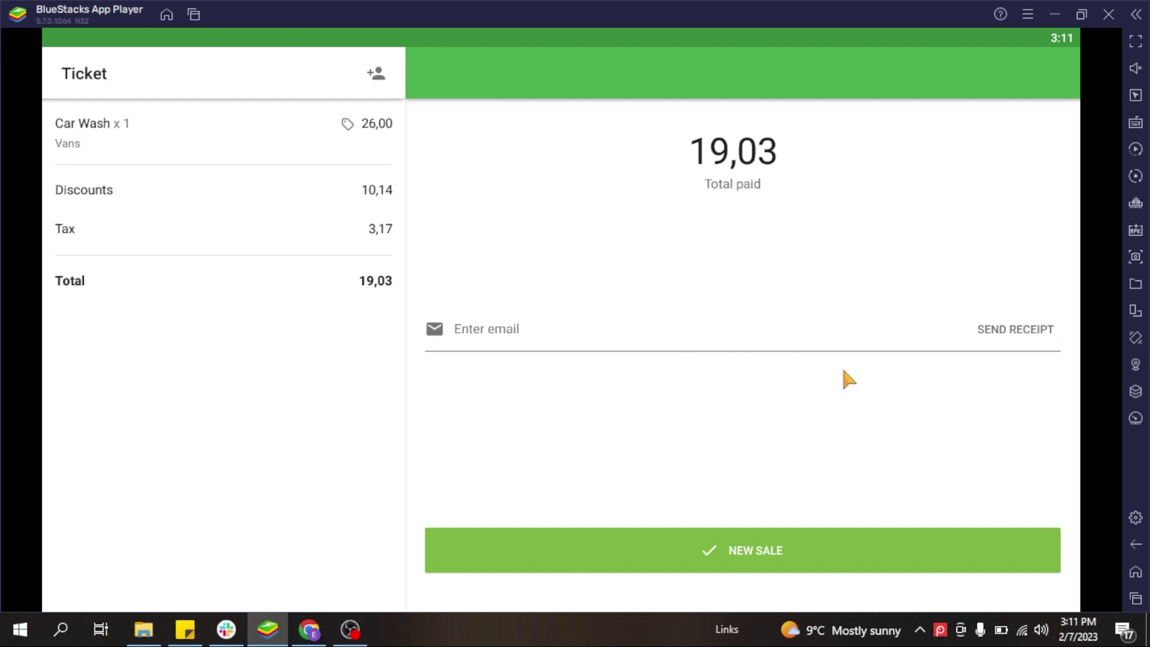
click(742, 554)
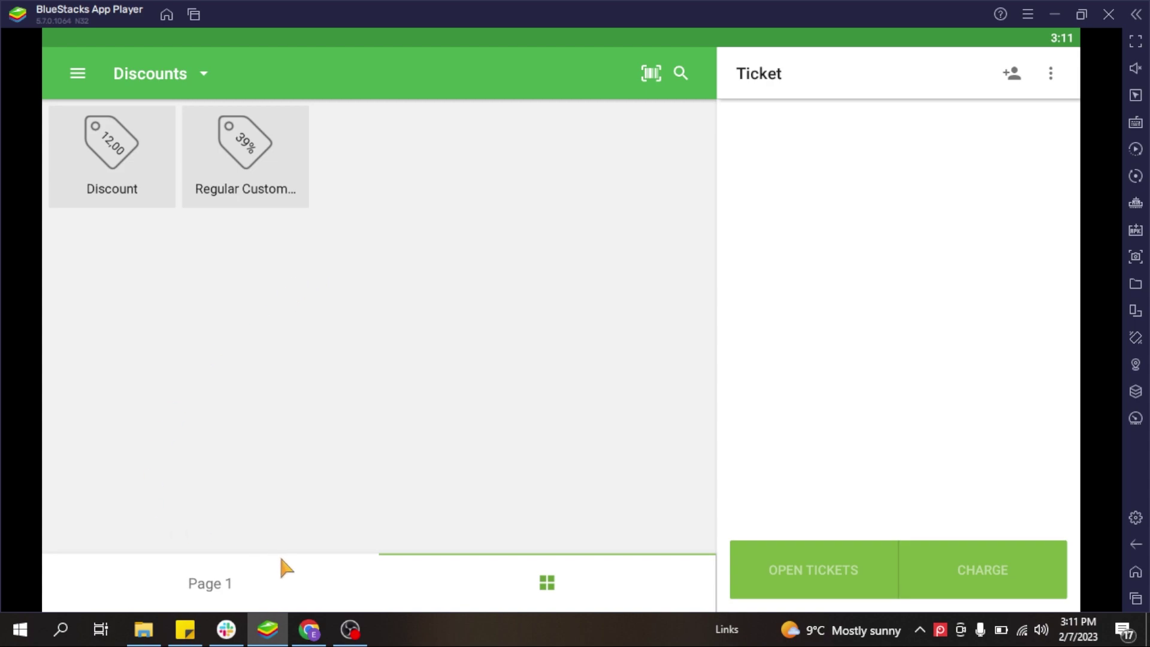
Step: Switch back to the back office in Chrome and start a new item named Shampoo with no category and a cost of 34
click(309, 629)
scroll(251, 503, up, 3)
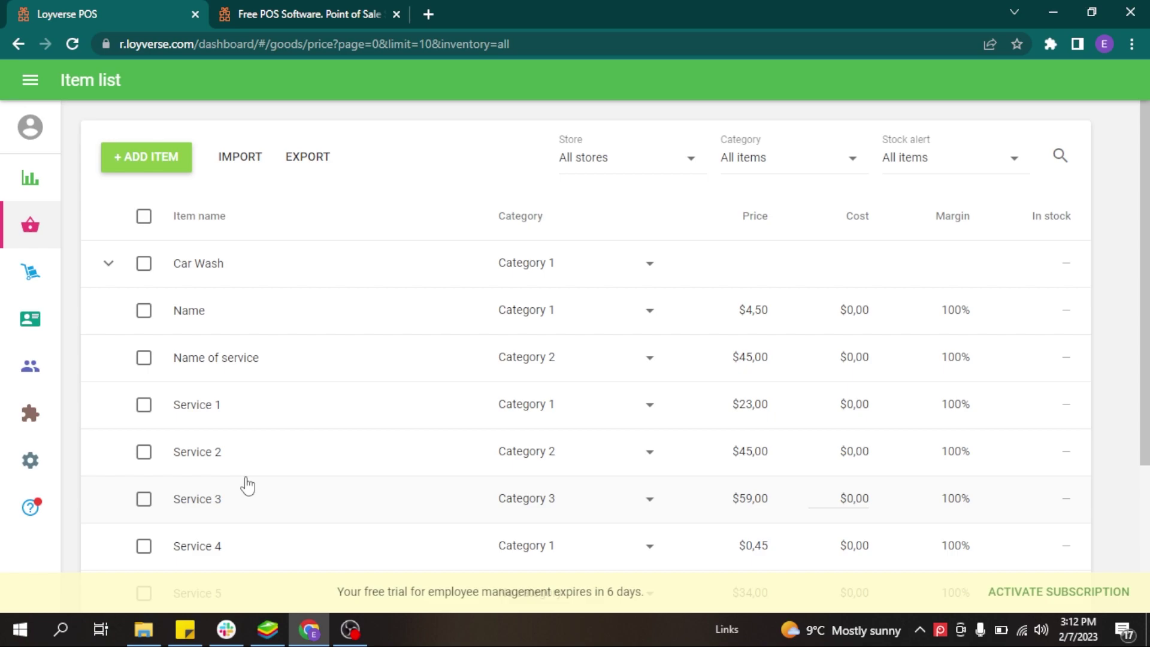
click(150, 168)
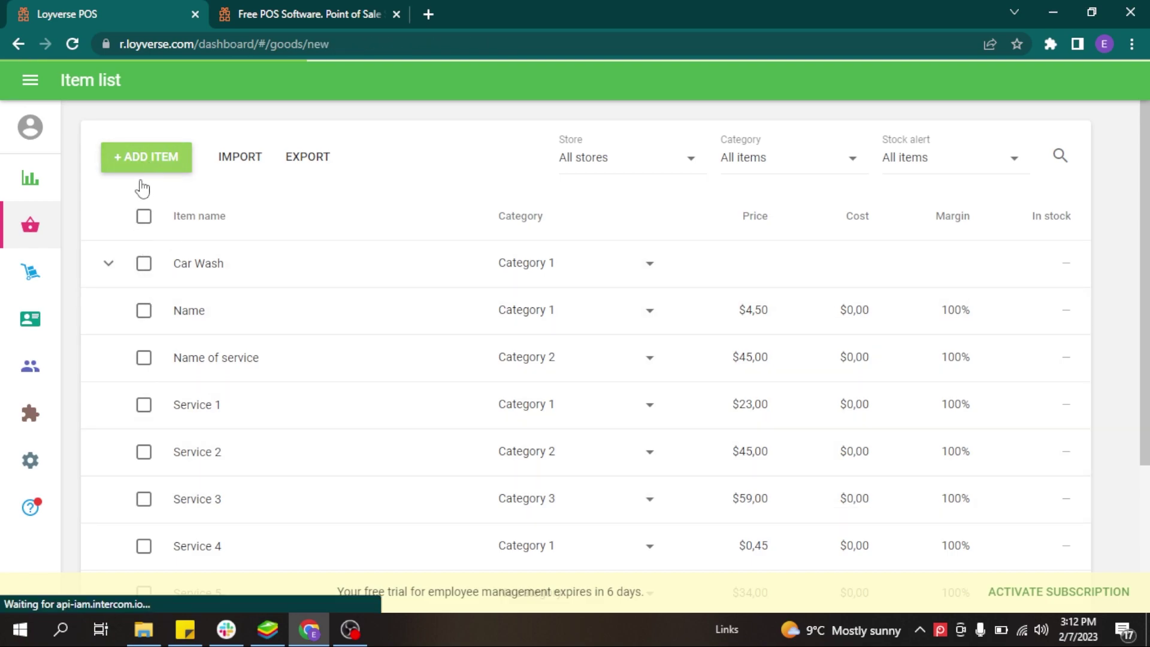
text(Shampoo)
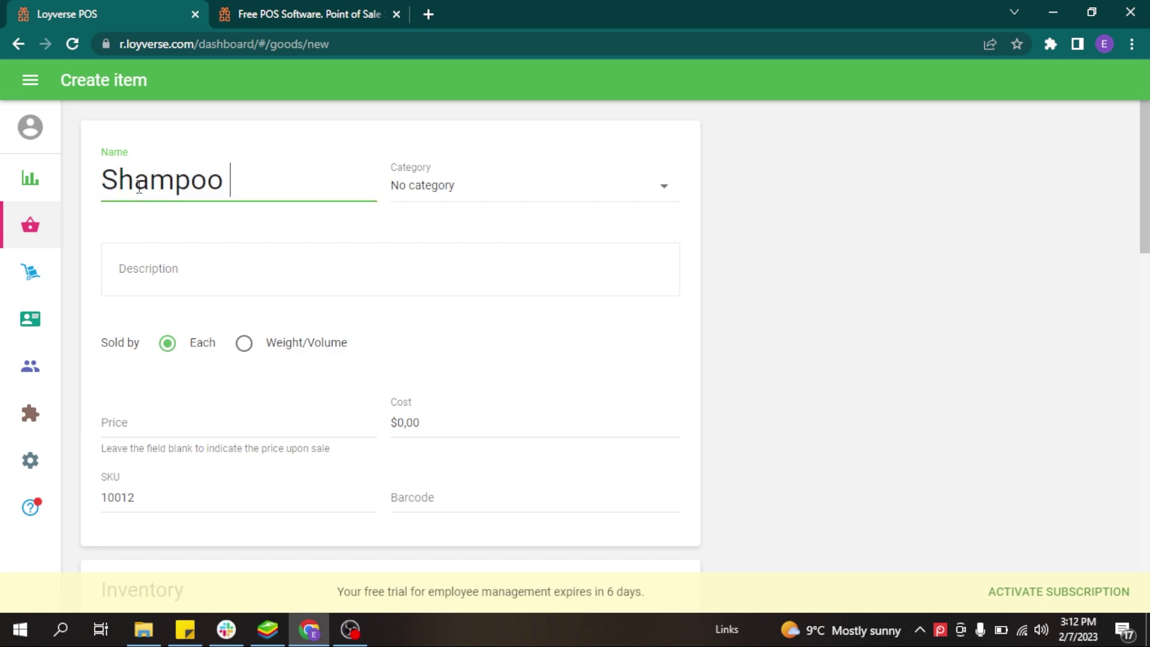
click(419, 186)
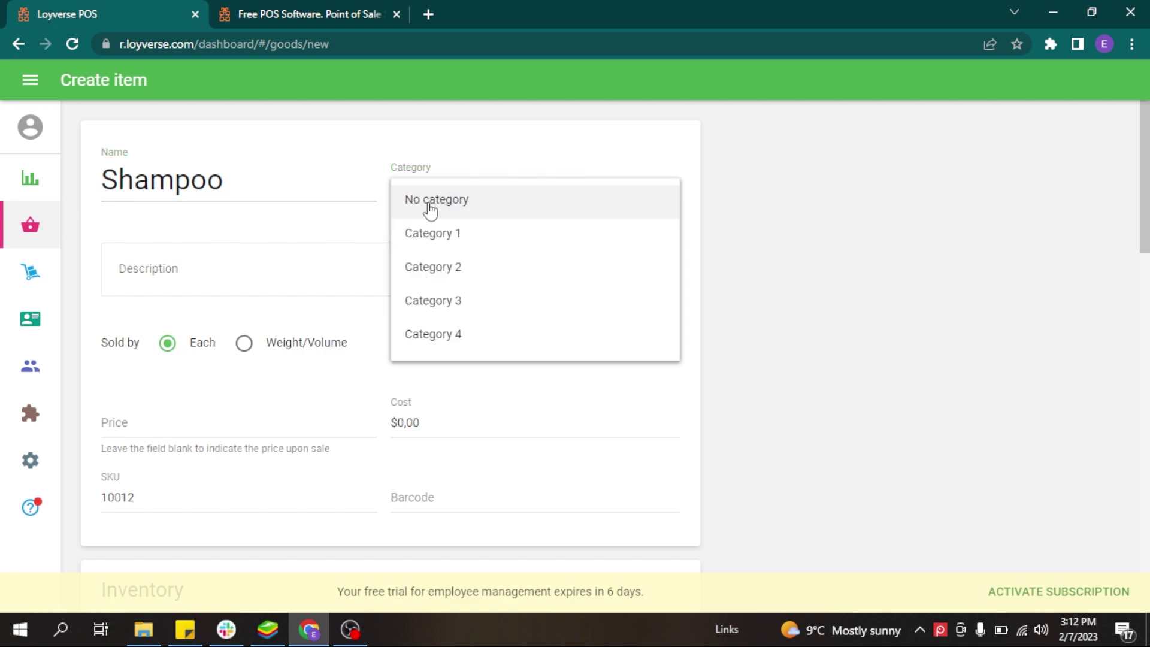
click(430, 202)
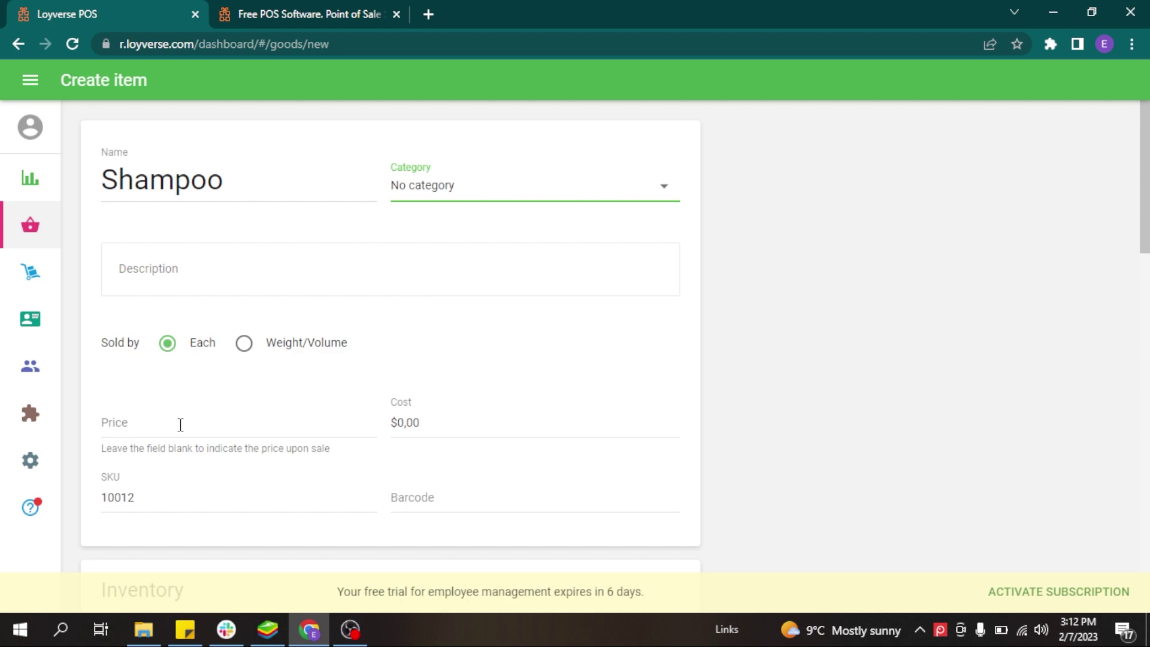
click(408, 425)
text(34)
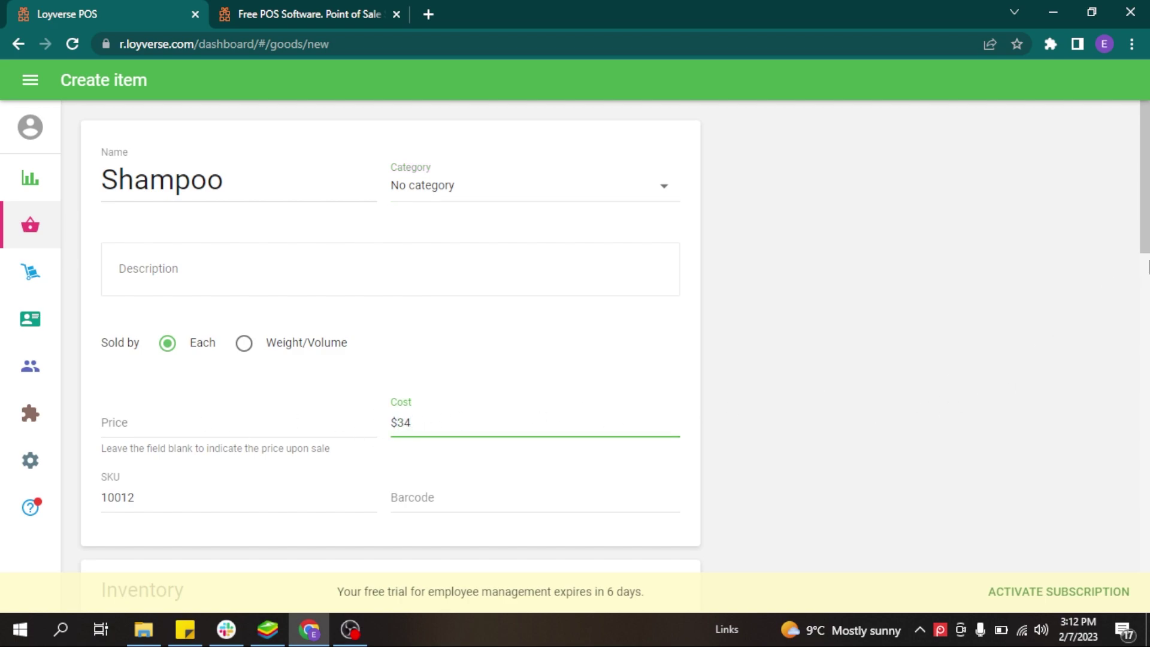
Step: Turn on stock tracking for the Shampoo item and set the Ohana store's in-stock quantity to 45
drag(1147, 231, 1129, 293)
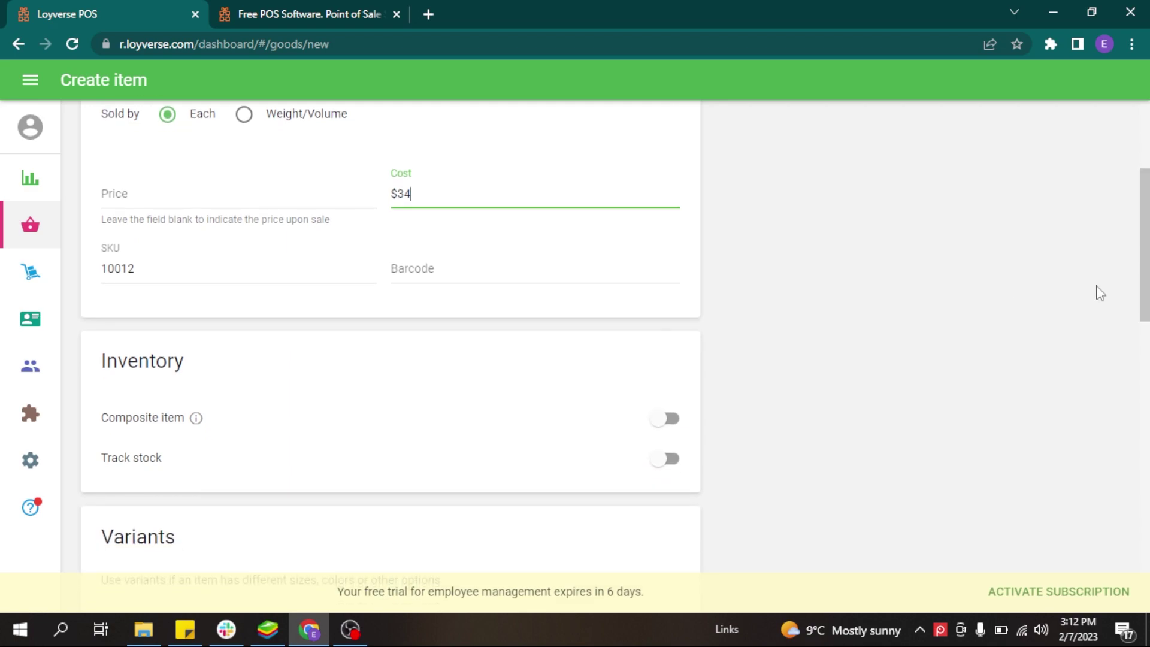
drag(1147, 233, 1147, 259)
click(661, 369)
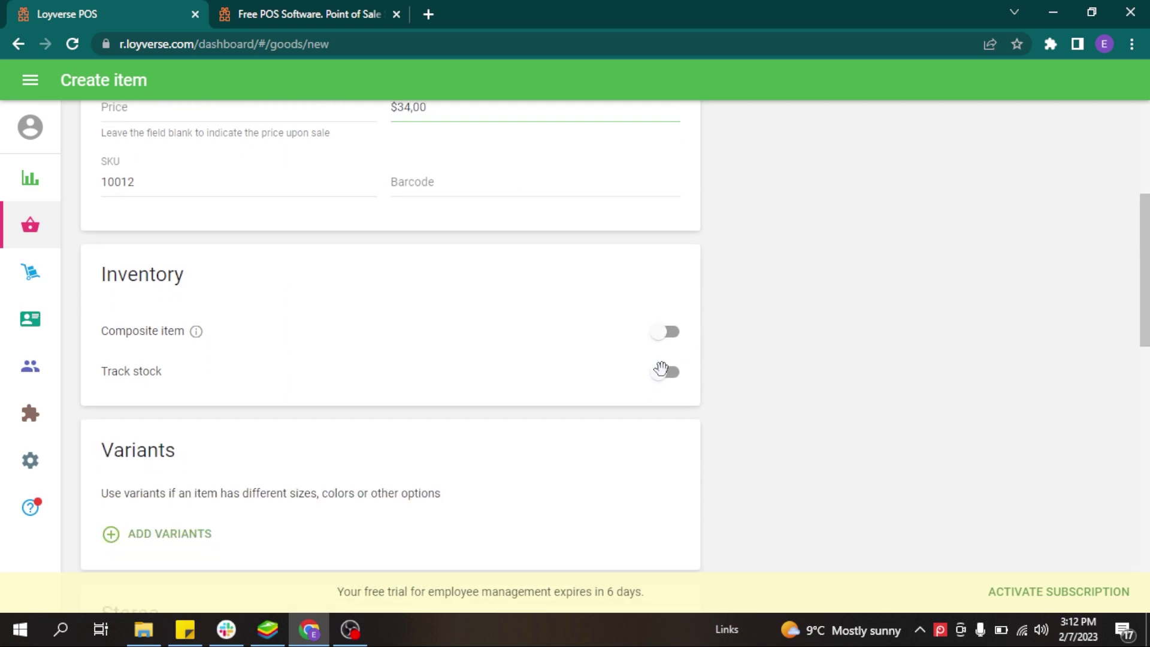
drag(1147, 258, 1147, 389)
click(569, 341)
text(45)
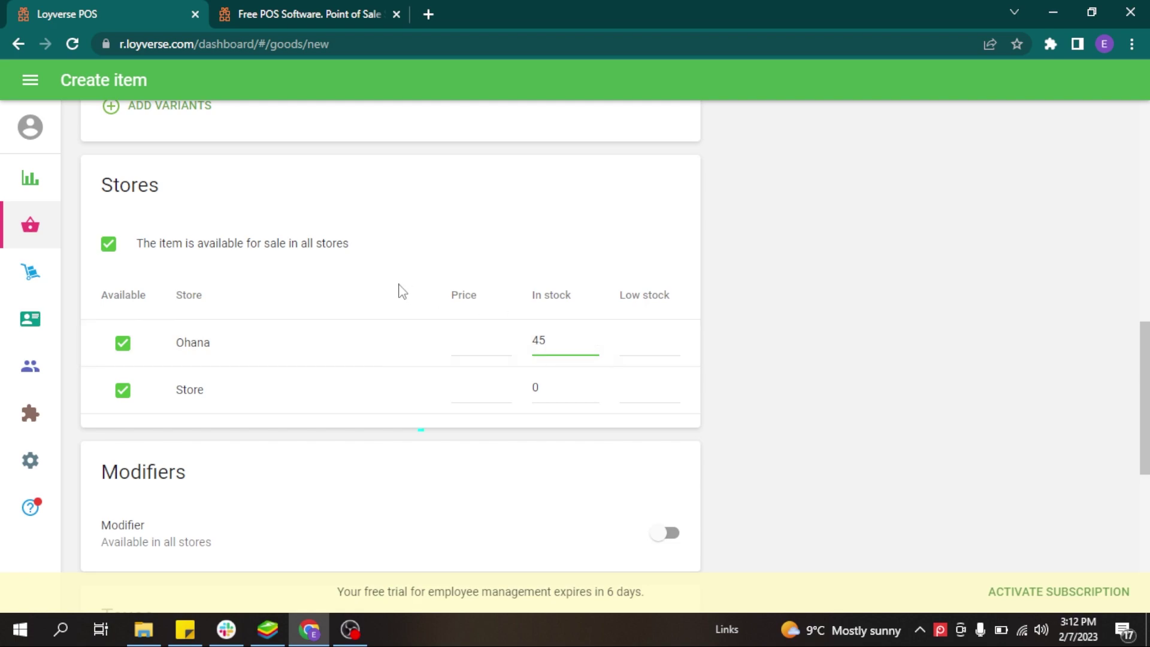
Step: Set Shampoo to be sold by weight/volume and enter a low stock level of 5 for the Ohana store
scroll(398, 290, up, 10)
click(254, 349)
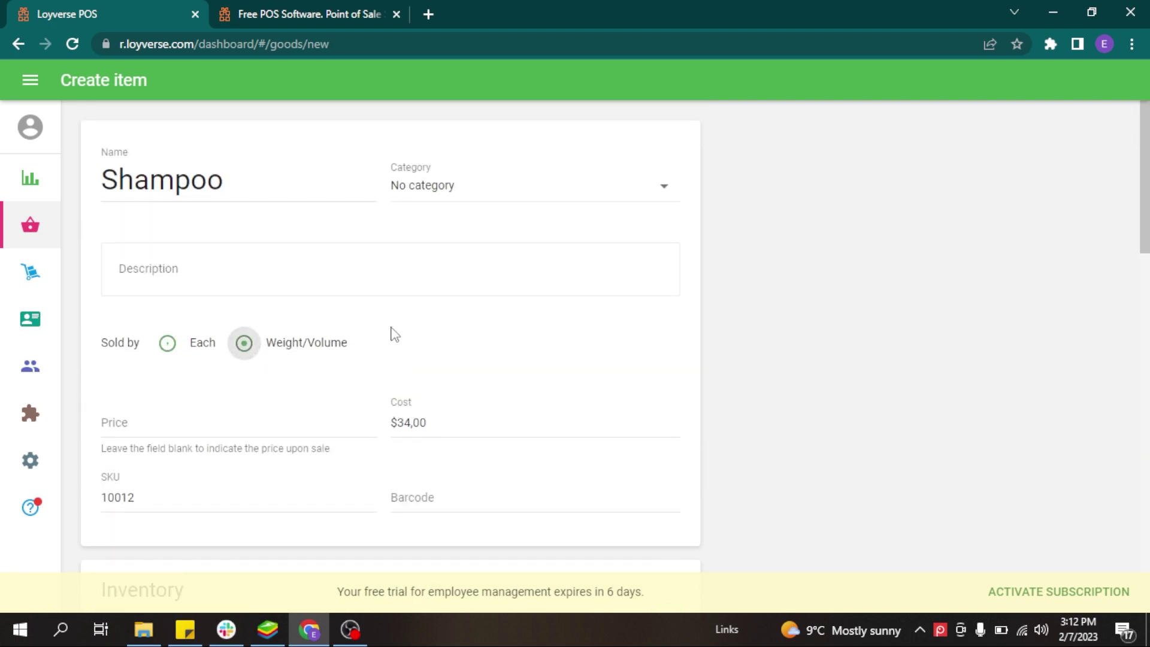
drag(1146, 228, 1146, 481)
click(640, 237)
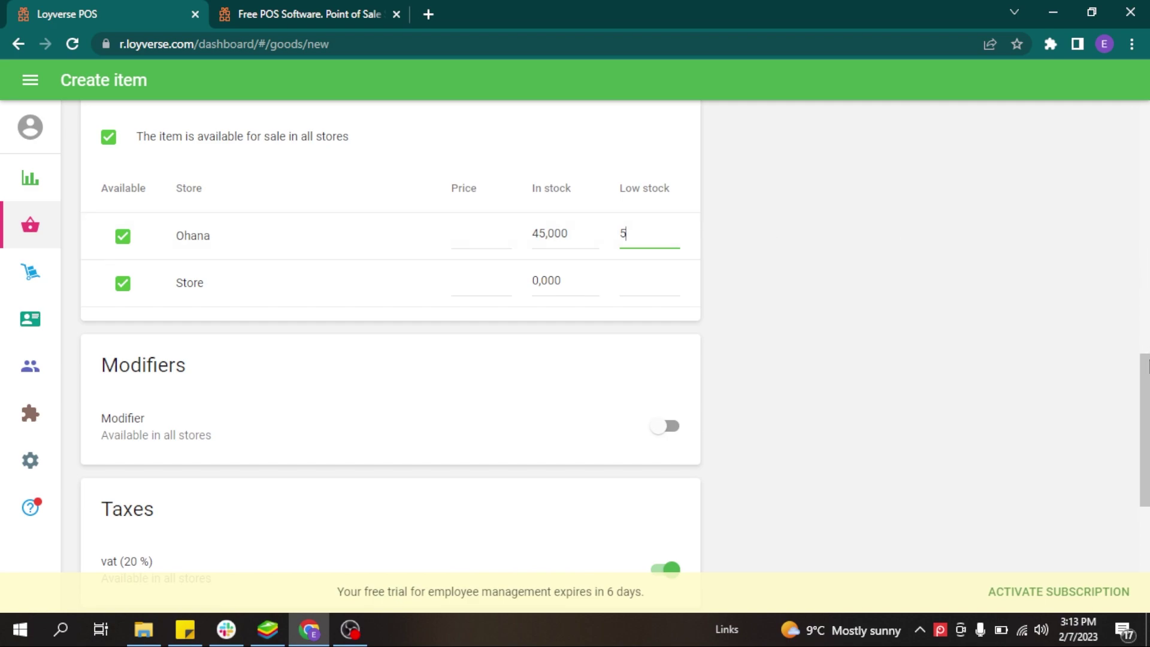
Step: Make the Shampoo item unavailable for sale in all stores and save it
scroll(419, 251, up, 2)
click(109, 246)
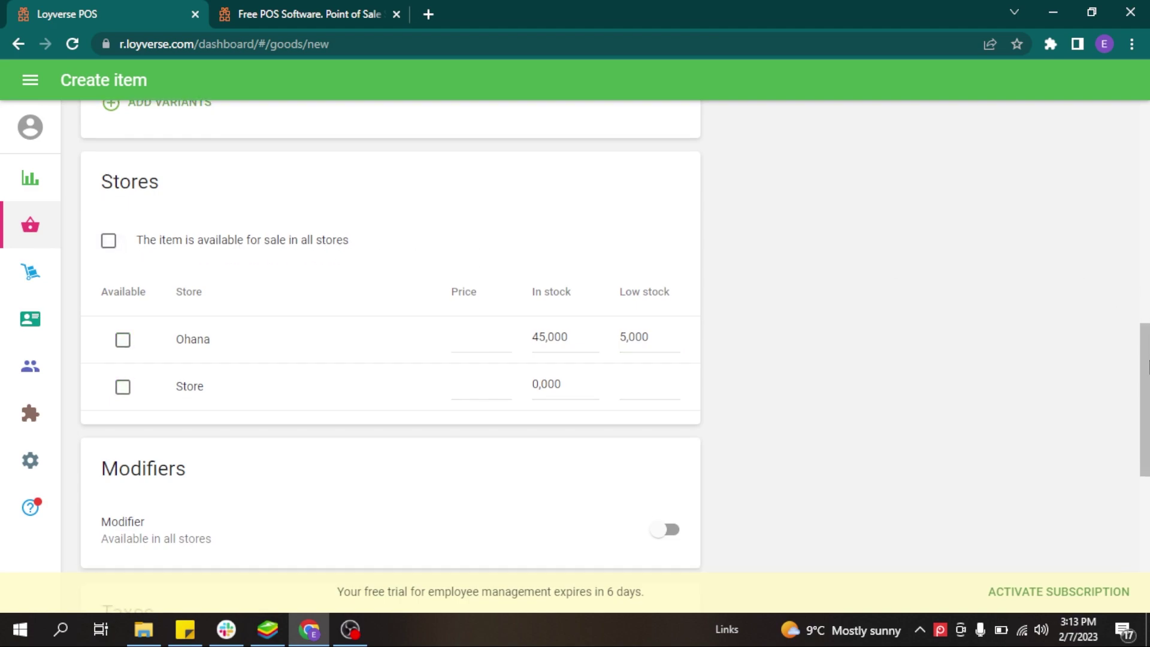
drag(1147, 362, 1148, 502)
click(691, 544)
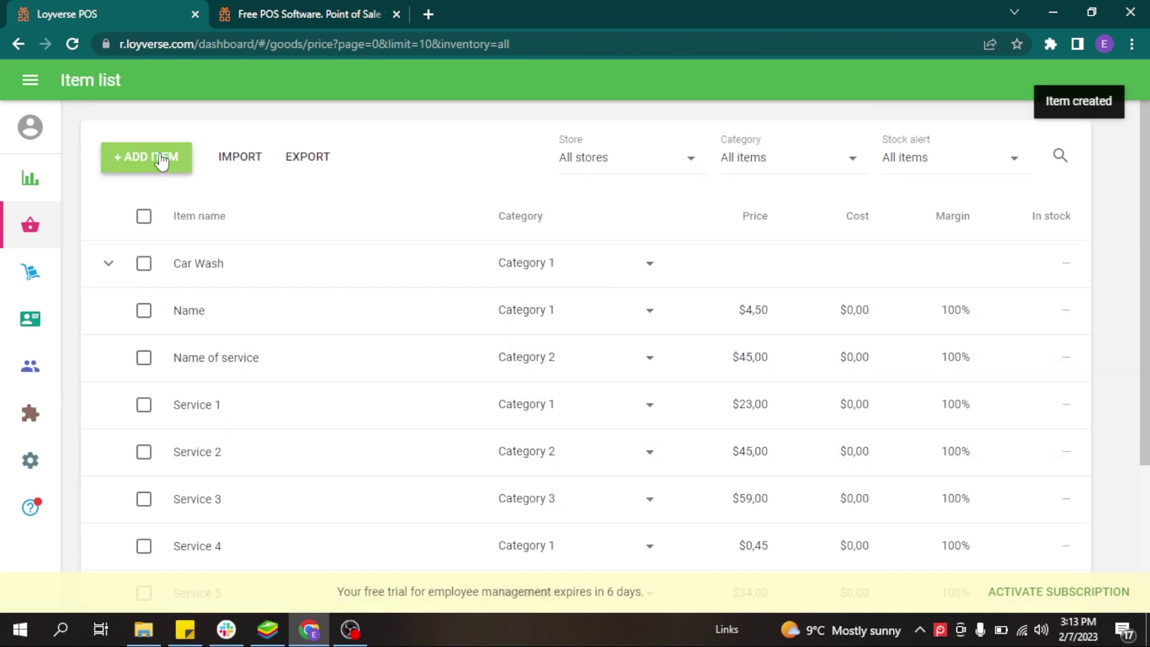
Step: Start a new item named Conditioner, sold by weight/volume, with a cost of 25
click(162, 161)
text(Condi)
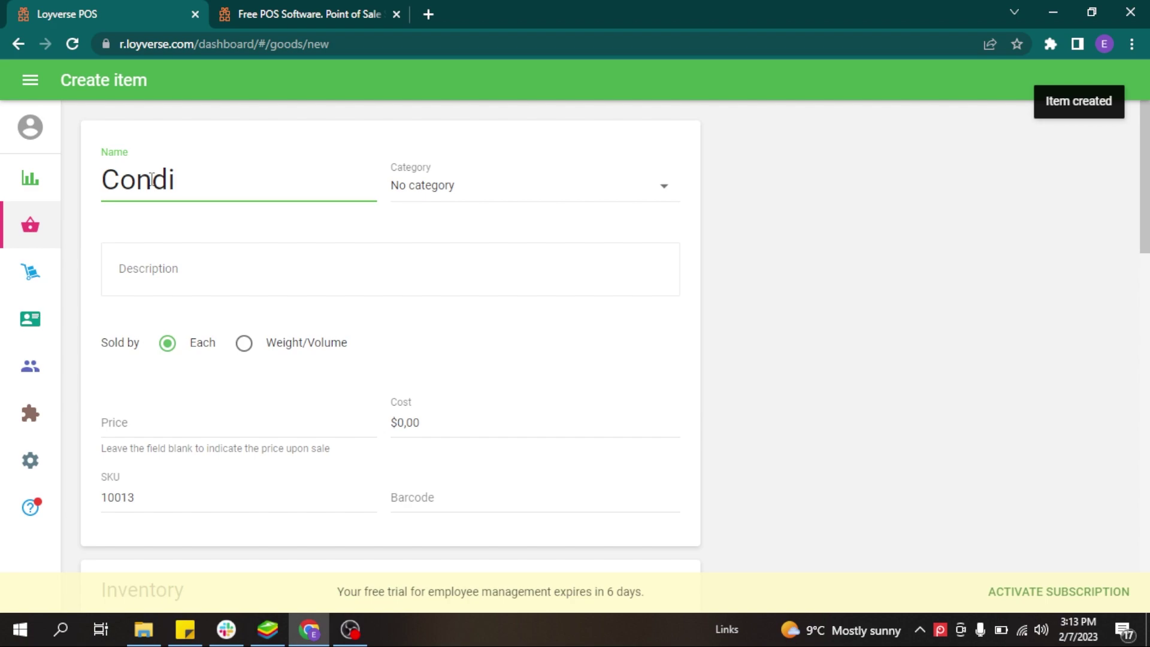
text(tioner)
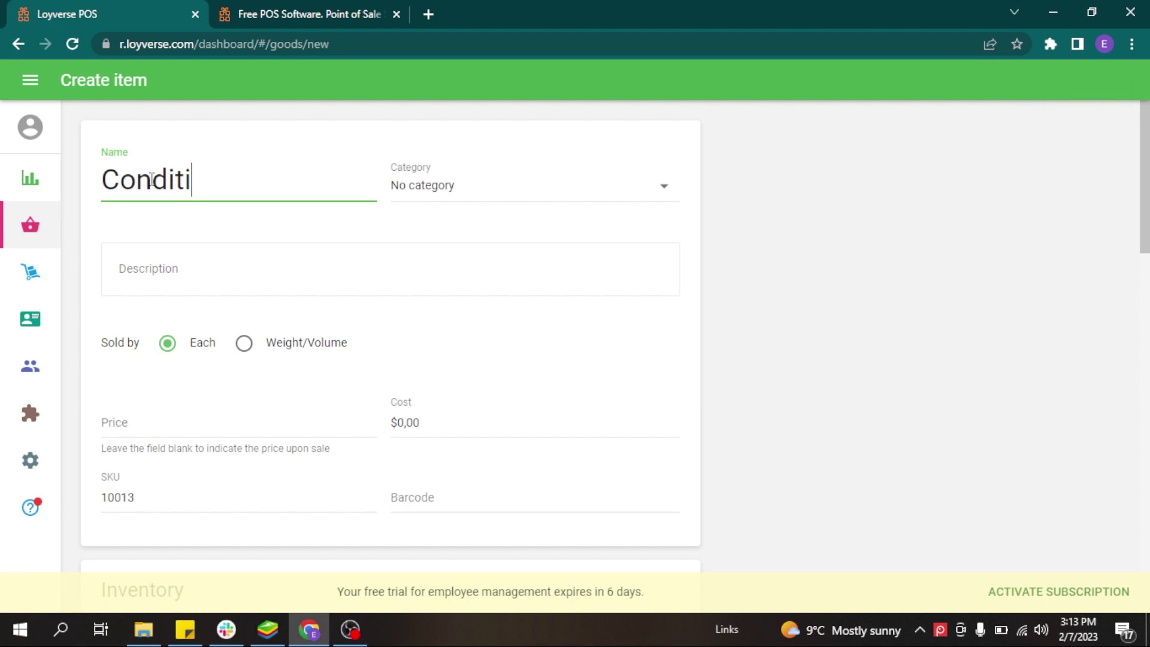
click(243, 345)
double_click(406, 424)
text(15)
Step: Turn on stock tracking for Conditioner and make it unavailable for sale in all stores
scroll(687, 181, down, 8)
click(664, 144)
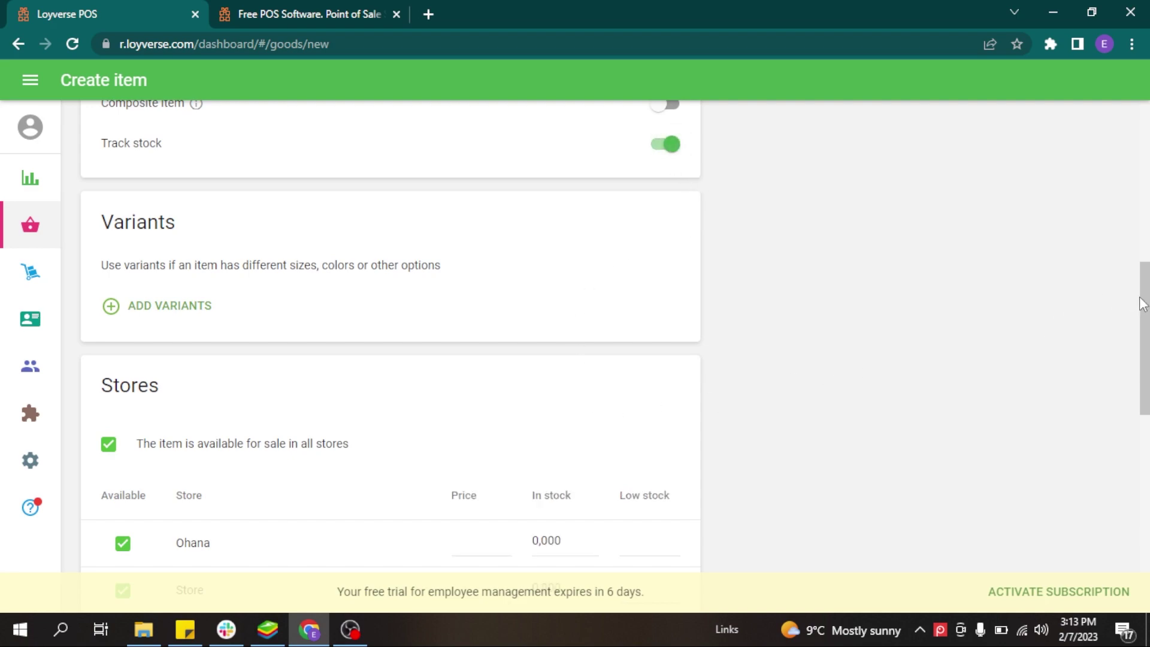
scroll(1140, 304, down, 3)
click(108, 252)
Step: Set Conditioner's in-stock quantity to 45 for Ohana and 67 for Store, with low stock of 4 in both, and save the item
click(536, 349)
text(45)
click(536, 396)
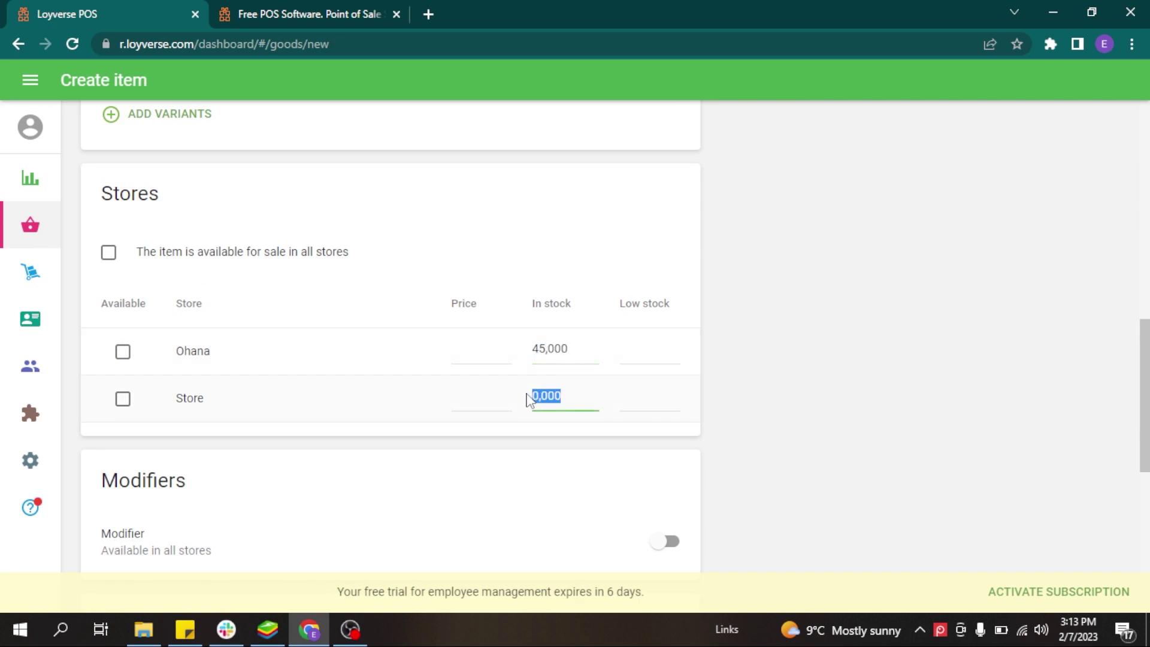
text(67)
click(633, 354)
text(4)
click(674, 399)
text(4)
scroll(1055, 377, down, 7)
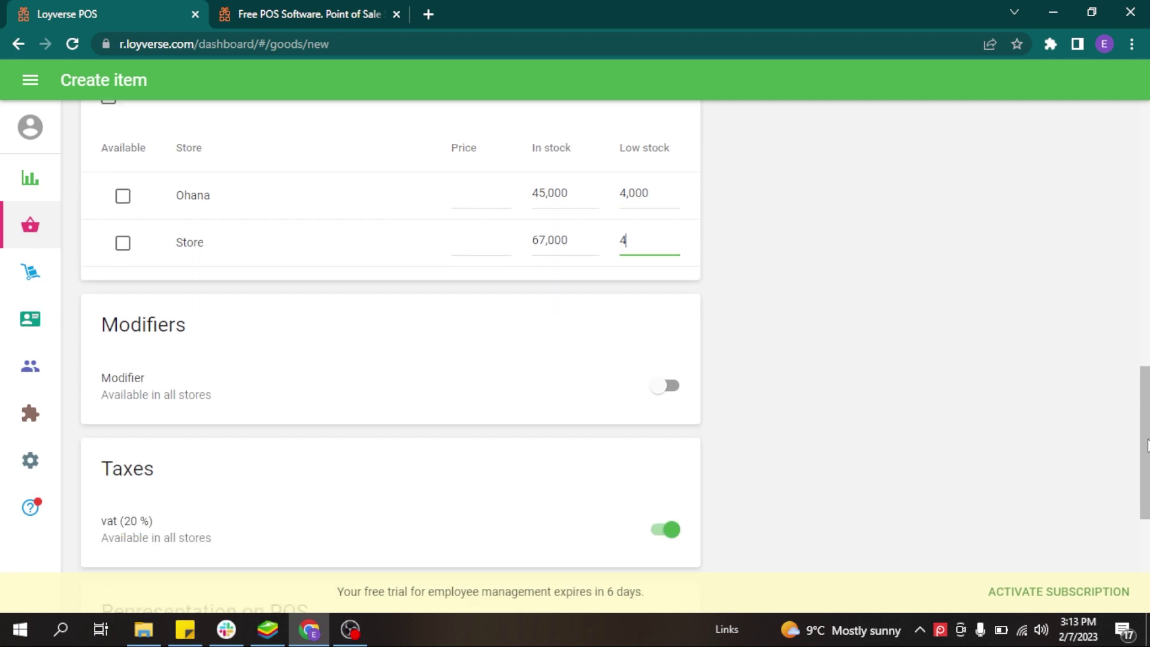
scroll(749, 530, down, 1)
click(653, 544)
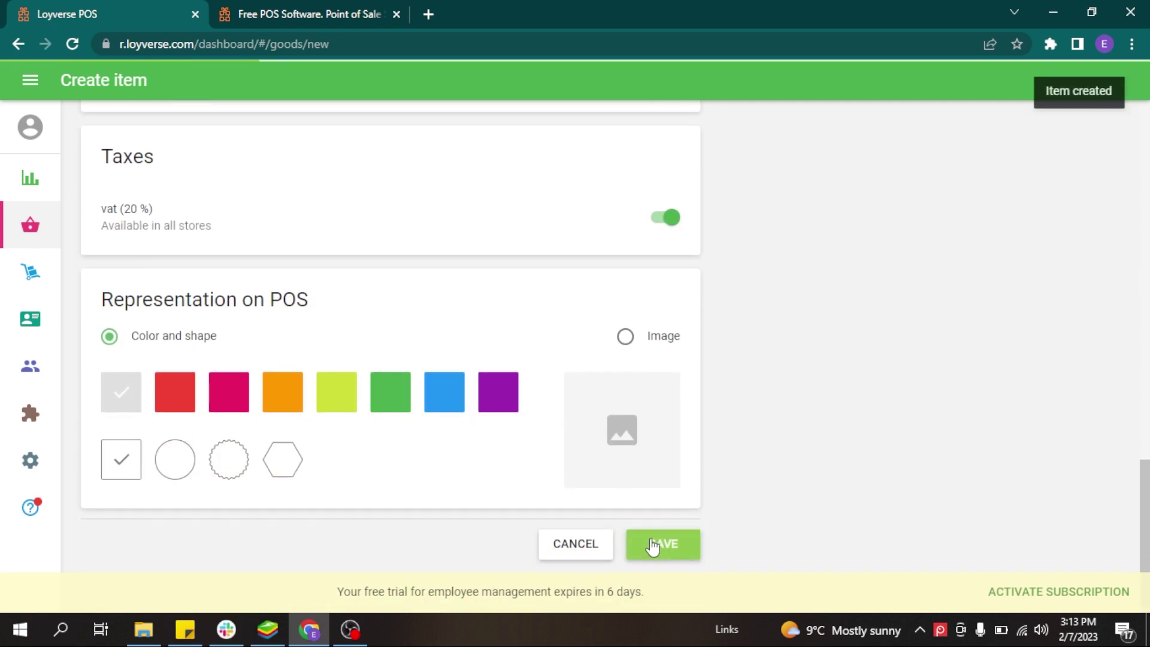
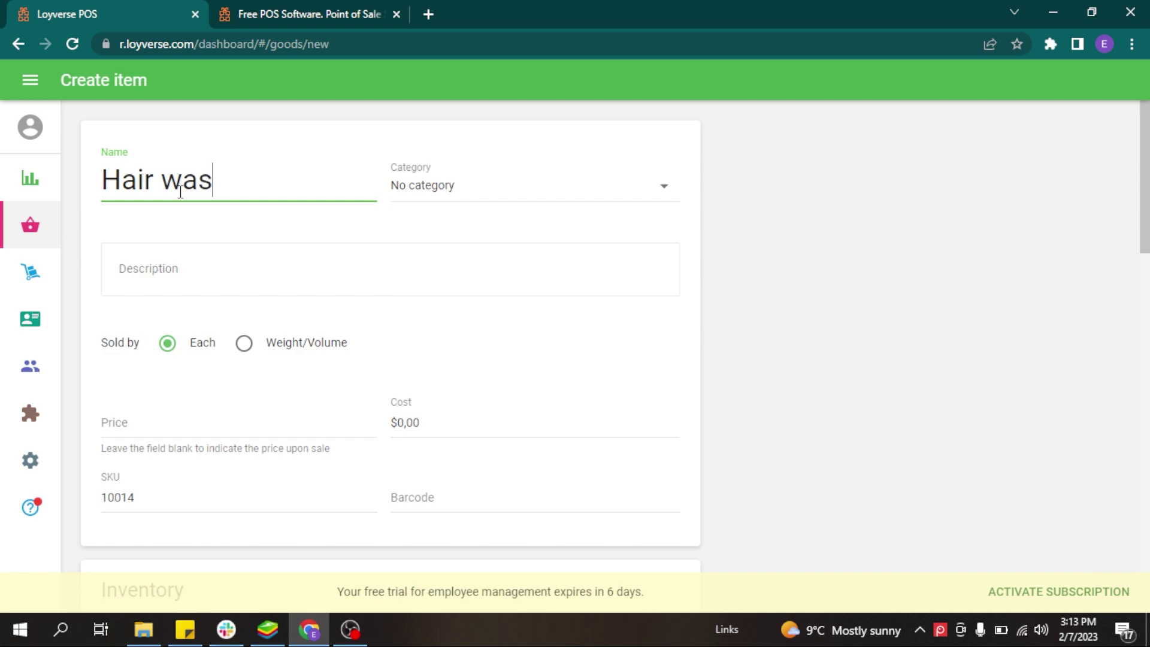
Step: Name the new item Hair wash and assign it to Category 3
text(h)
click(439, 200)
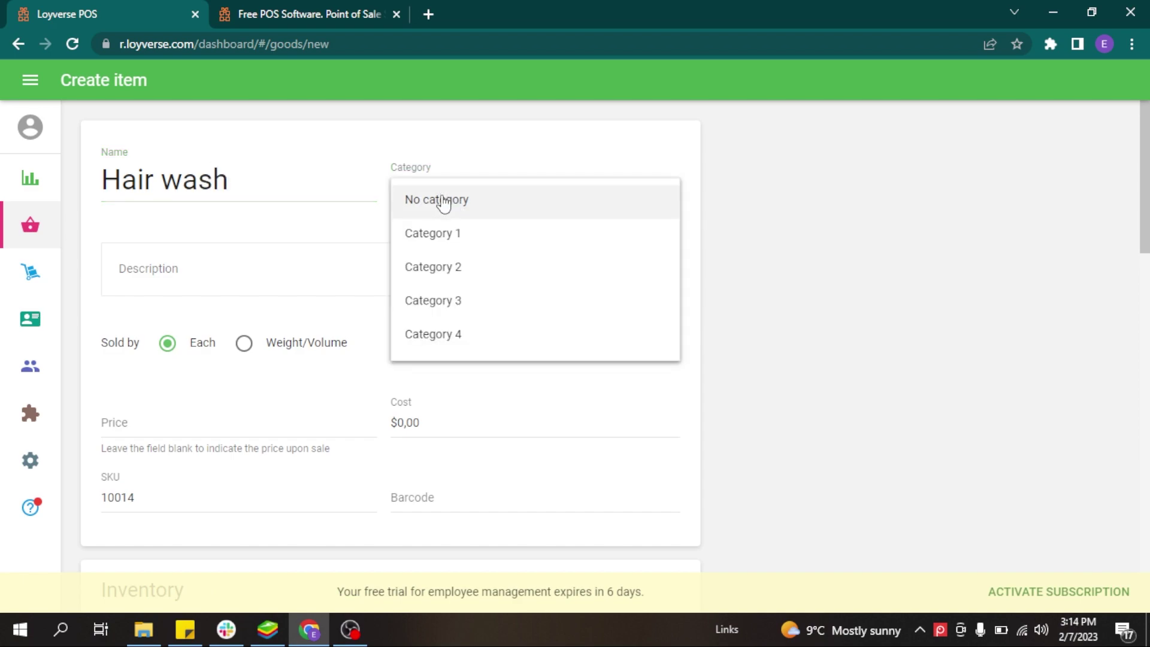
click(437, 299)
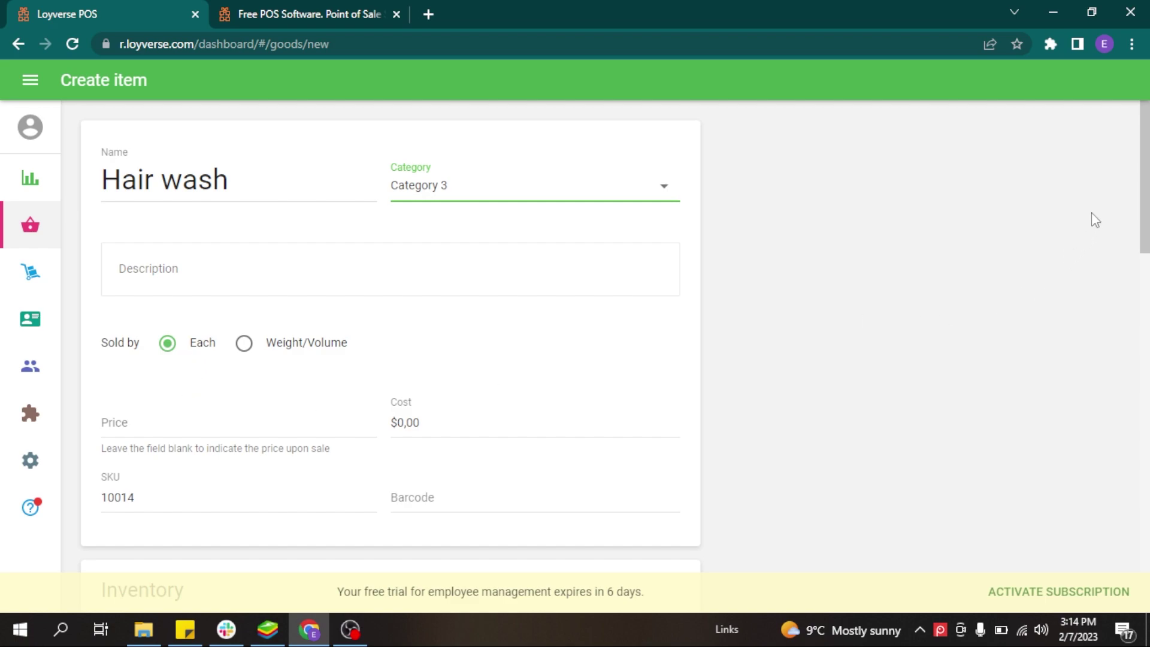
Step: Make Hair wash a composite item and add Shampoo as a component with a quantity of 0,005
scroll(1141, 207, down, 5)
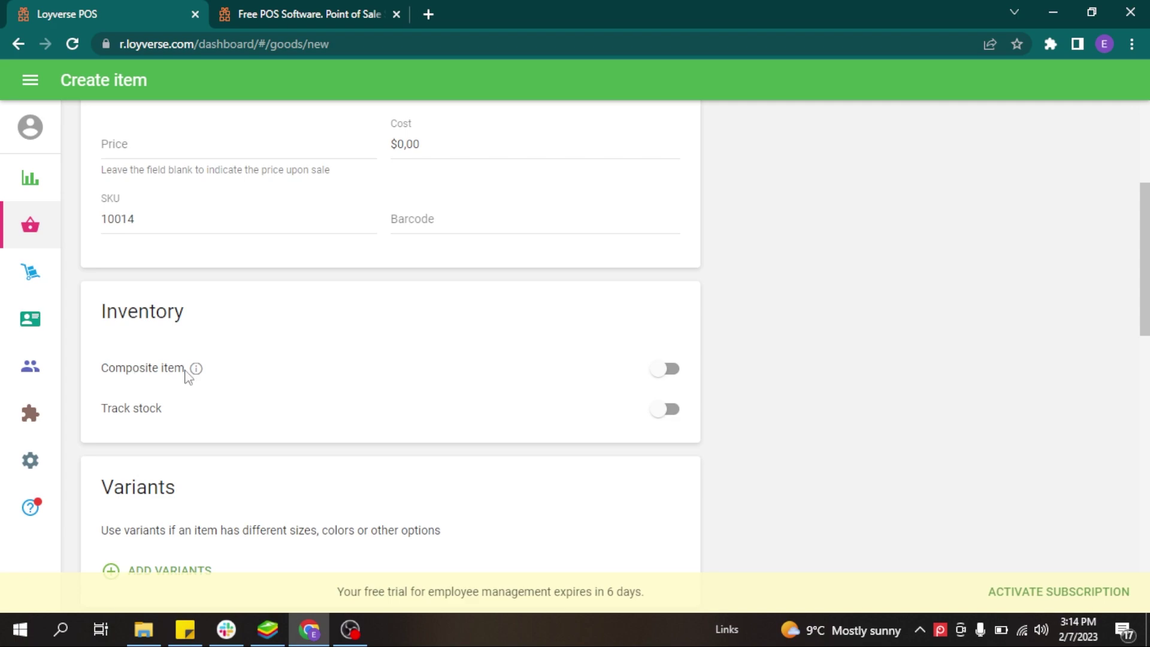
click(654, 376)
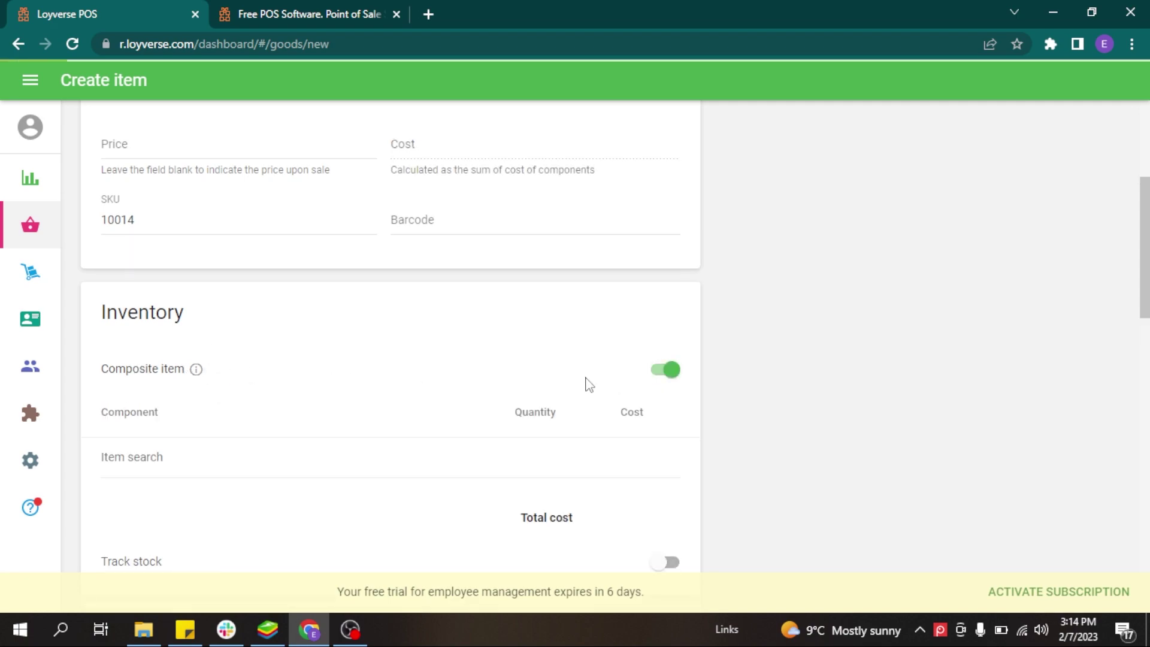
click(190, 462)
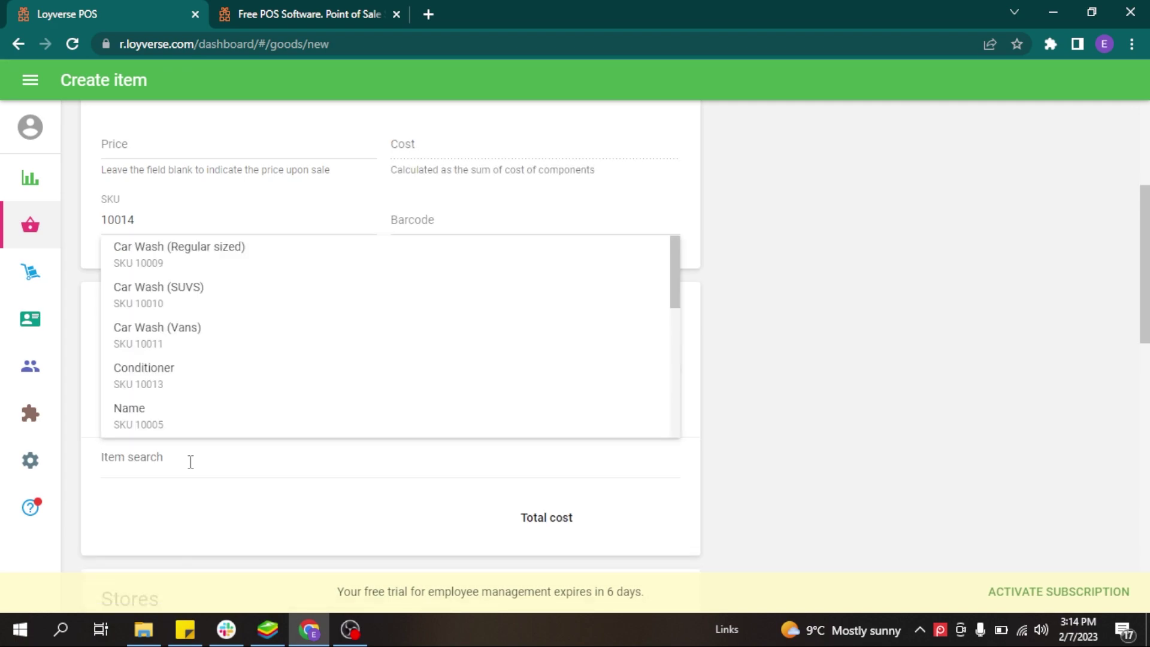
text(sh)
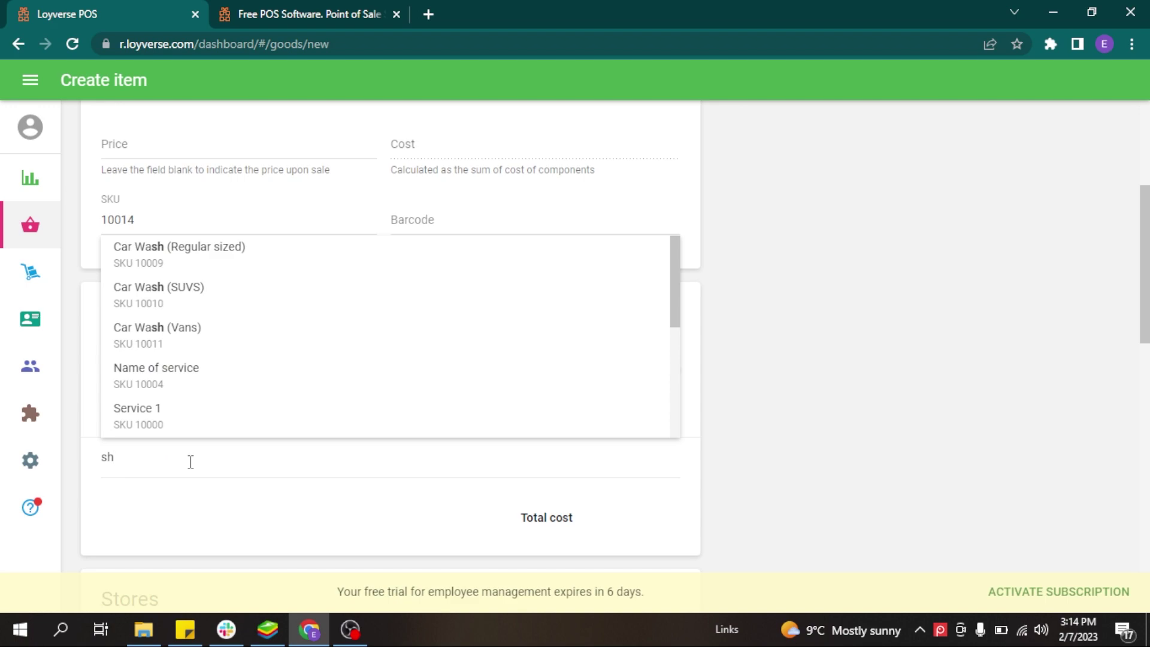
text(a)
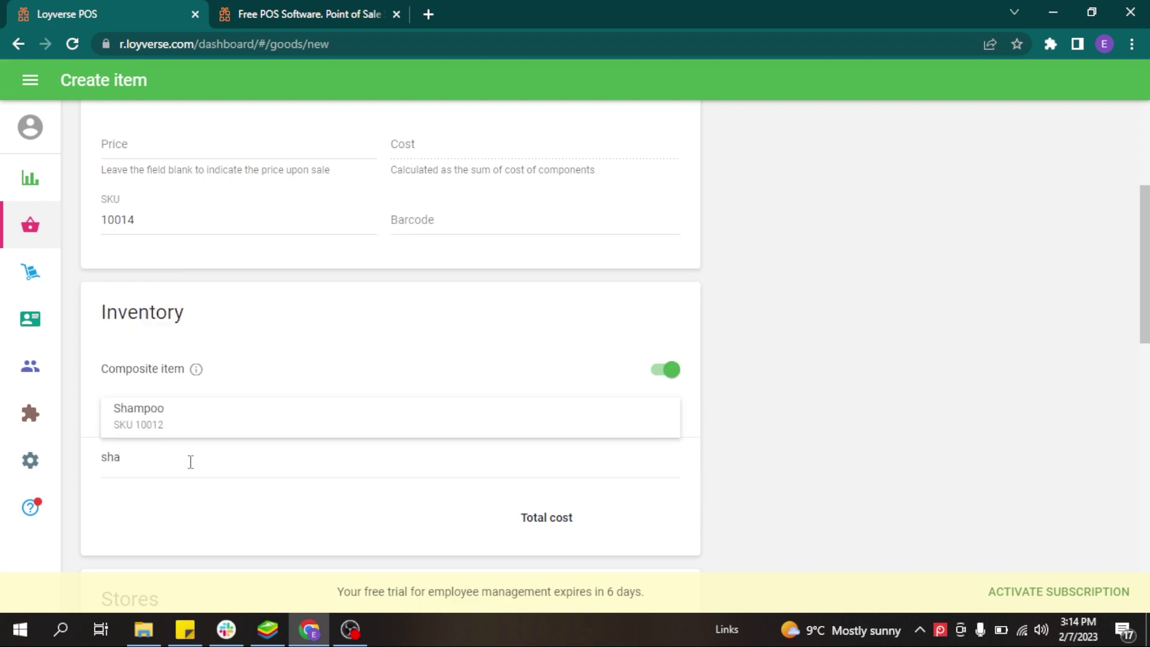
click(200, 430)
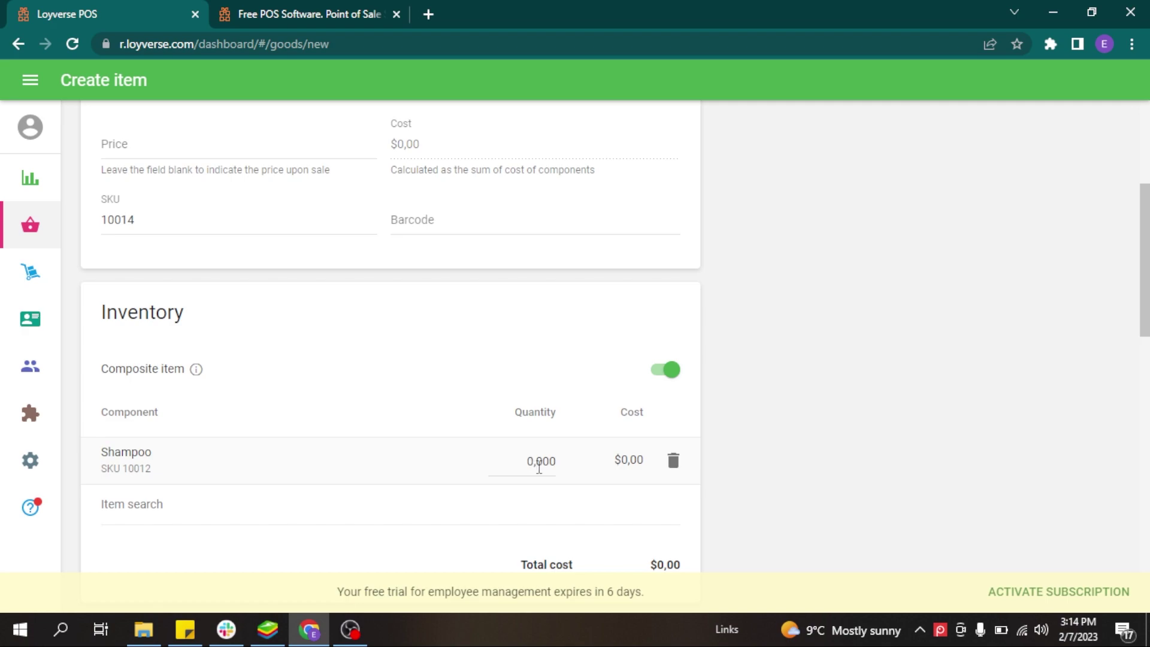
drag(539, 463, 570, 473)
text(005)
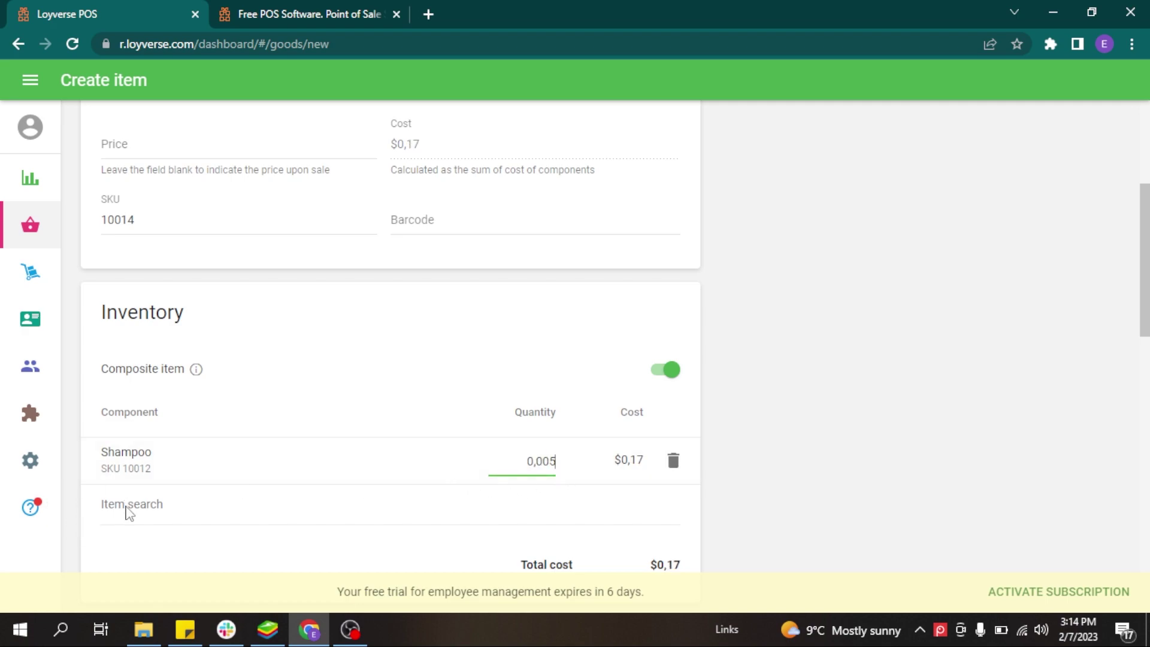
Step: Add Conditioner as a second component of Hair wash with a quantity of 0,005
click(127, 506)
text(con)
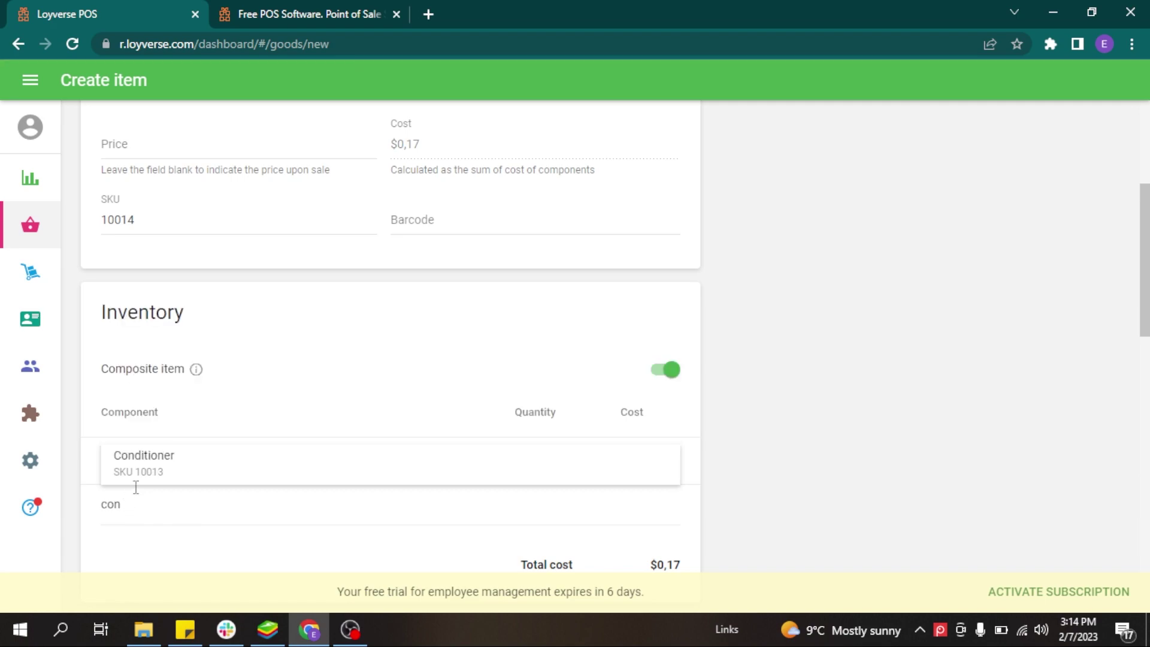
click(180, 477)
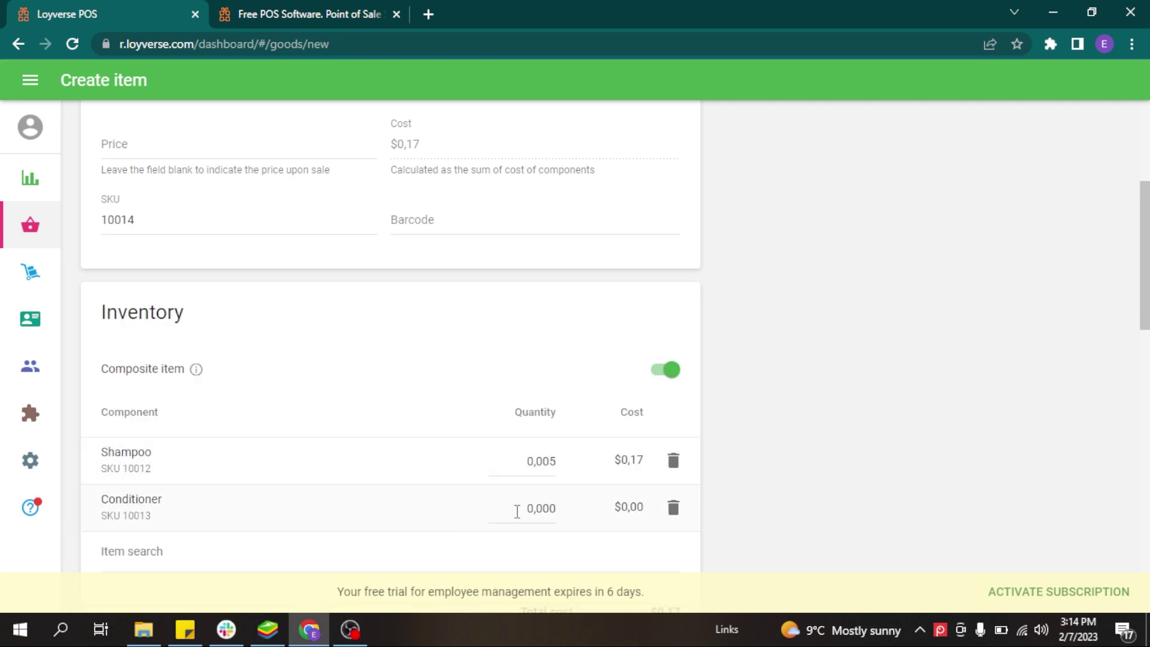
drag(541, 510, 587, 510)
text(005)
click(737, 444)
Step: Set the Hair wash price to $7 and save the item
scroll(485, 365, up, 5)
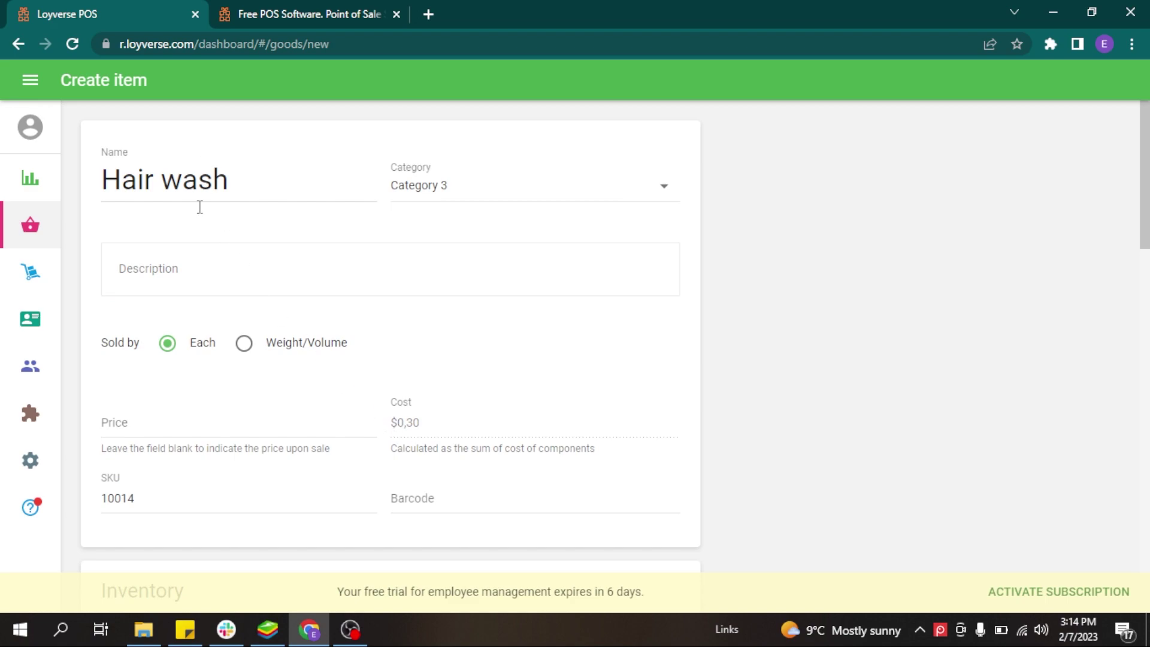
click(162, 413)
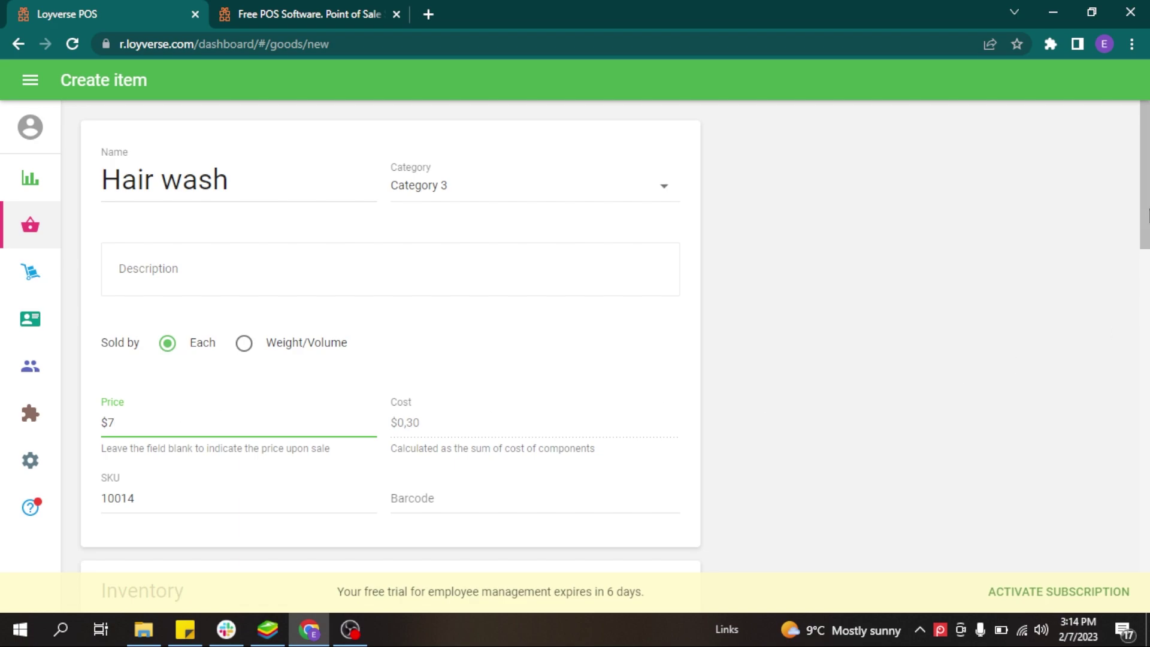
scroll(1148, 214, down, 2)
scroll(1147, 211, up, 2)
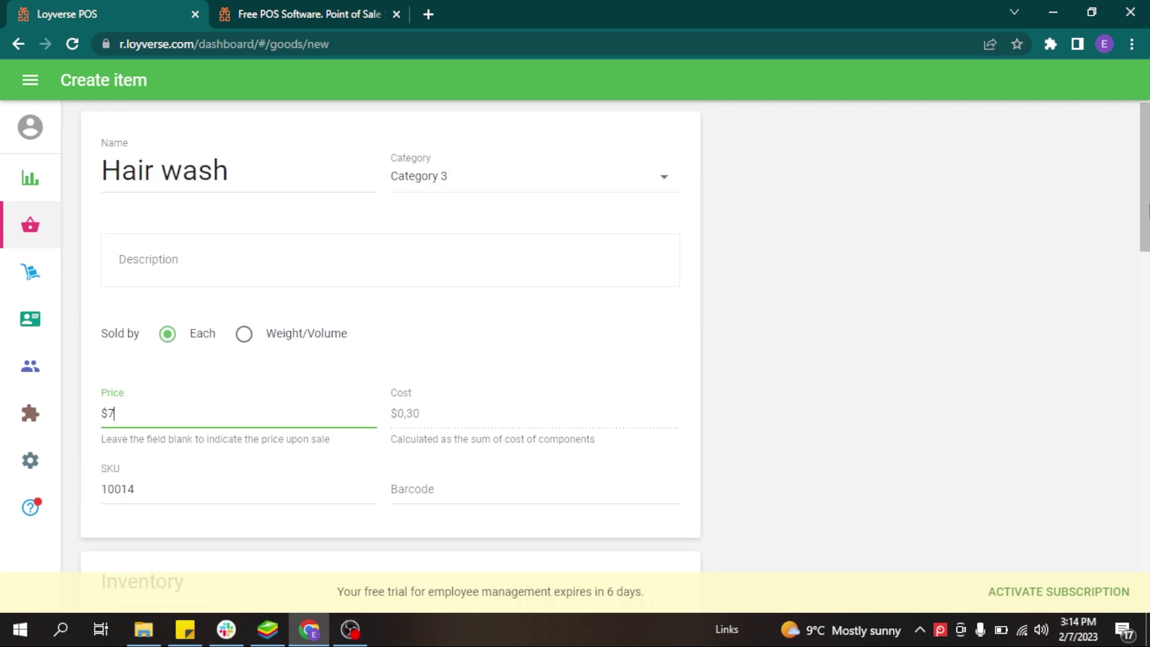
drag(1148, 210, 1147, 303)
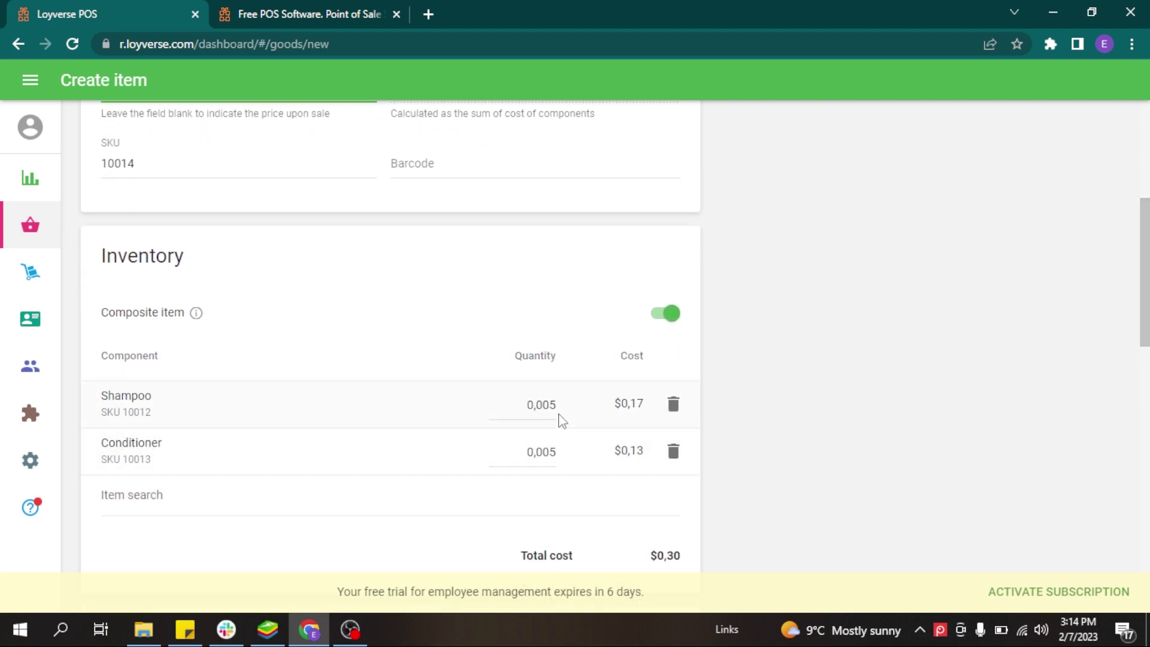
drag(1148, 324, 1147, 537)
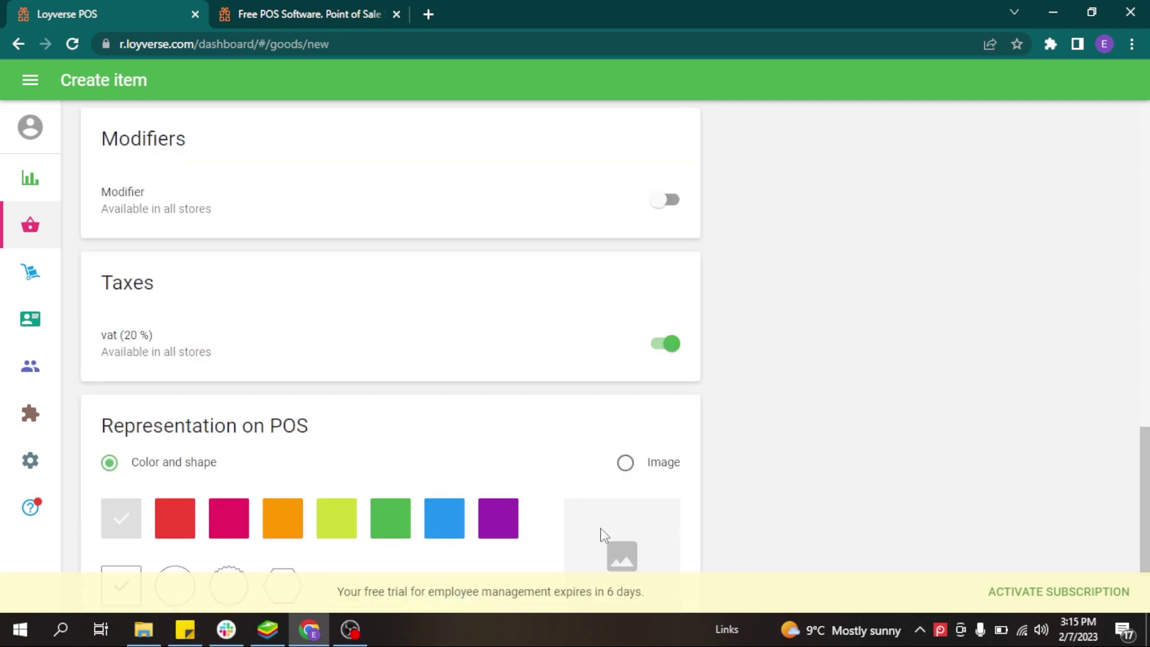
scroll(604, 535, down, 2)
click(644, 546)
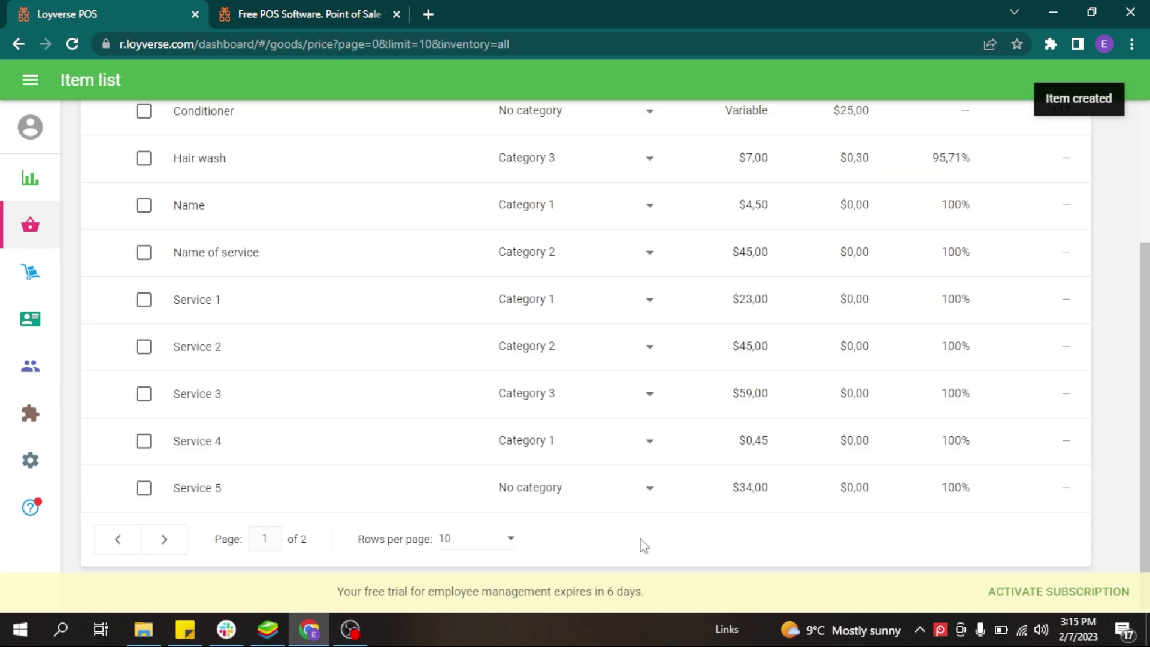
Step: Switch to the POS app in BlueStacks, search for "hair" and add Hair wash to the ticket
scroll(639, 542, up, 4)
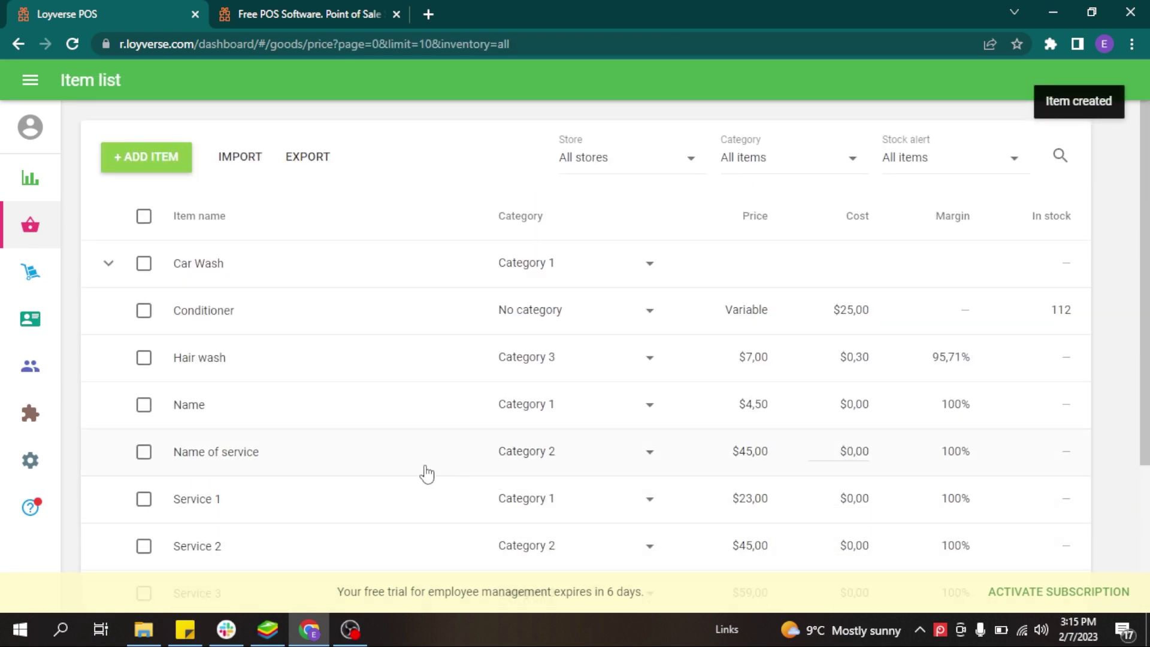
click(267, 629)
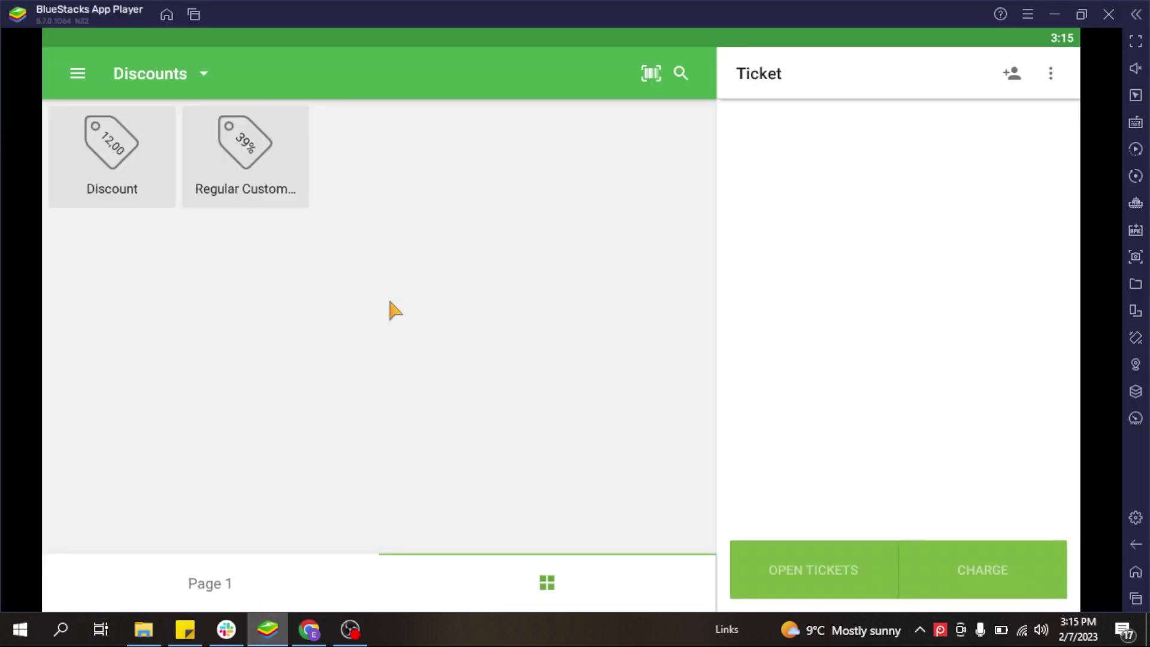
click(681, 73)
key(BackSpace)
key(BackSpace)
key(BackSpace)
text(hair)
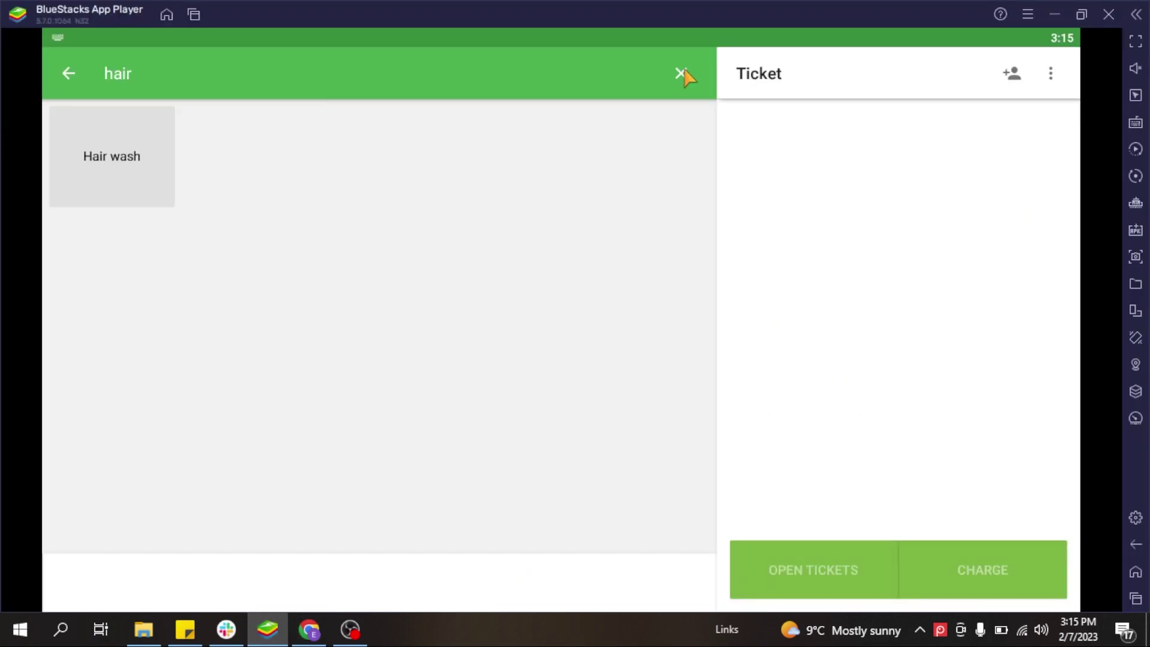
click(139, 161)
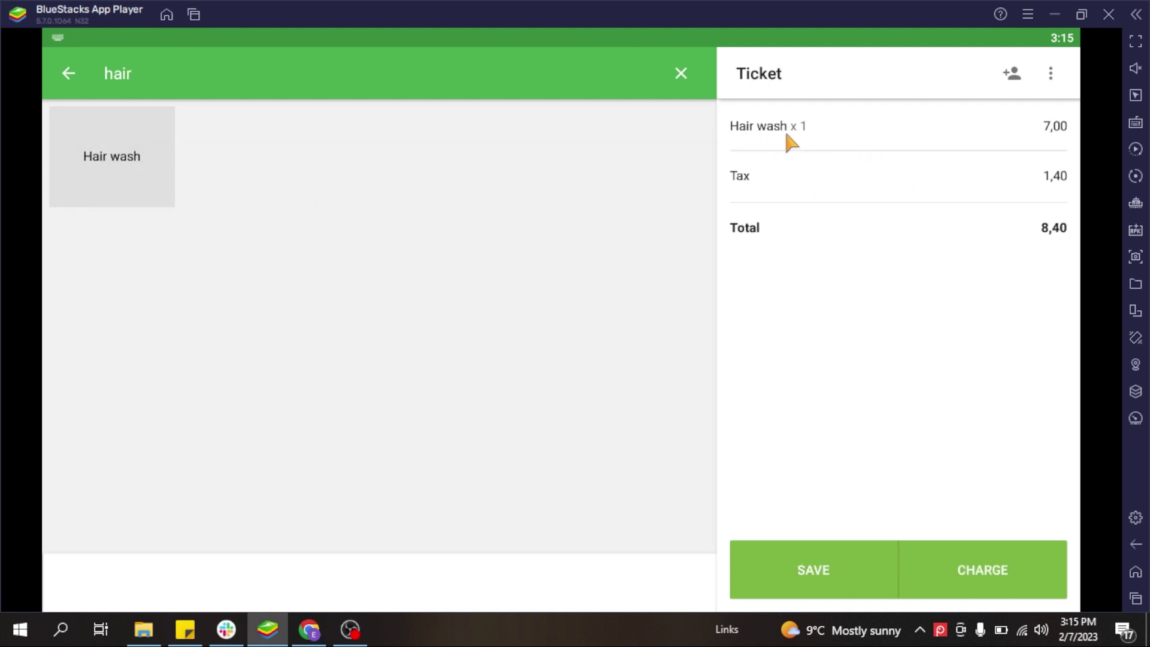
Step: Charge the Hair wash ticket and start a new sale
click(961, 565)
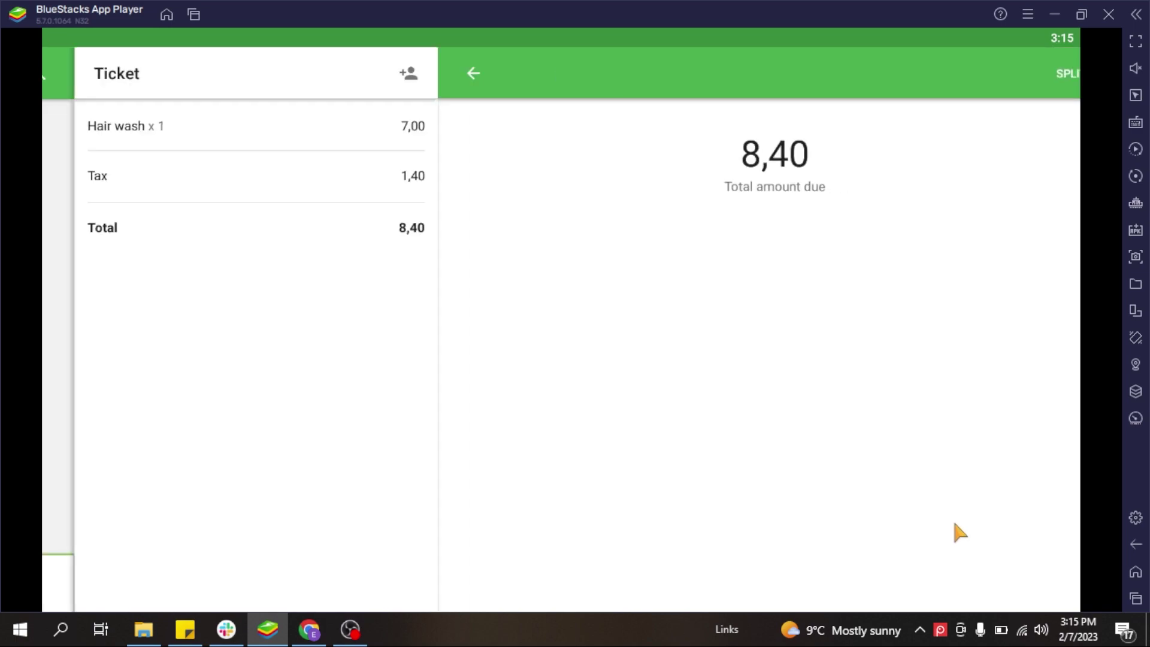
click(967, 311)
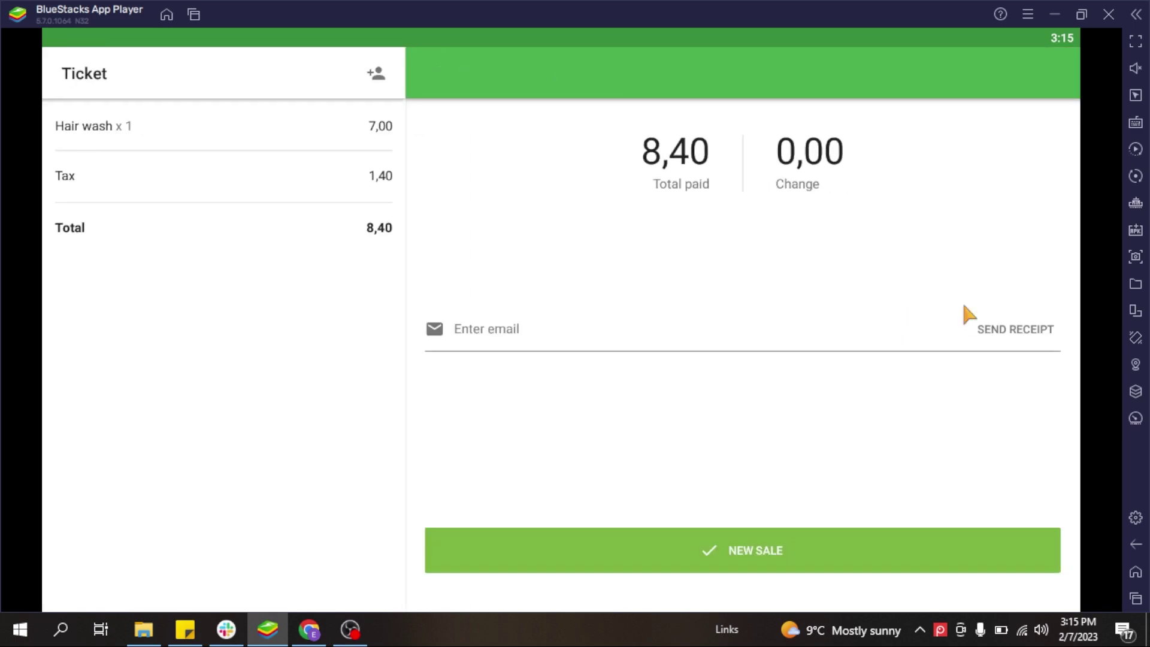
click(782, 572)
Step: Switch back to the back office in Chrome and download the template file for importing items
click(309, 627)
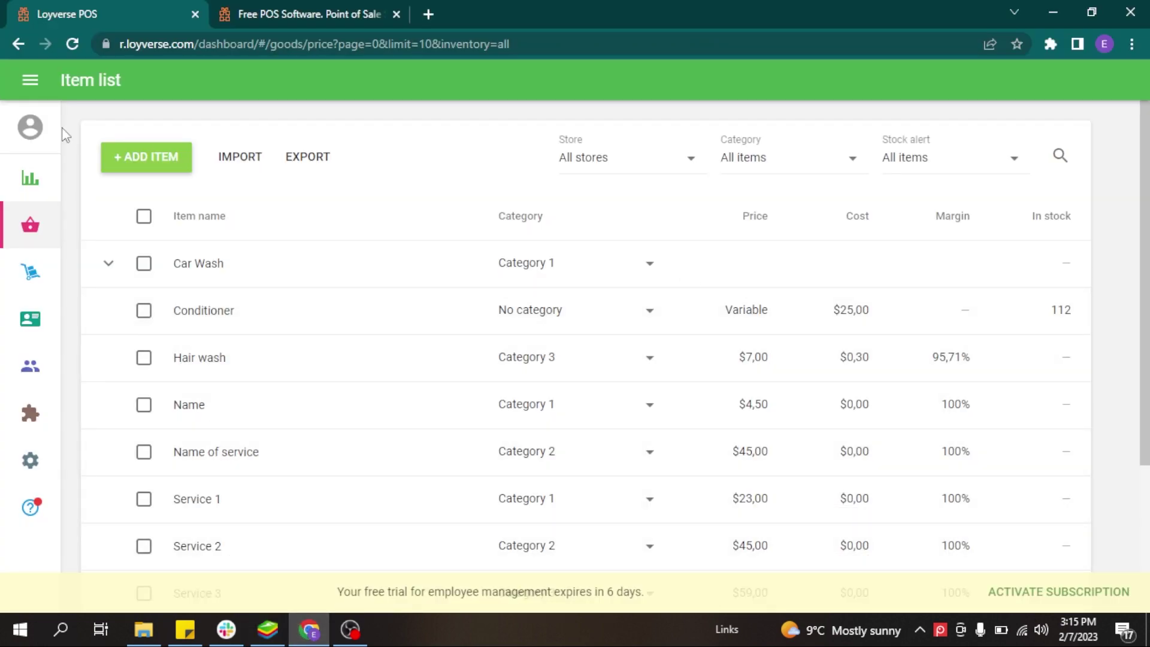
click(69, 39)
click(240, 165)
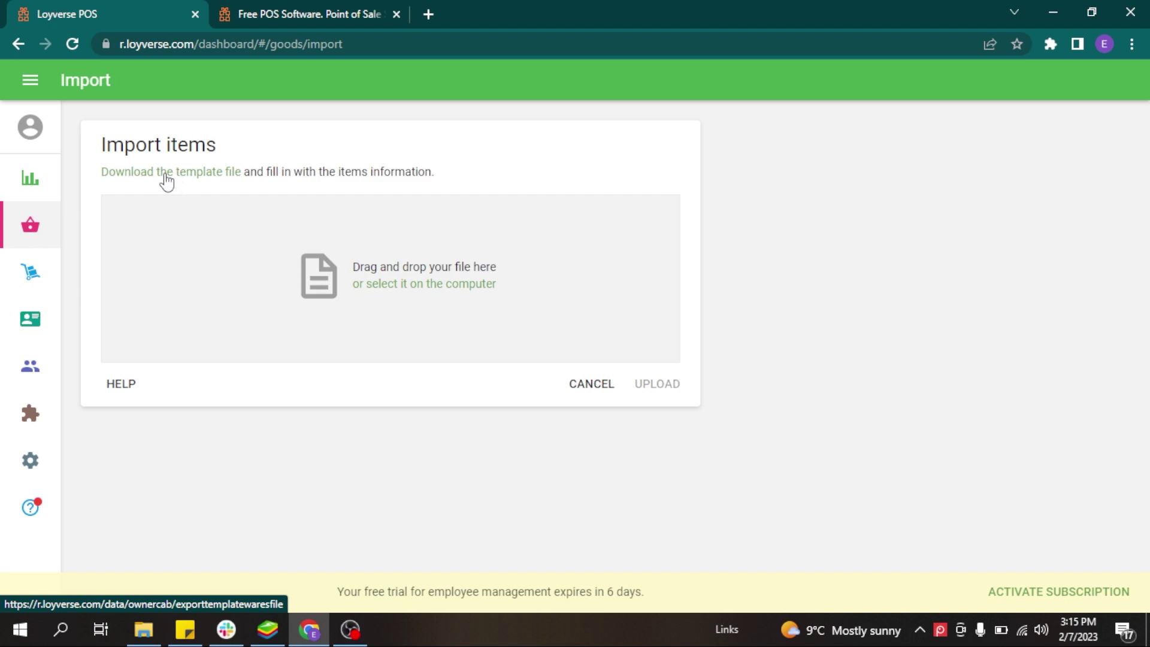
click(196, 175)
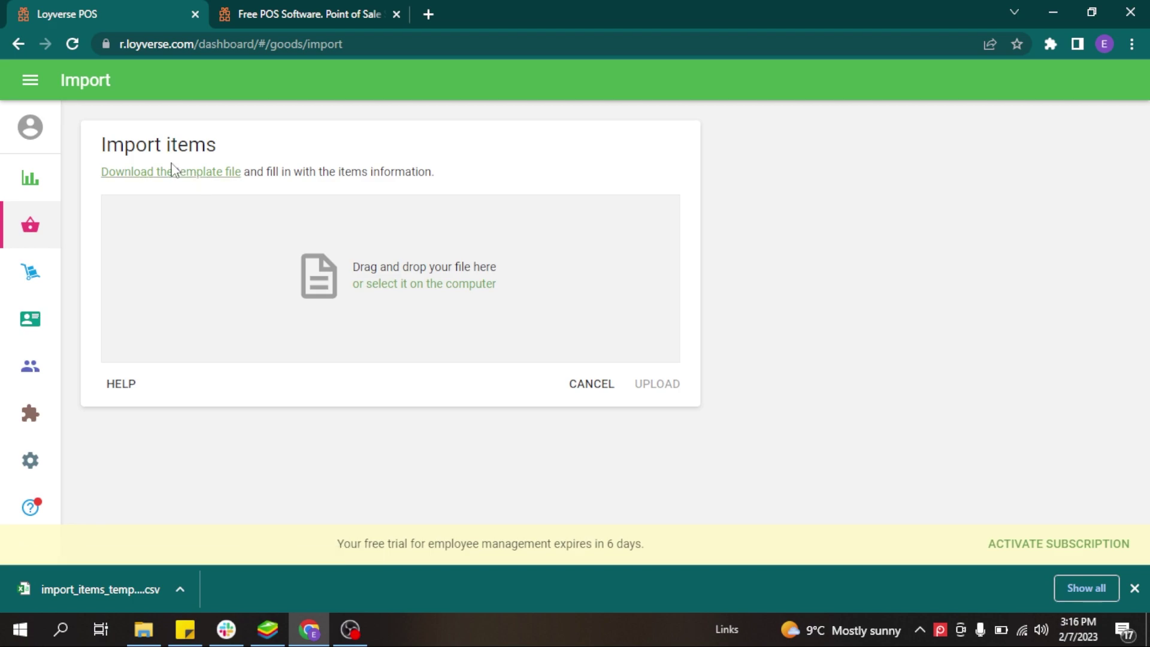
Step: Cancel the item import, then switch to the POS app in BlueStacks and open its items section
click(588, 391)
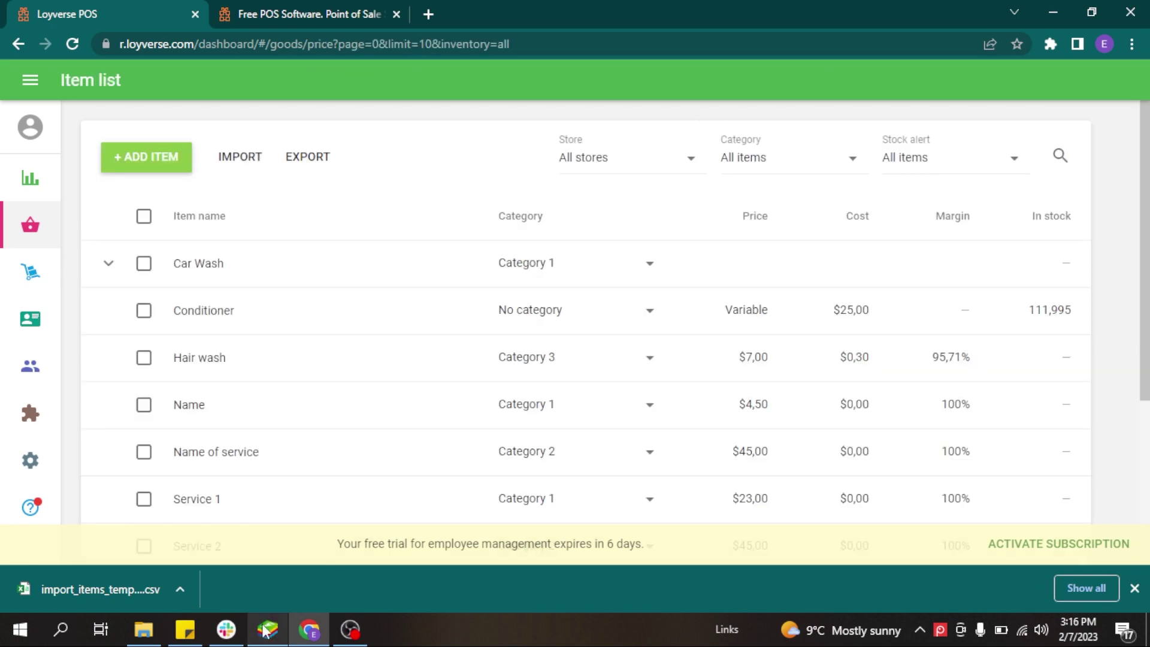
click(264, 627)
click(77, 74)
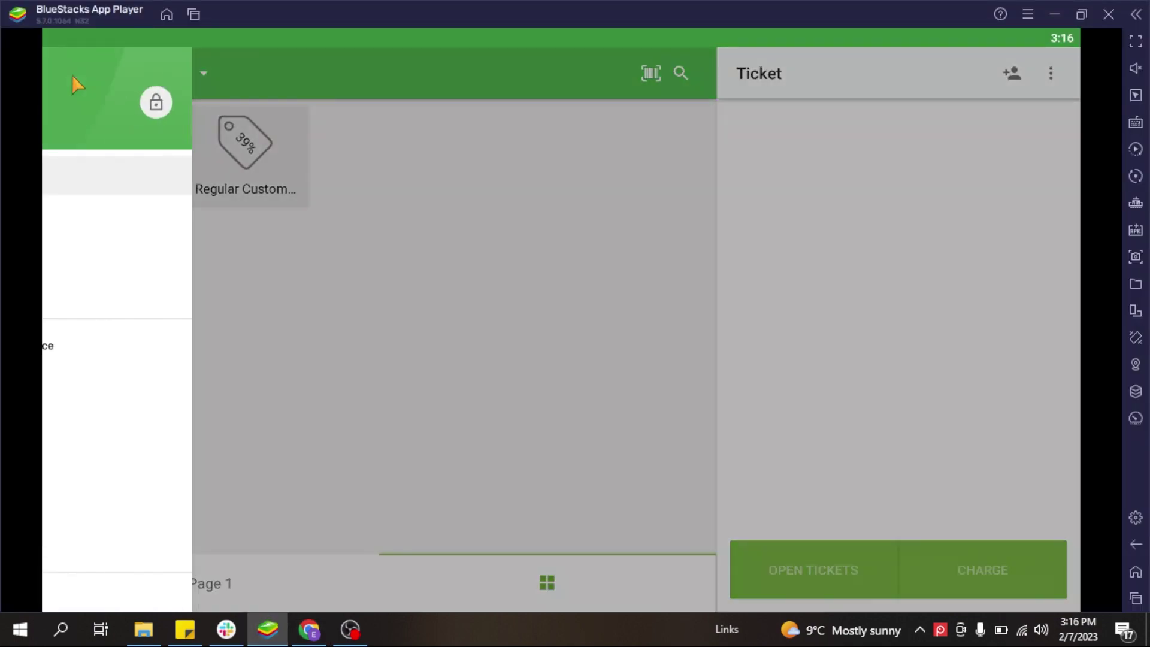
click(106, 253)
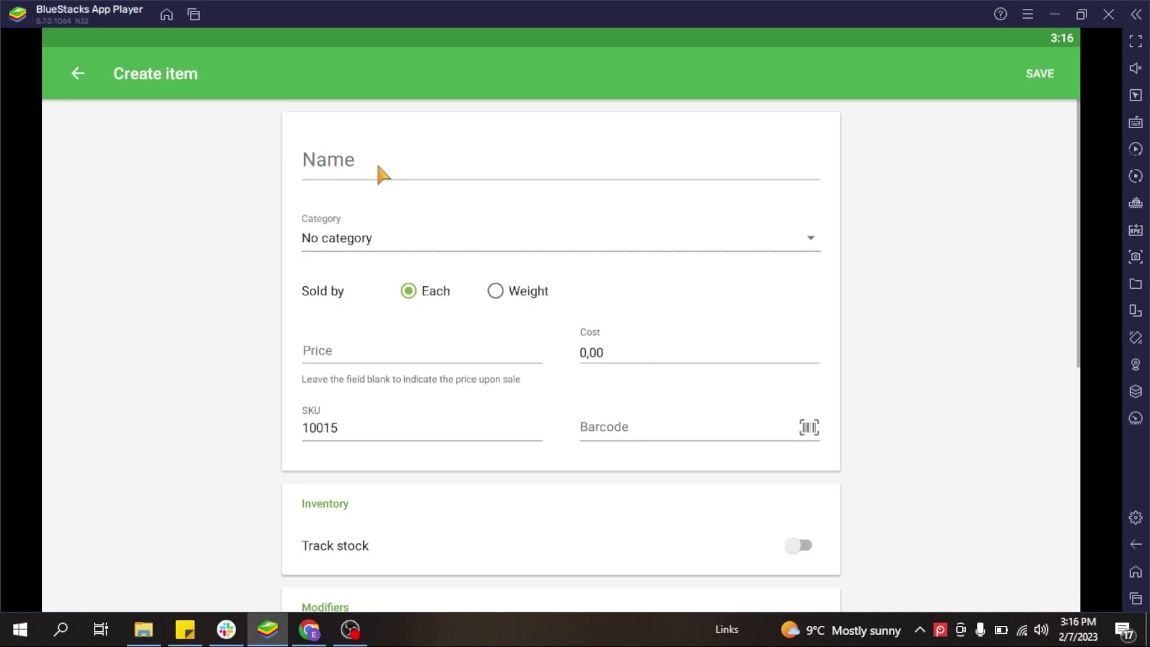
Step: Name the new item Service 8 and set its price to 34,00 and its cost to 5,00
click(378, 167)
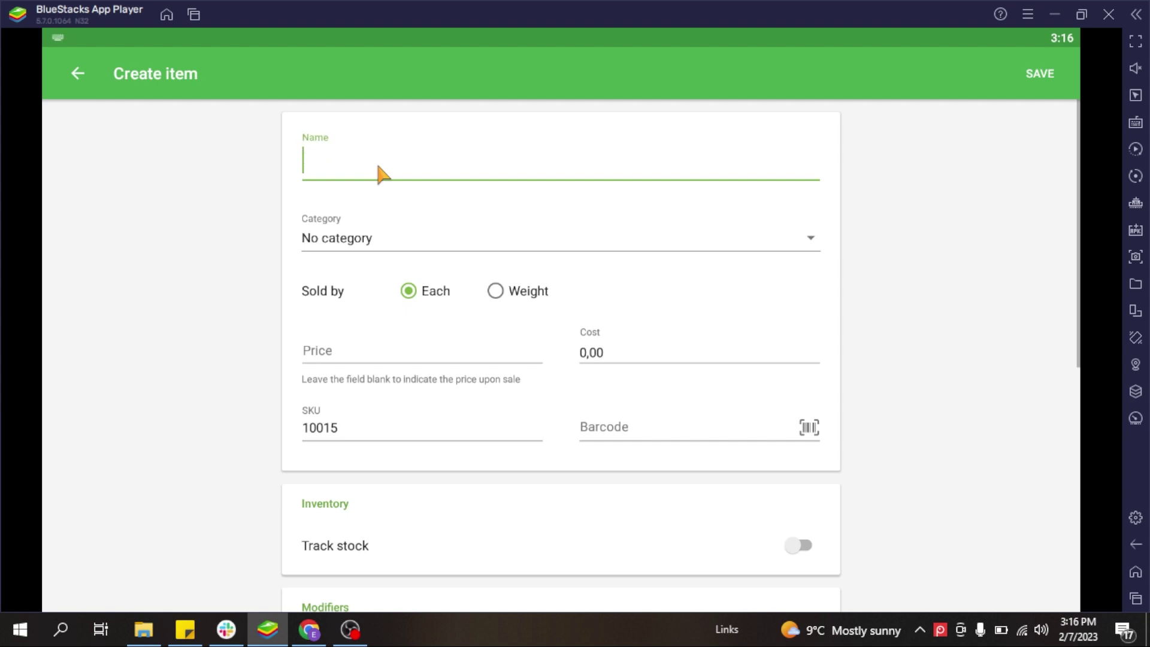
text(Service)
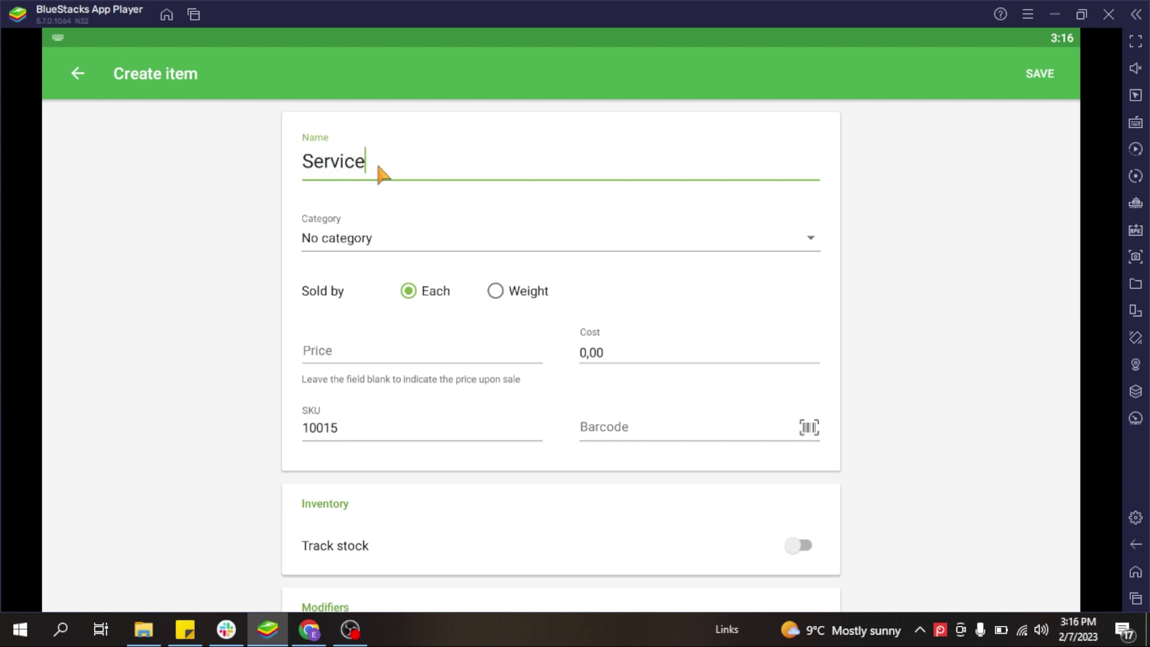
text( 7)
key(BackSpace)
text(8)
click(392, 346)
text(0,34)
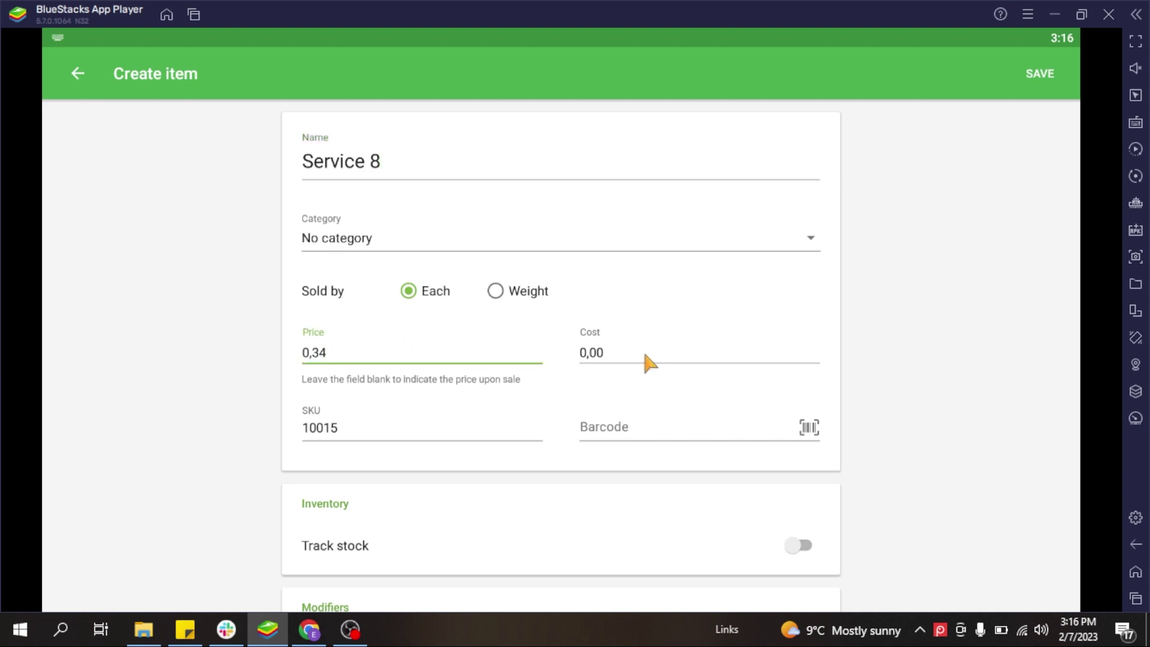
text(00)
click(642, 350)
text(5)
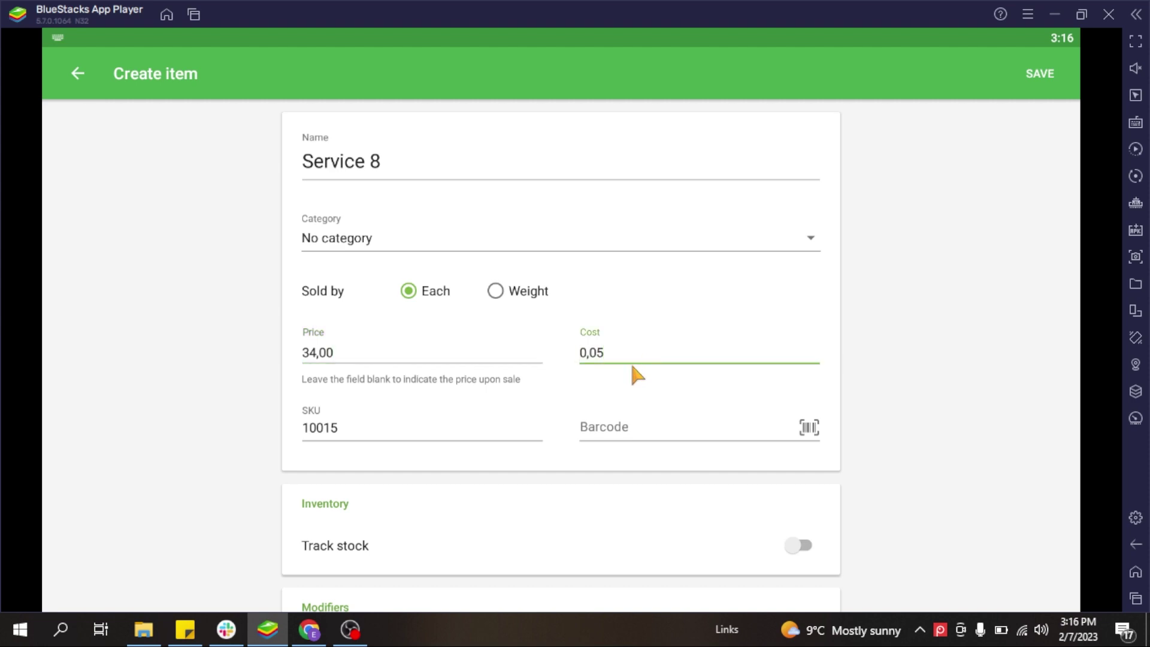
text(,00)
Step: Choose green as the POS colour of Service 8 and save the item
scroll(805, 346, down, 2)
scroll(725, 354, down, 2)
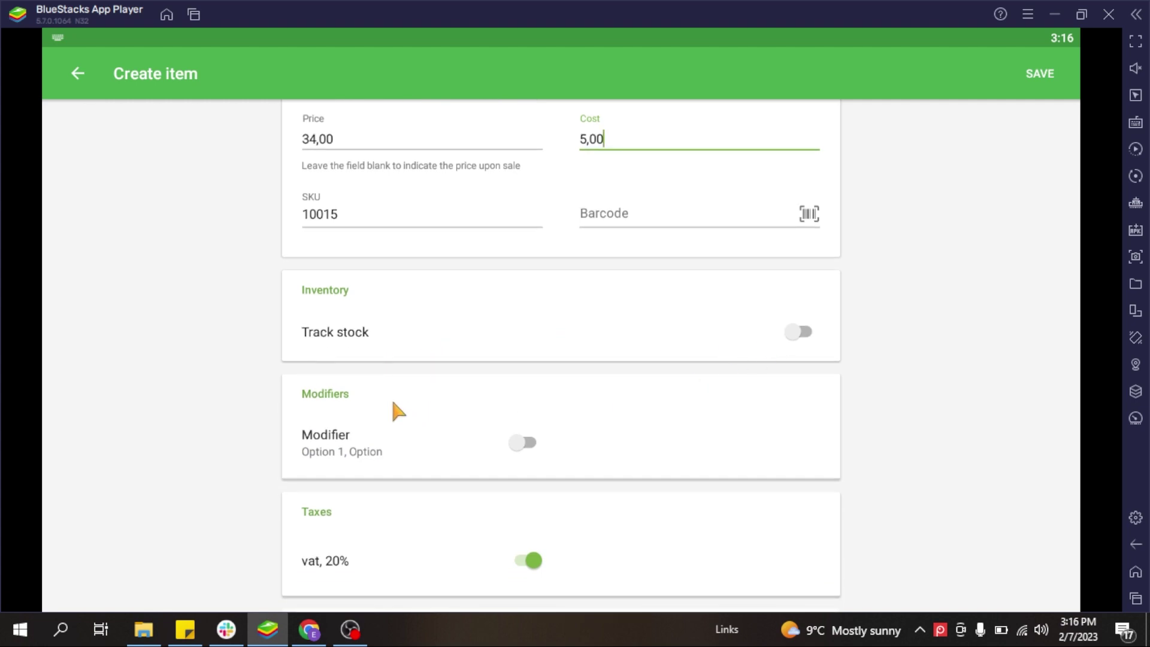
scroll(419, 377, down, 3)
scroll(444, 346, down, 2)
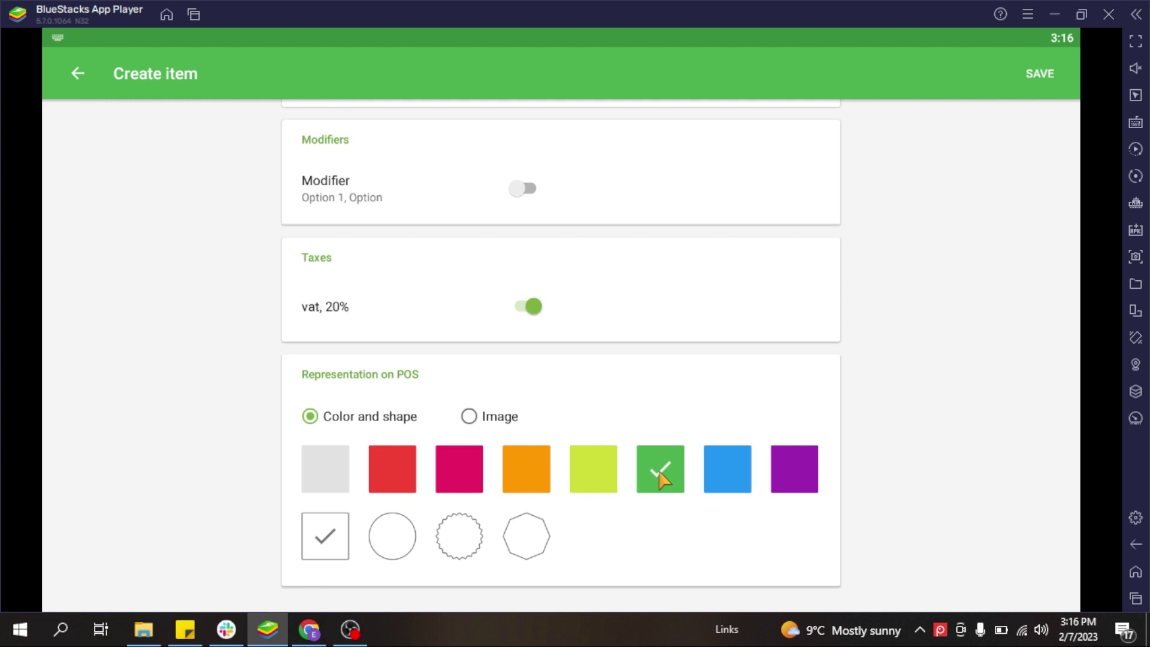
scroll(433, 476, down, 2)
click(1039, 76)
scroll(502, 326, up, 2)
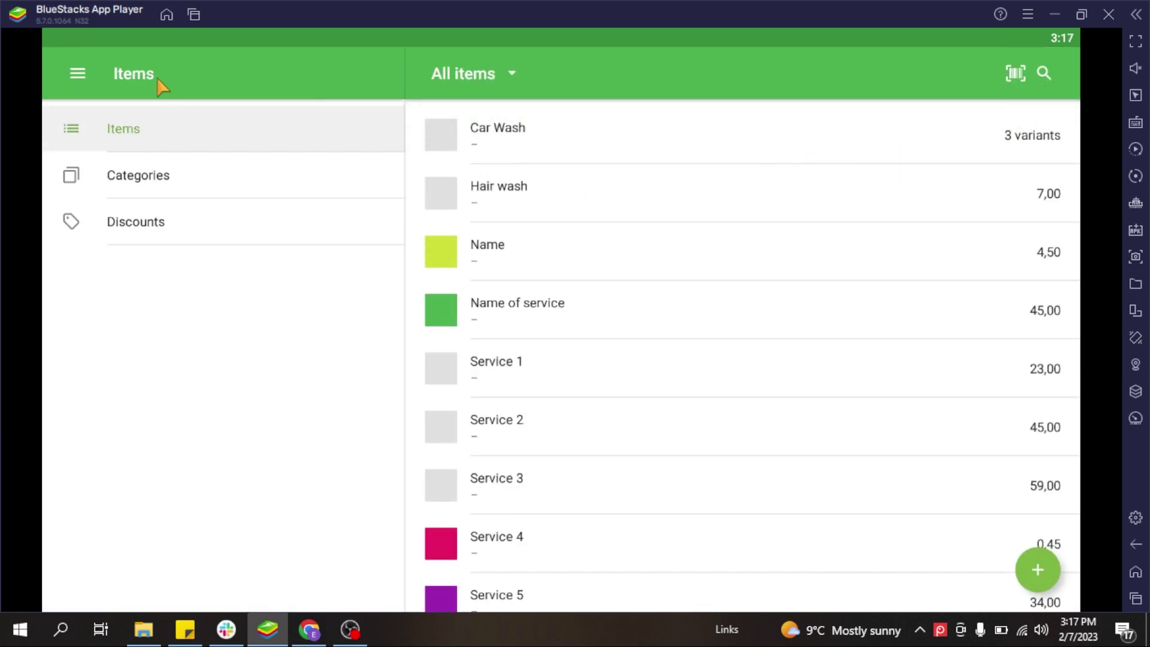
Step: Switch back to the back office in Chrome, open the Sales summary report and limit it to Feb 7, 2023
click(309, 628)
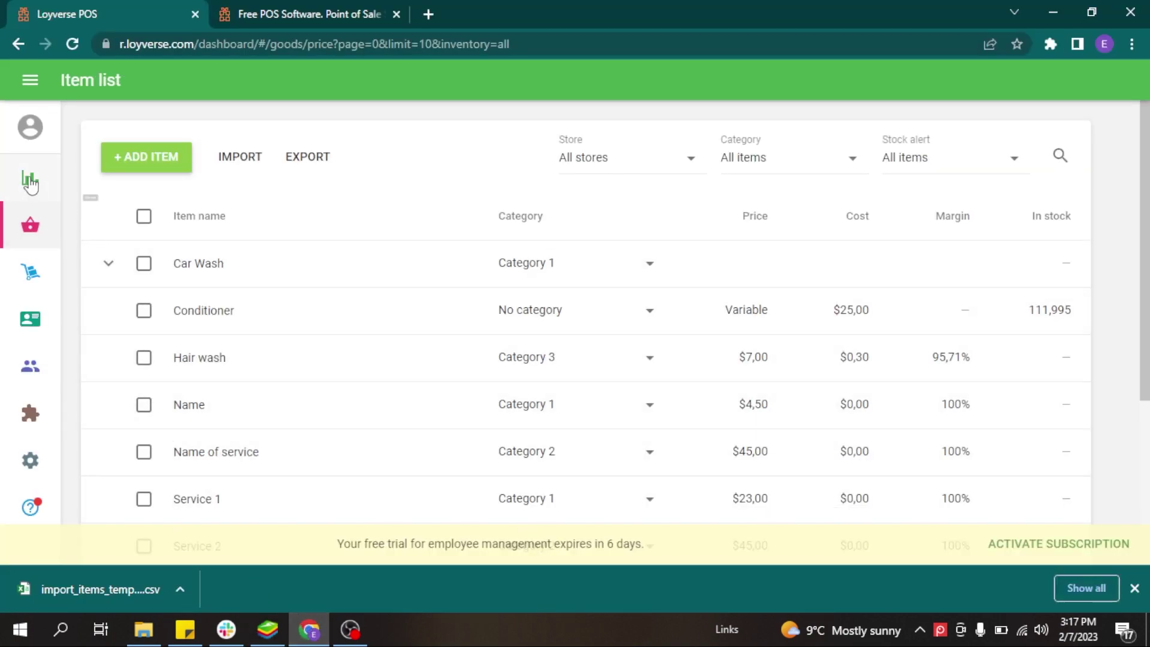
mouse_move(30, 178)
click(91, 177)
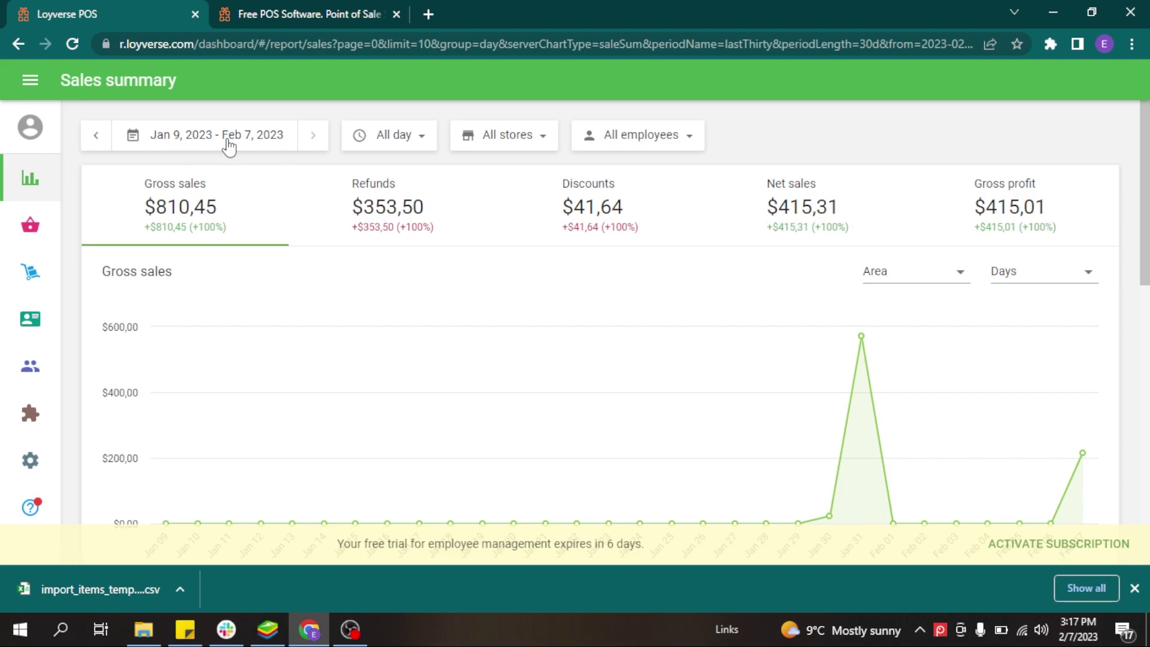
click(192, 143)
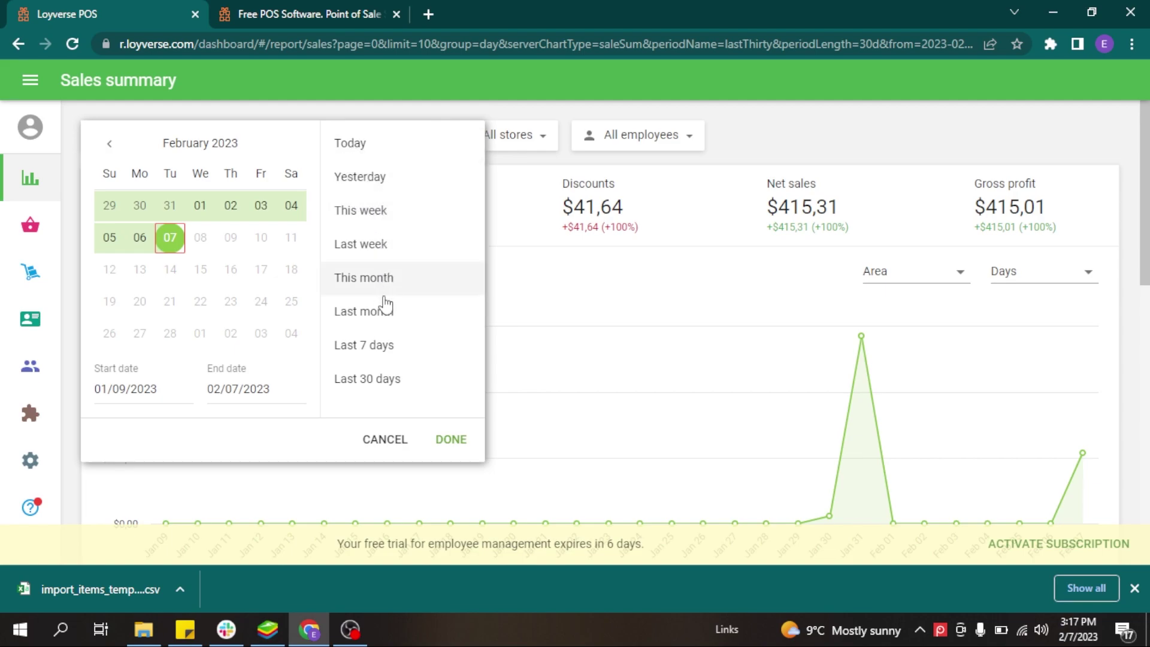
click(170, 238)
click(449, 440)
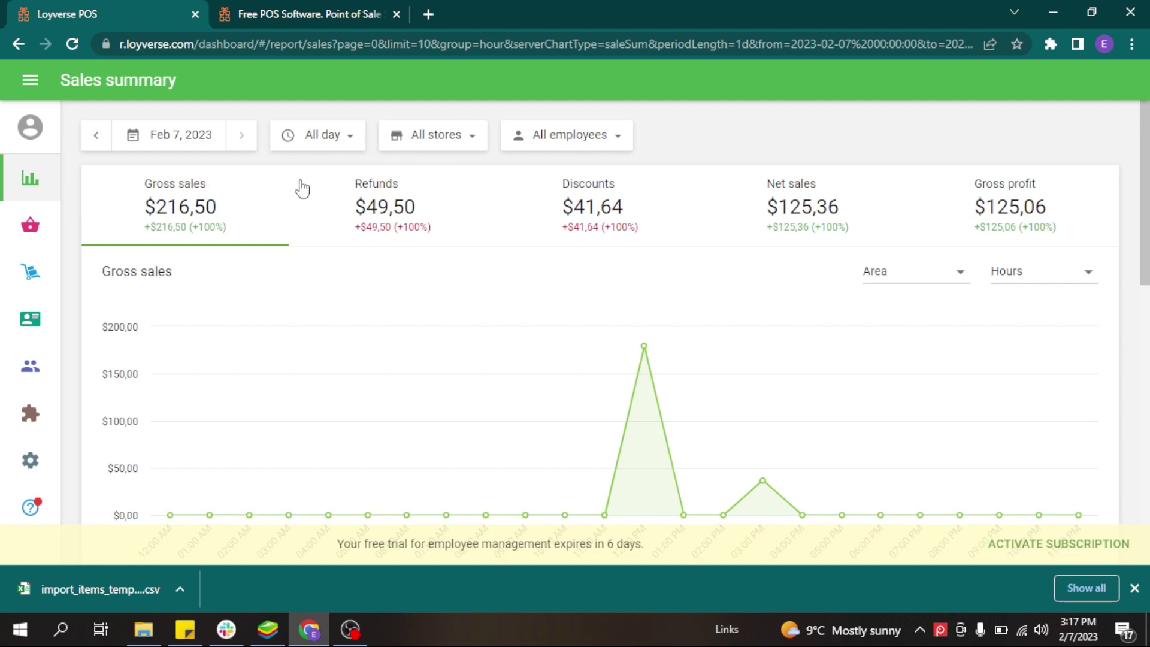
Step: Set a custom period of 12 AM to 11 PM for the Sales summary and review the hourly chart and table
click(327, 135)
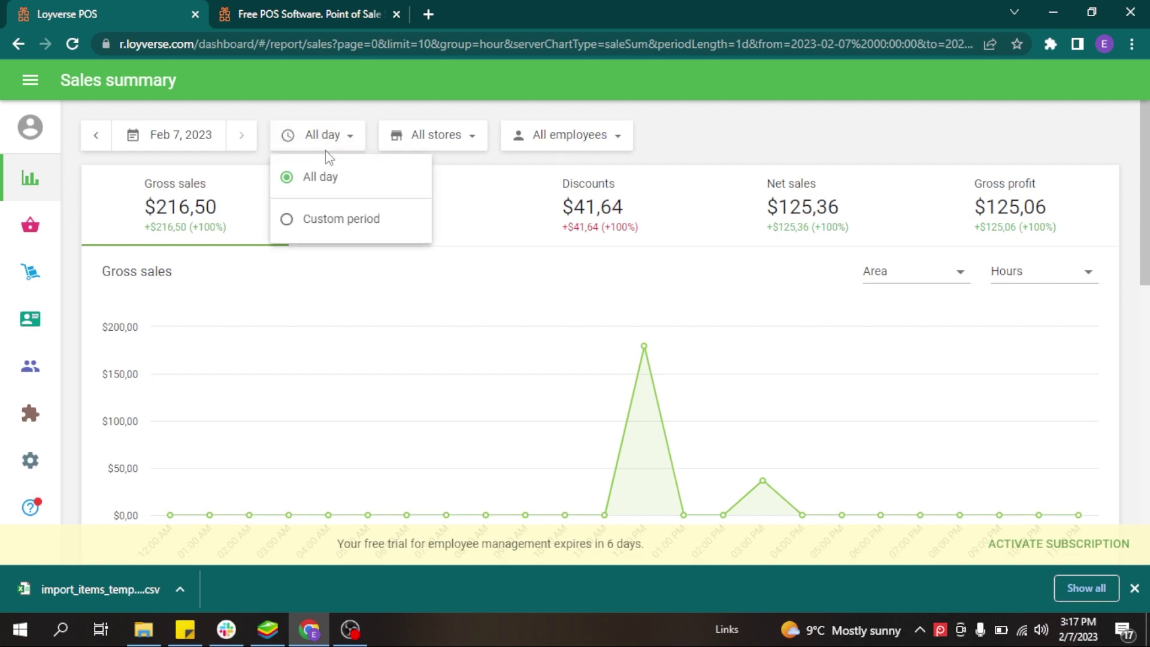
click(318, 218)
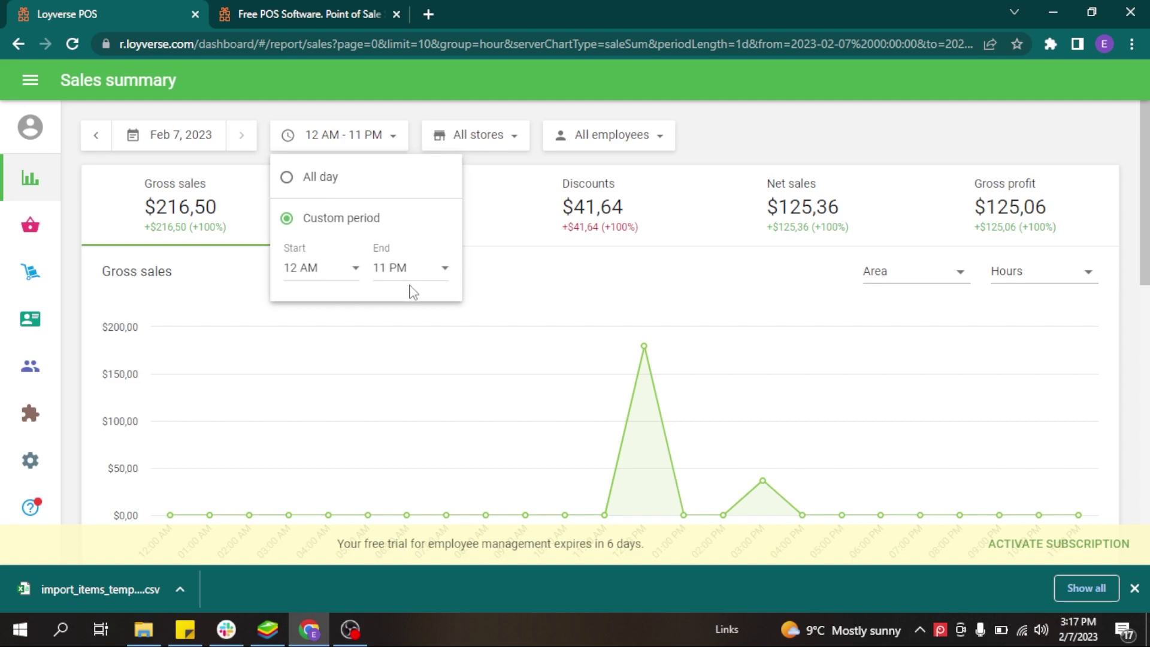
click(475, 141)
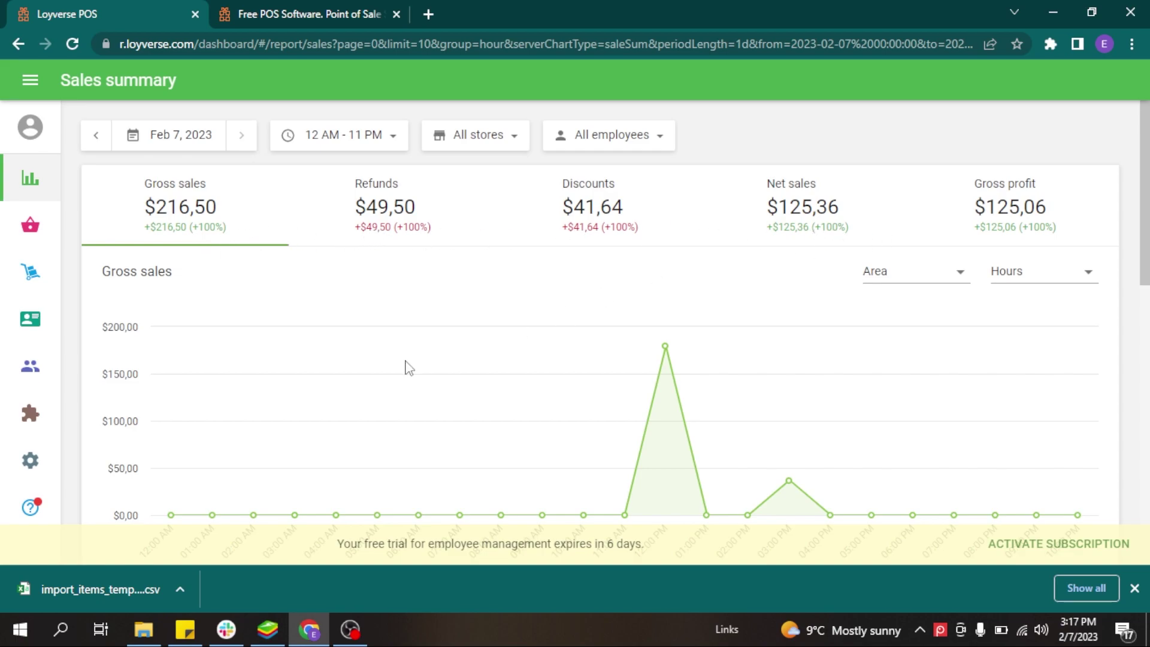
mouse_move(667, 462)
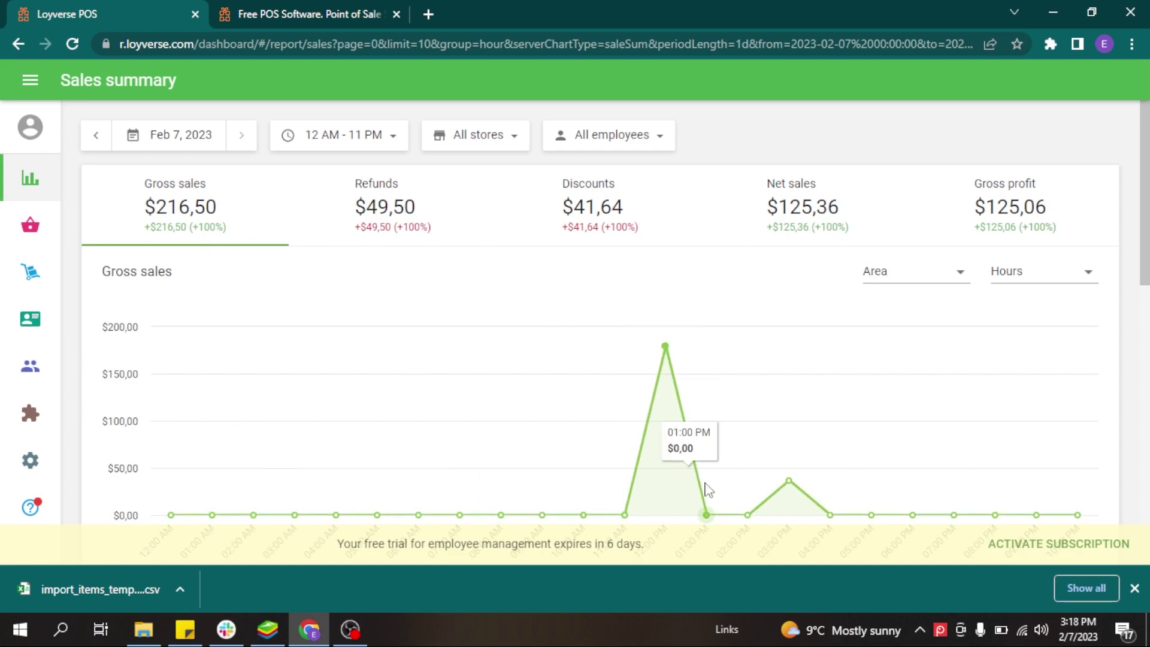
scroll(520, 465, down, 6)
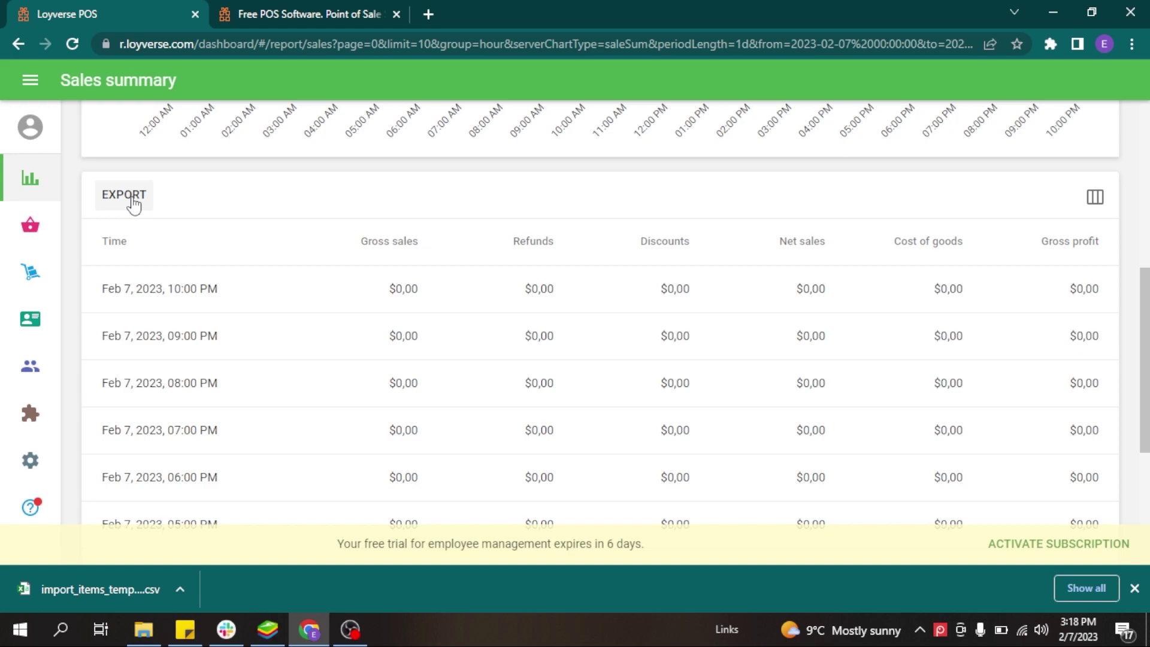
scroll(151, 254, up, 7)
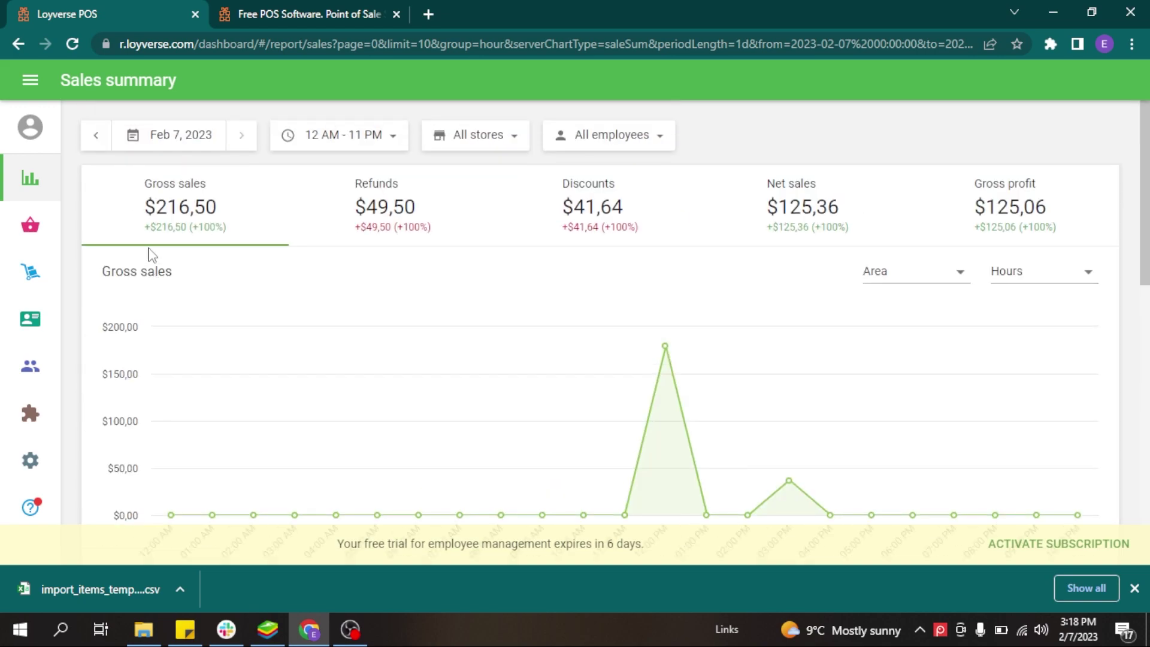
Step: Open the Sales by item report and inspect the bars for the 12 PM and 3 PM sales
click(27, 178)
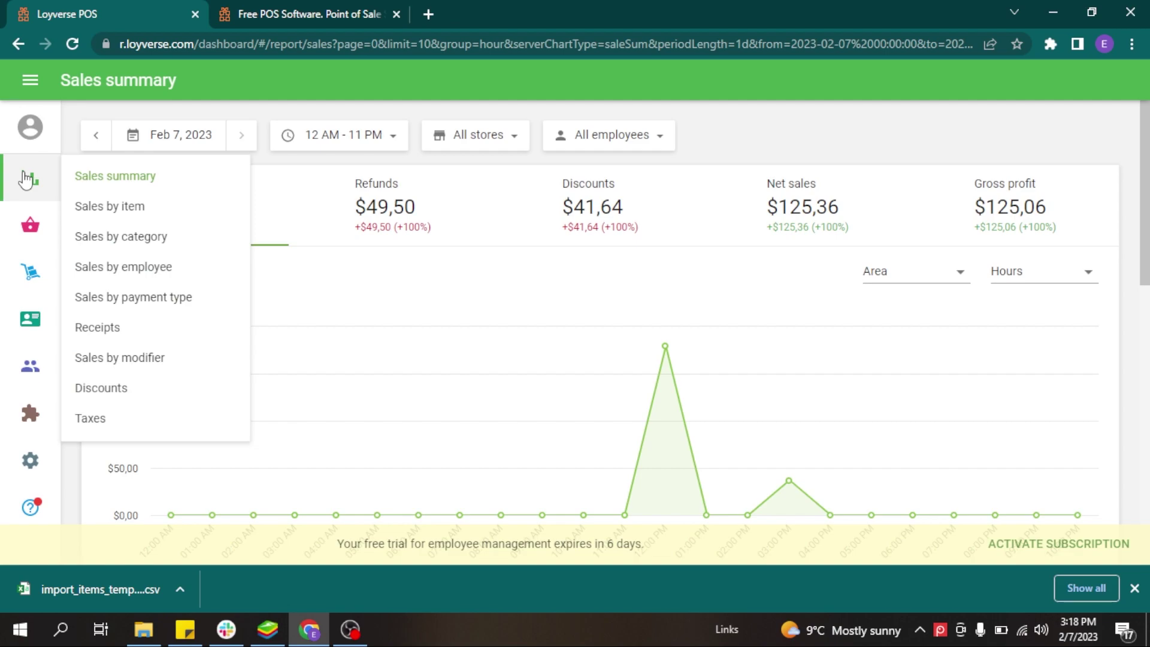
click(110, 207)
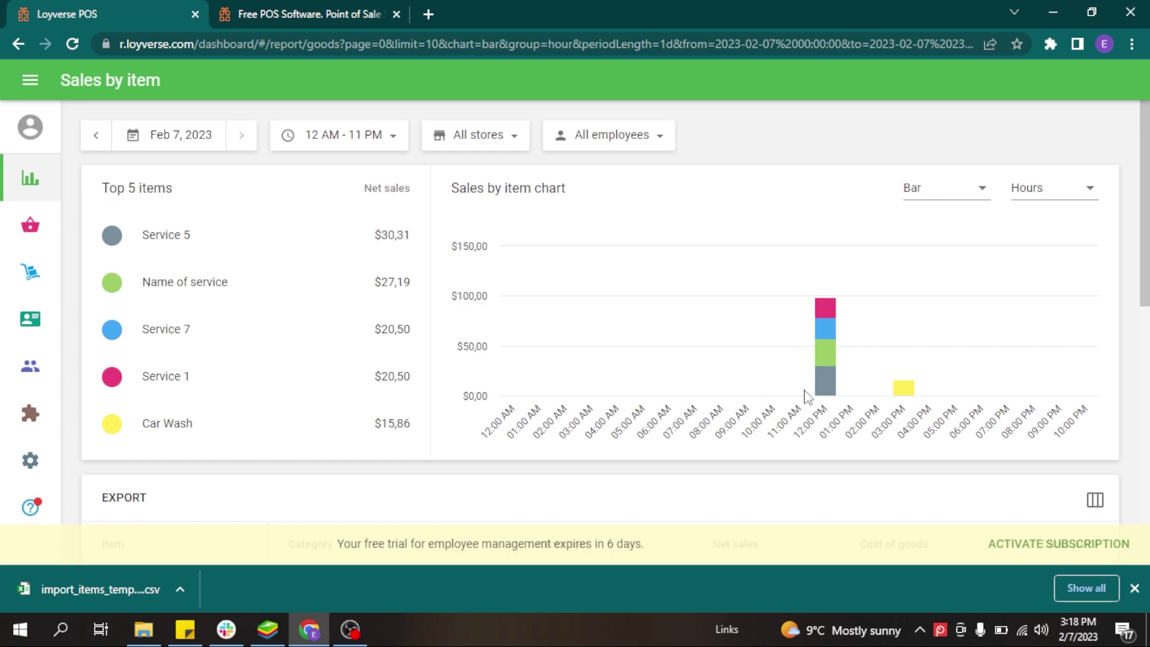
mouse_move(823, 358)
mouse_move(906, 389)
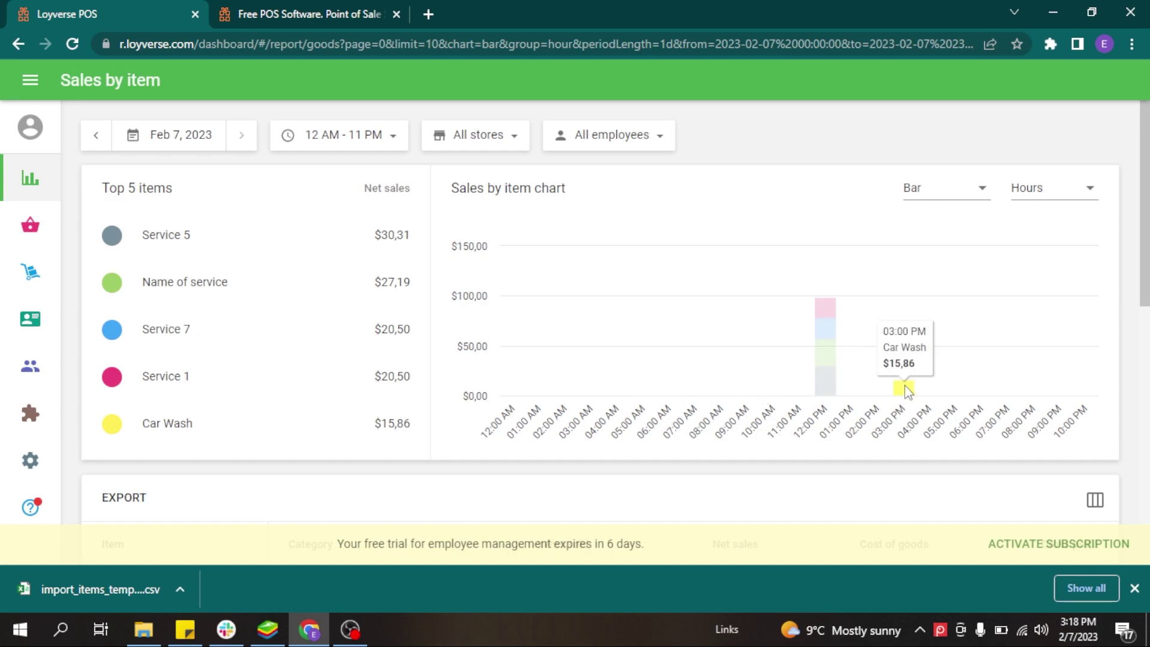
Step: Try the bar and line views of the Sales by item chart and set it to pie
click(946, 191)
click(933, 227)
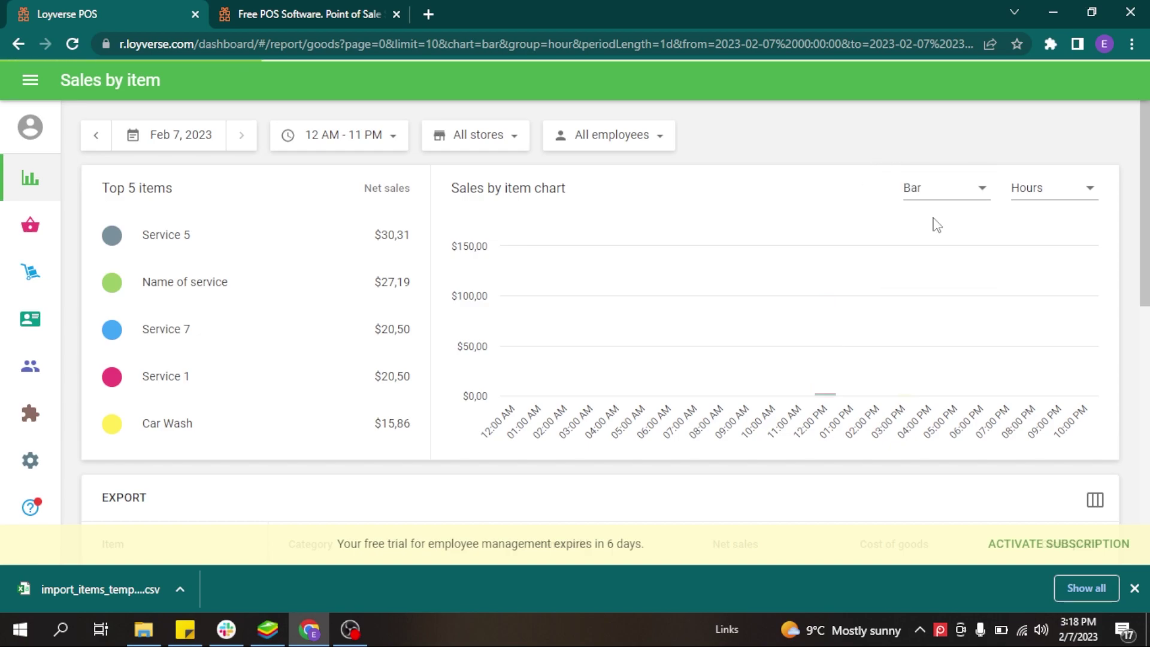
click(933, 187)
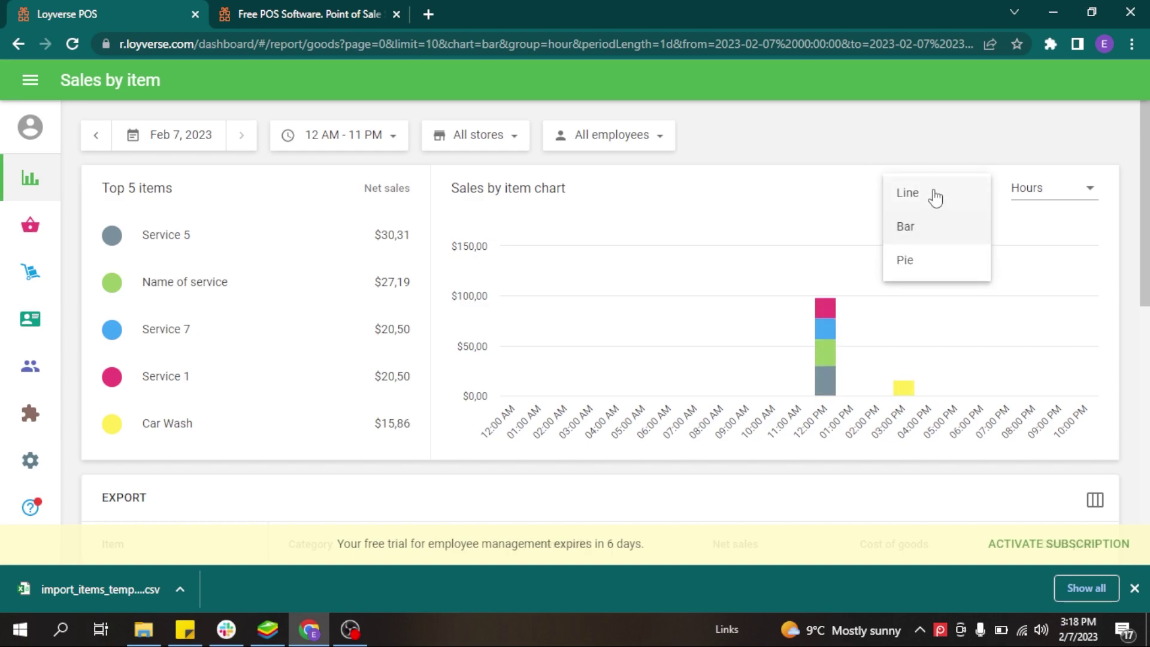
click(935, 195)
click(949, 196)
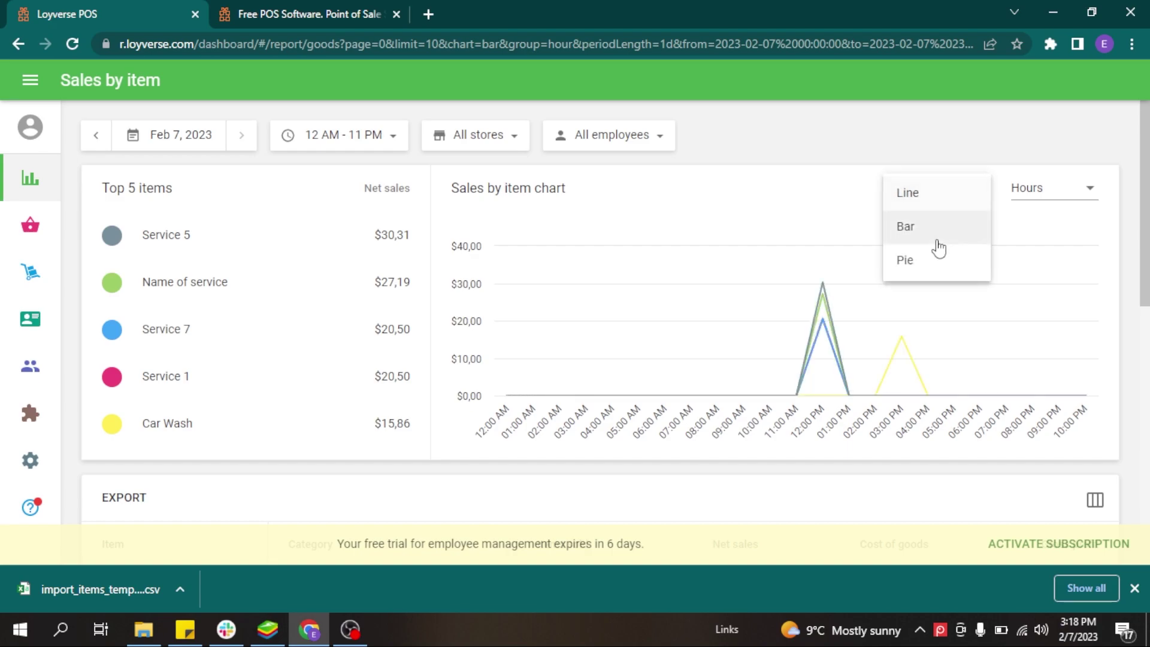
click(927, 261)
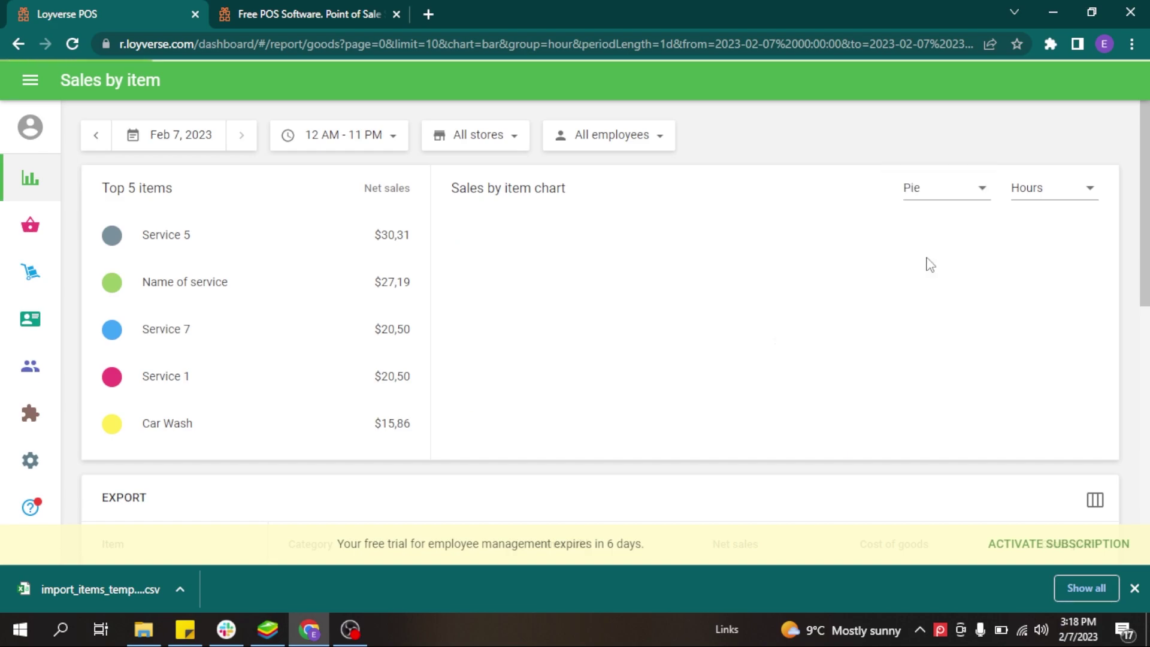
Step: Check the time grouping options of the item chart and examine the per-item sales table
click(1058, 202)
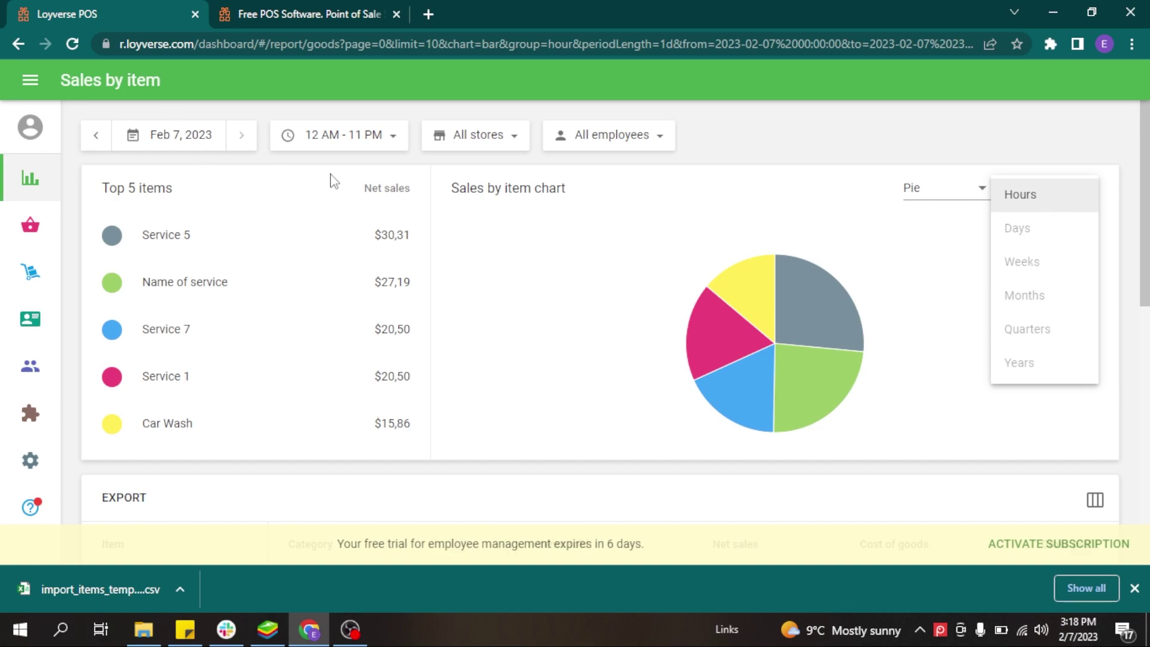
click(597, 236)
scroll(539, 207, down, 1)
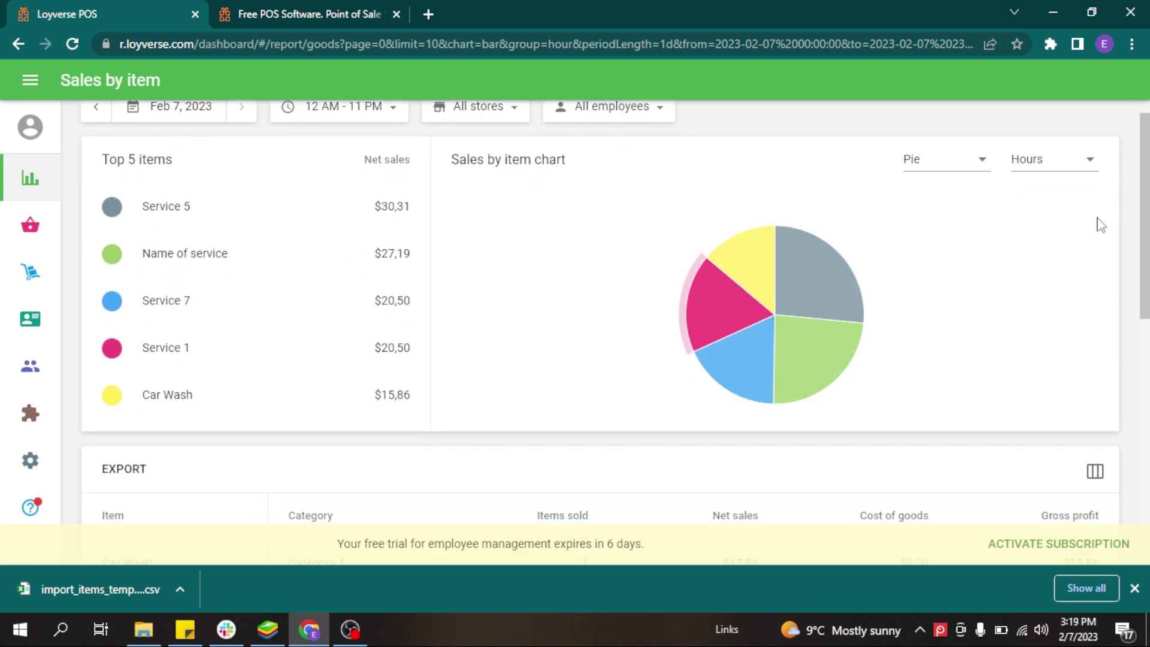
drag(1147, 212, 1147, 365)
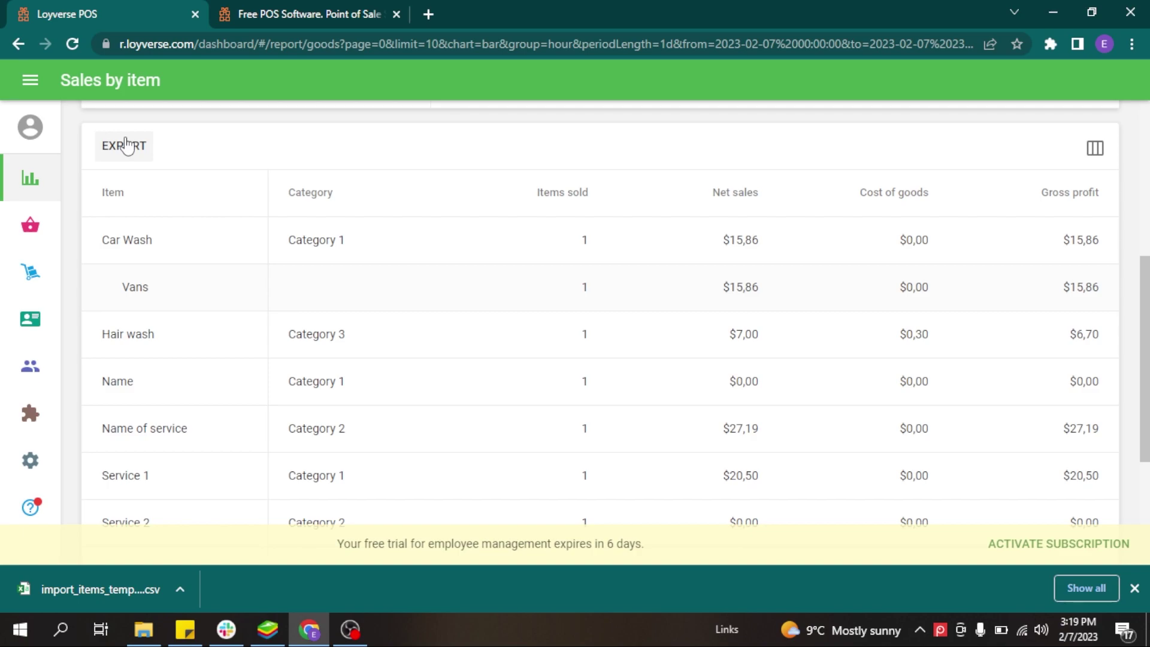
scroll(126, 146, up, 5)
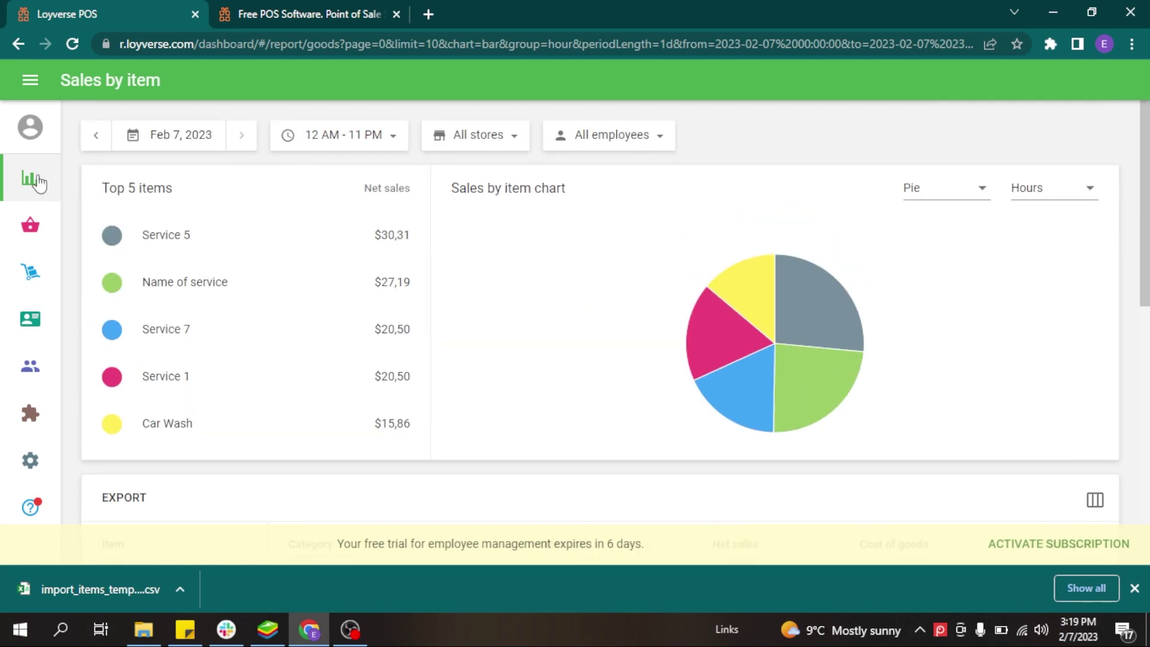
Step: View the Sales by category report, then open the Receipts report and look through its list
mouse_move(31, 178)
click(89, 239)
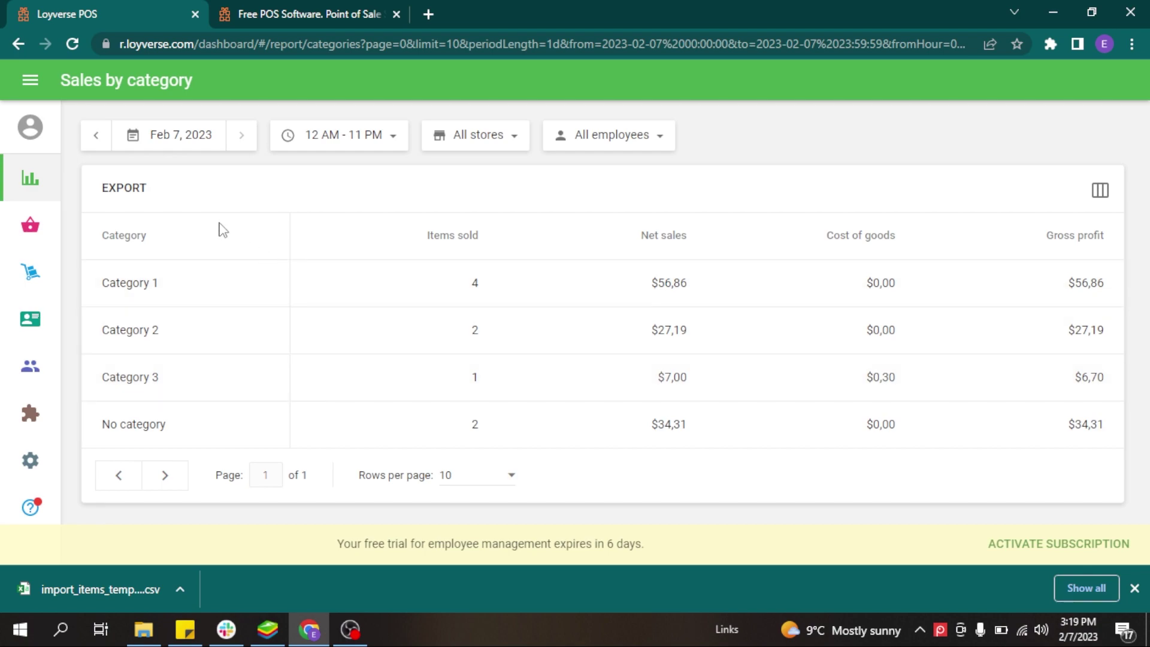
mouse_move(41, 182)
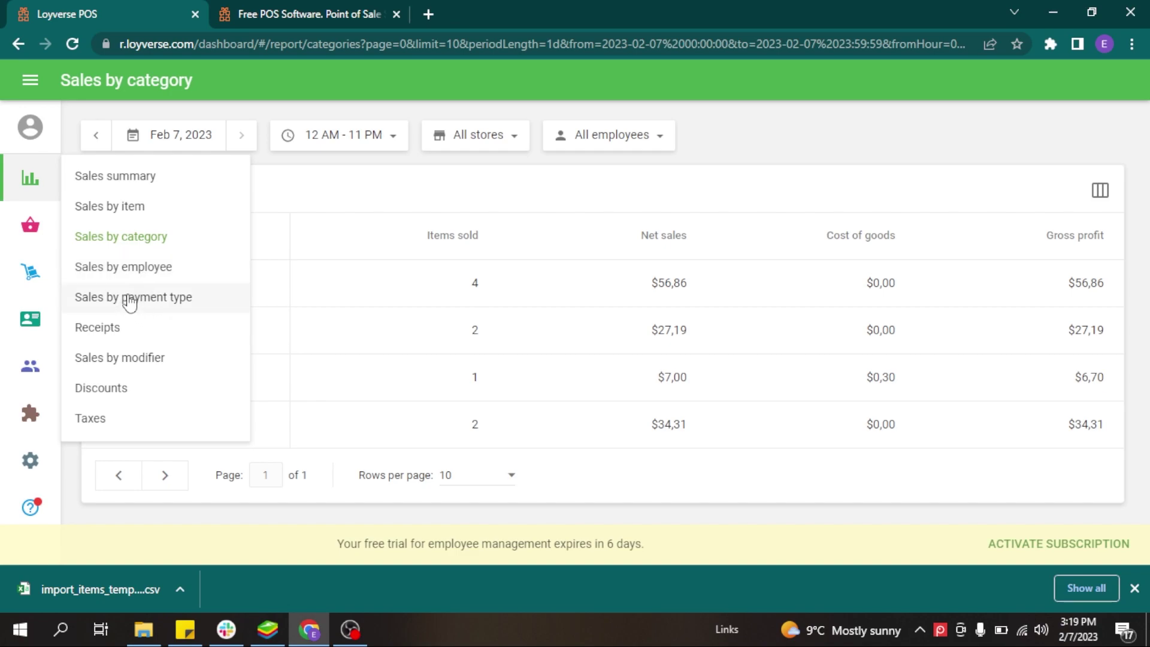
click(106, 328)
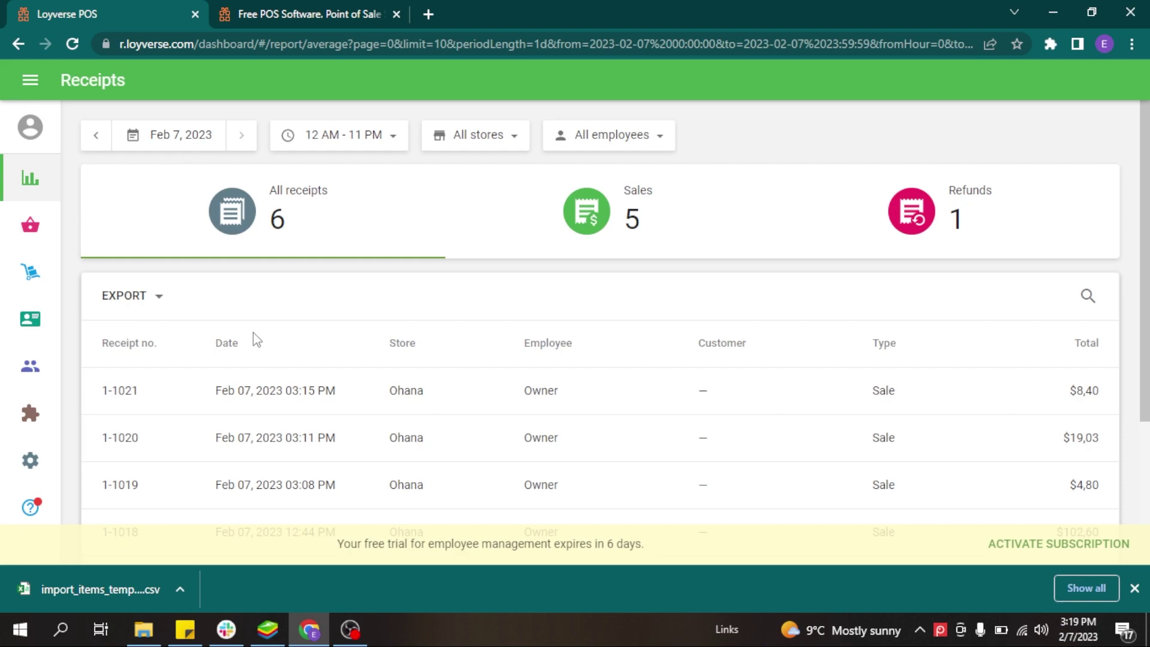
scroll(251, 336, down, 3)
scroll(251, 336, up, 3)
Step: Open the most recent receipt, the Hair wash sale from 03:15 PM, and cancel it
click(252, 389)
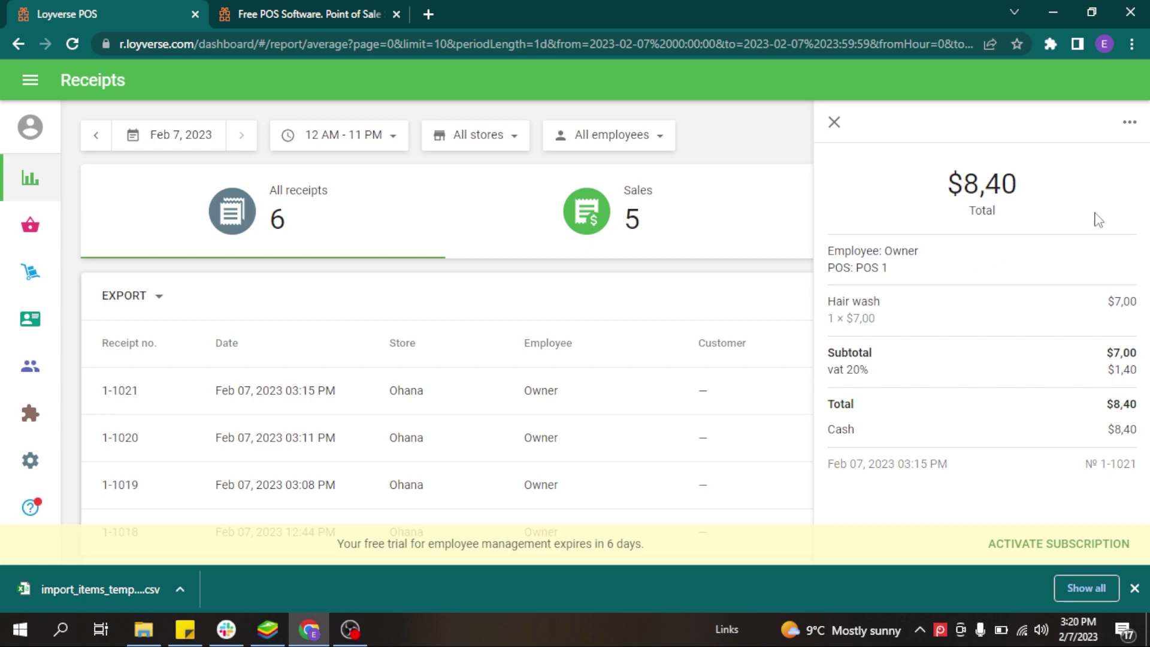
click(1131, 123)
click(1097, 126)
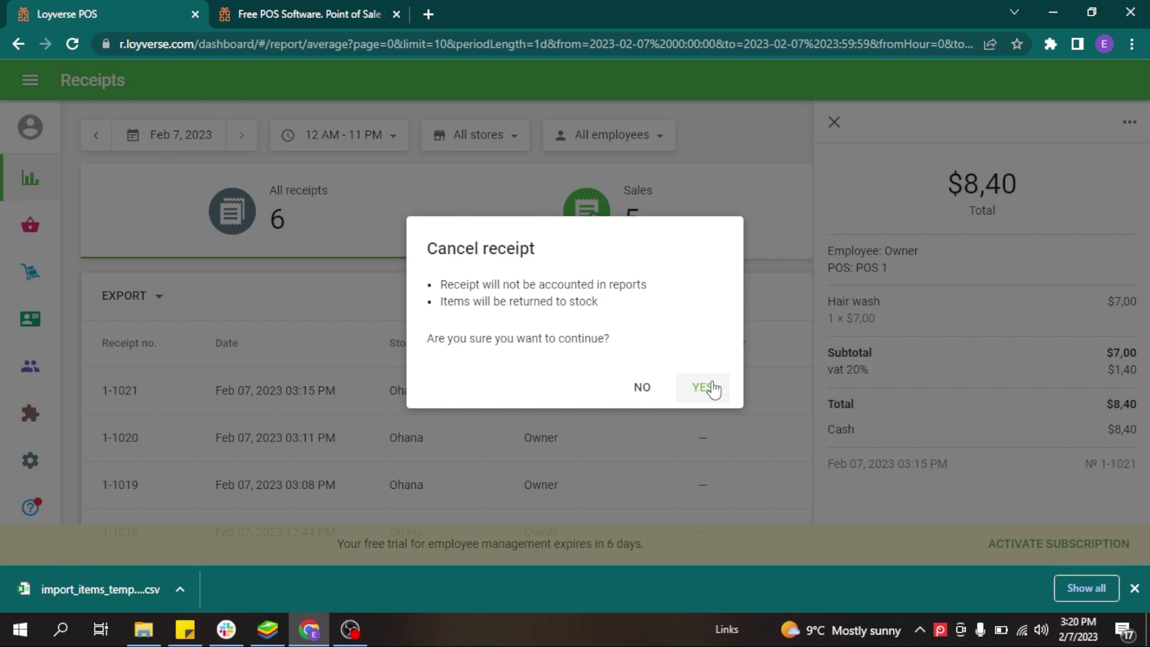
click(702, 387)
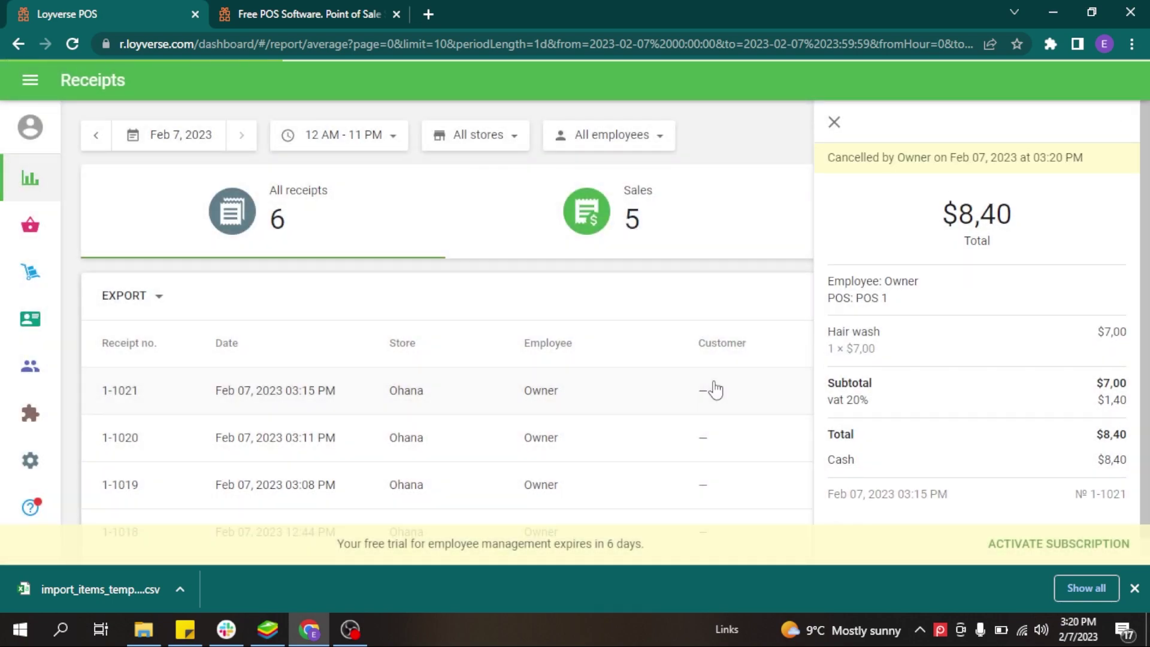
Step: Leave the Receipts report and open the back office item list
click(30, 178)
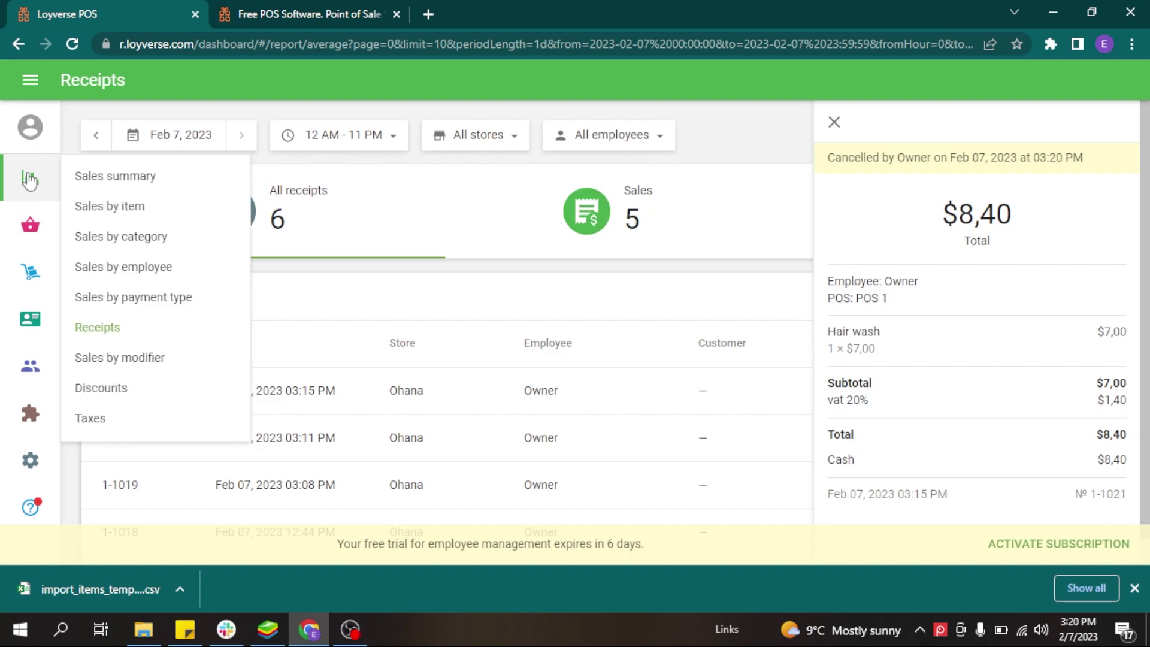
mouse_move(30, 227)
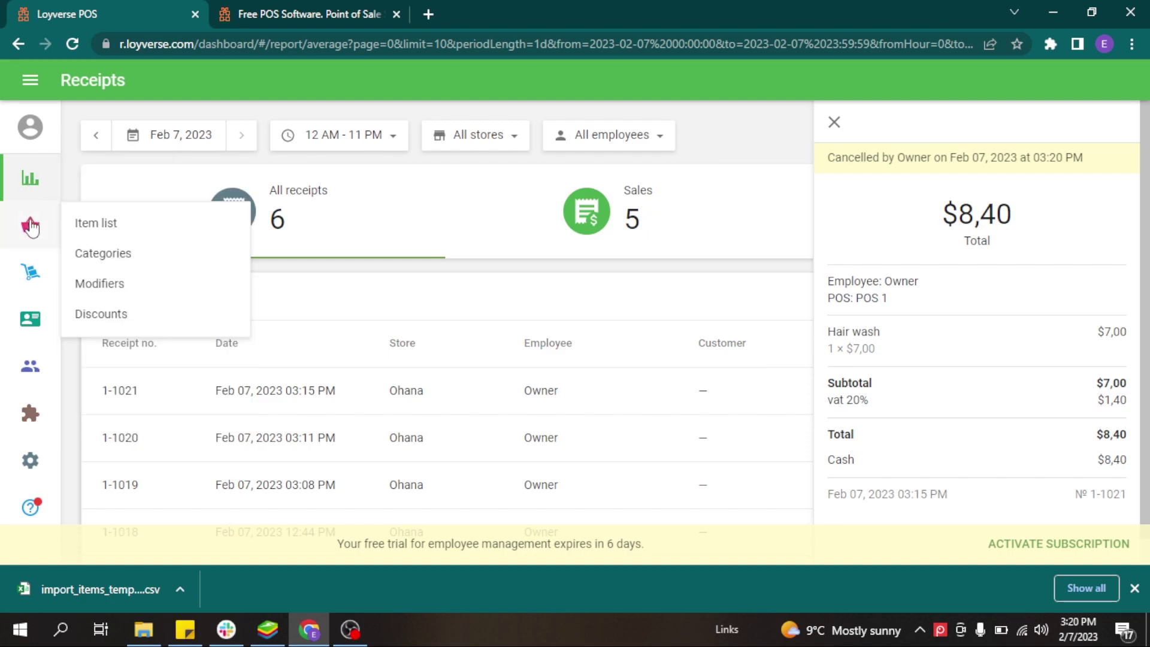
click(86, 226)
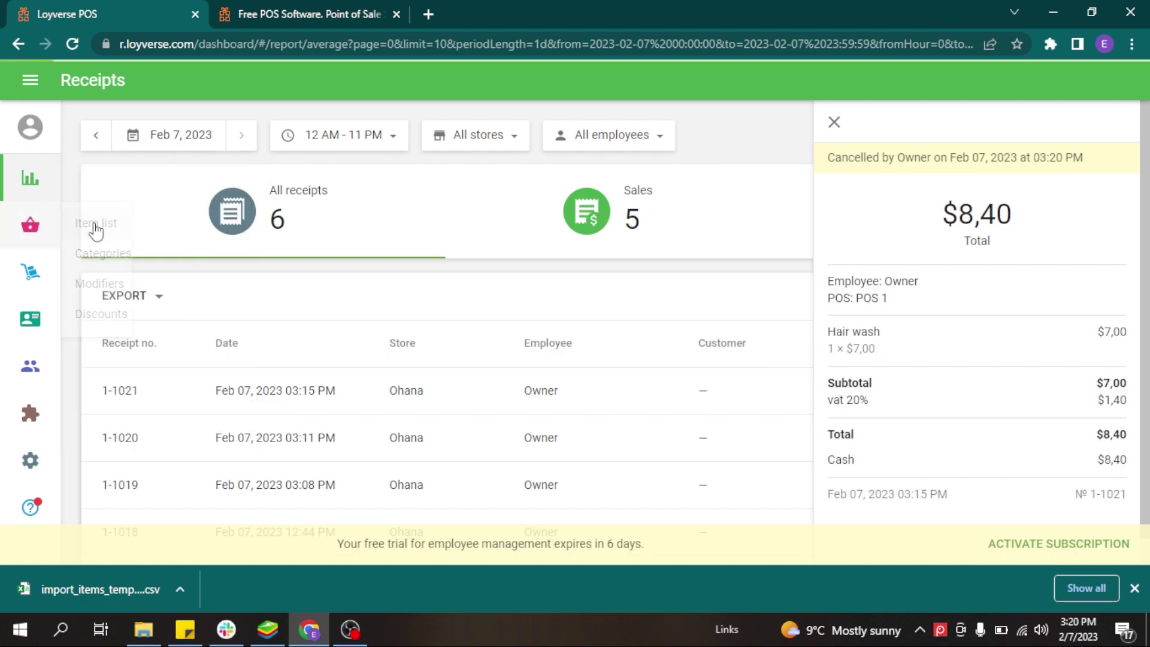